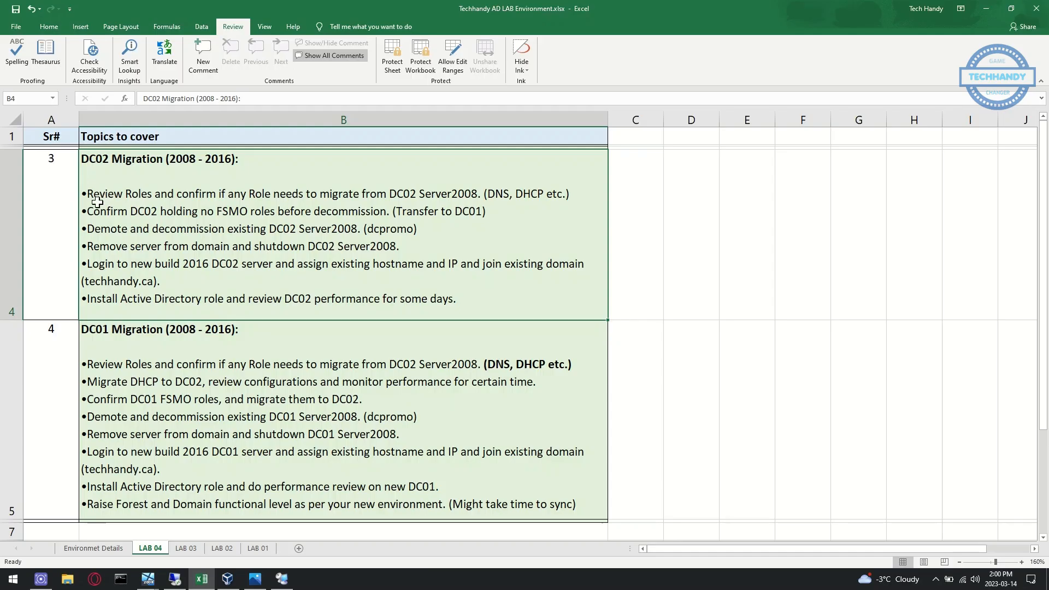
# Turn the 'Review Roles' bullet under DC02 Migration in cell B4 red
pyautogui.doubleClick(97, 202)
pyautogui.moveTo(86, 195); pyautogui.dragTo(571, 196)
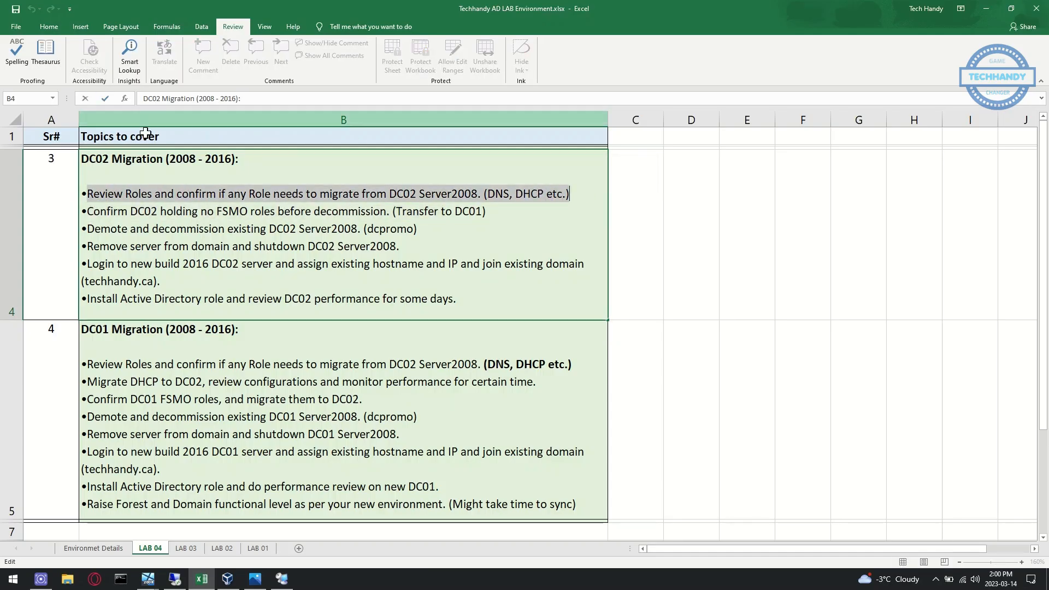
pyautogui.rightClick(158, 193)
pyautogui.click(192, 176)
pyautogui.click(187, 213)
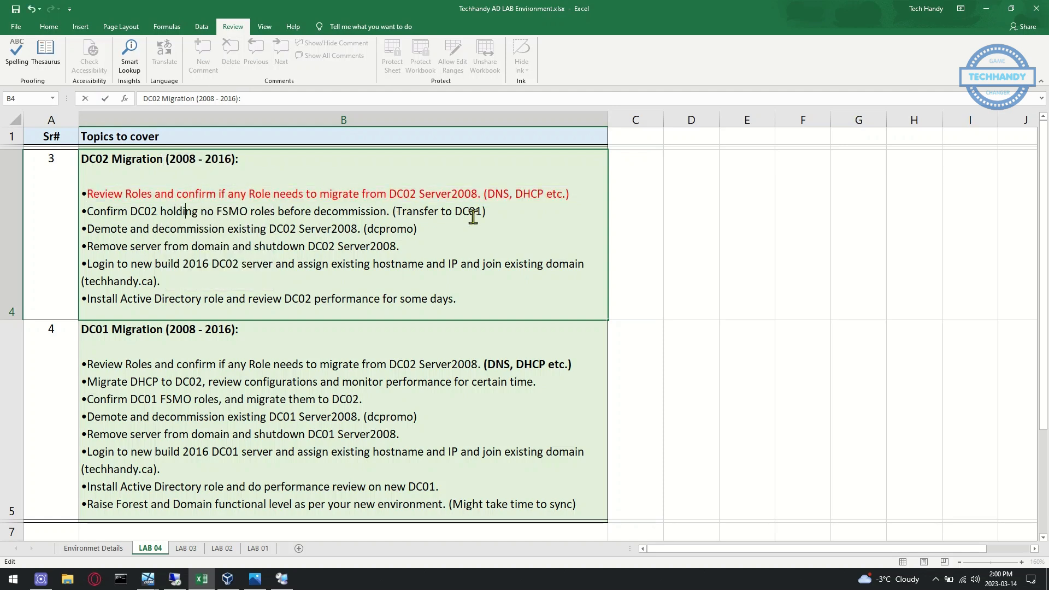
pyautogui.click(284, 580)
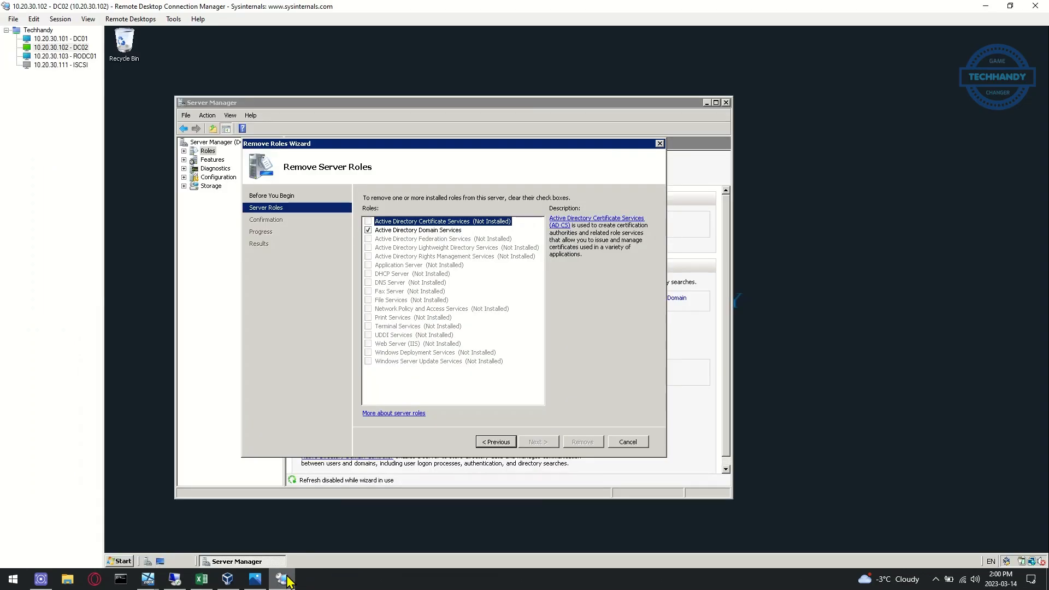
# Open a Command Prompt on DC02 and run 'netdom query fsmo' to list role holders
pyautogui.click(125, 562)
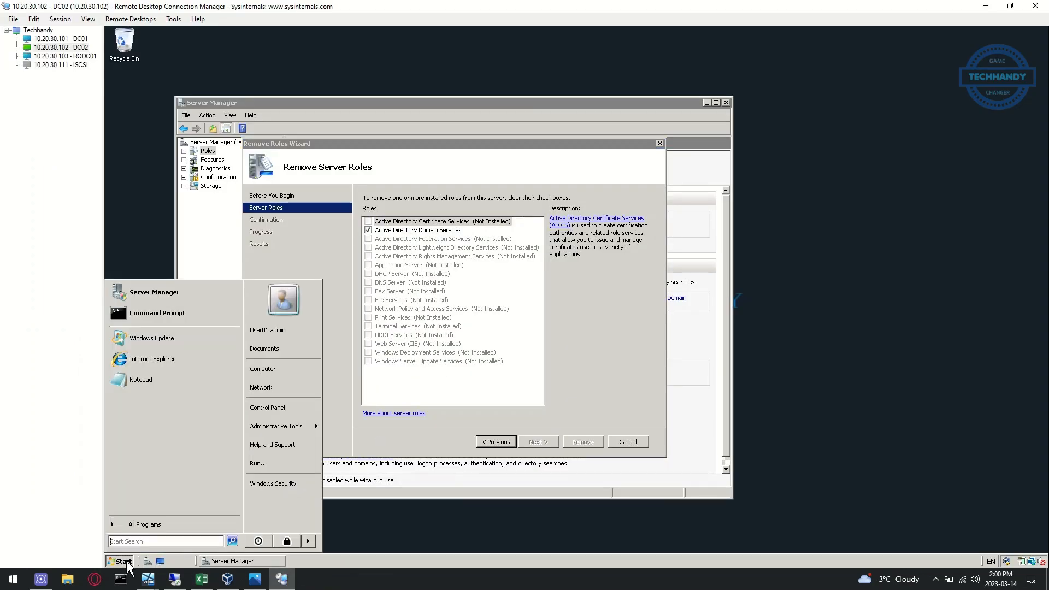
pyautogui.click(184, 319)
pyautogui.moveTo(379, 106); pyautogui.dragTo(736, 272)
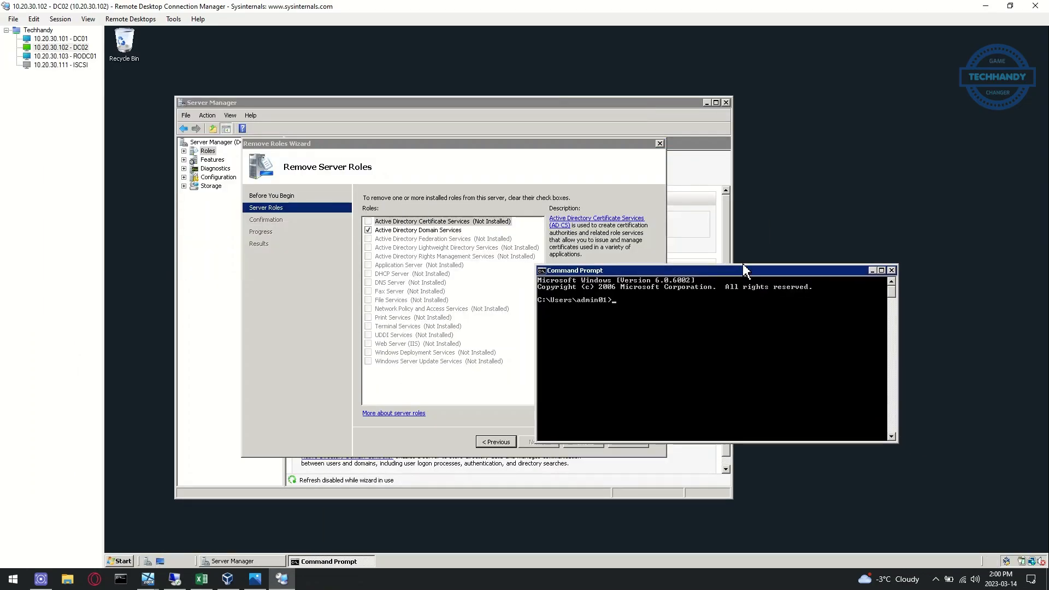
pyautogui.write('netdom query fsmo')
pyautogui.press('Return')
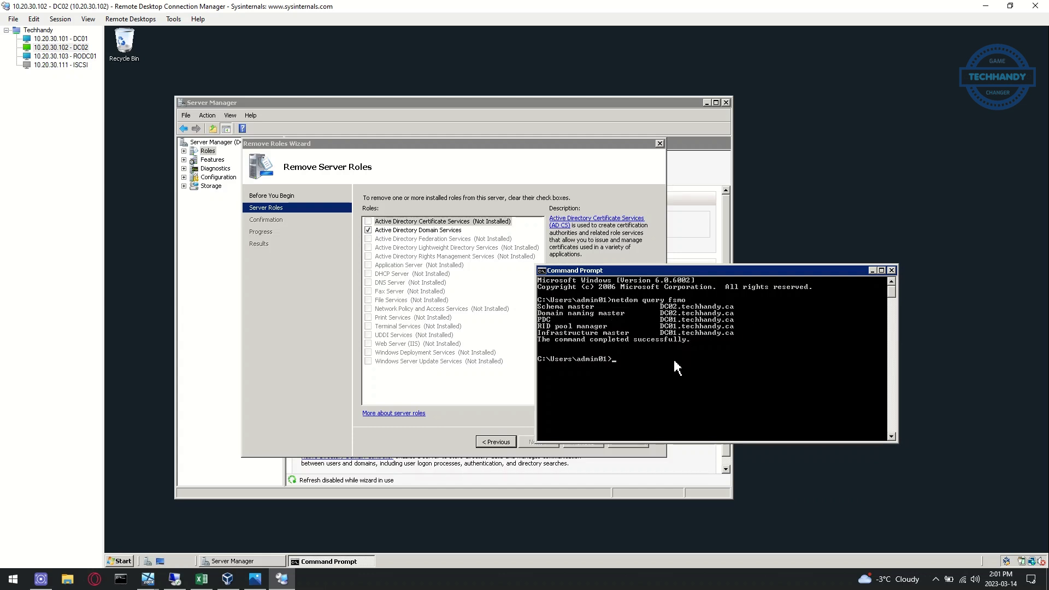
# Launch ntdsutil from the command prompt
pyautogui.moveTo(749, 272); pyautogui.dragTo(583, 259)
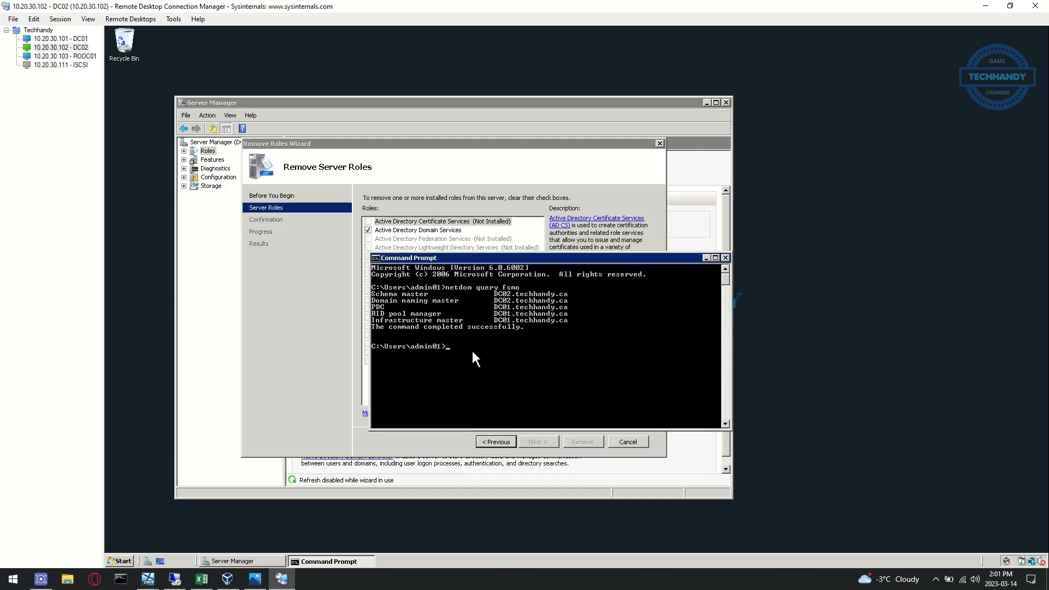
pyautogui.write('ntdsutil')
pyautogui.press('Return')
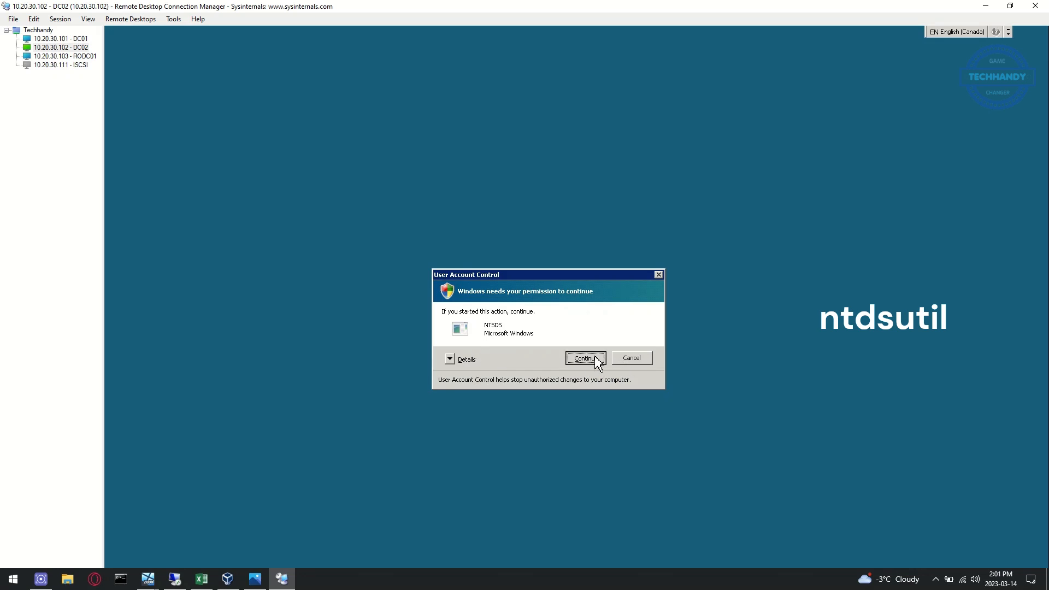
# In ntdsutil, enter roles, connect to server DC01, and return to fsmo maintenance
pyautogui.click(596, 360)
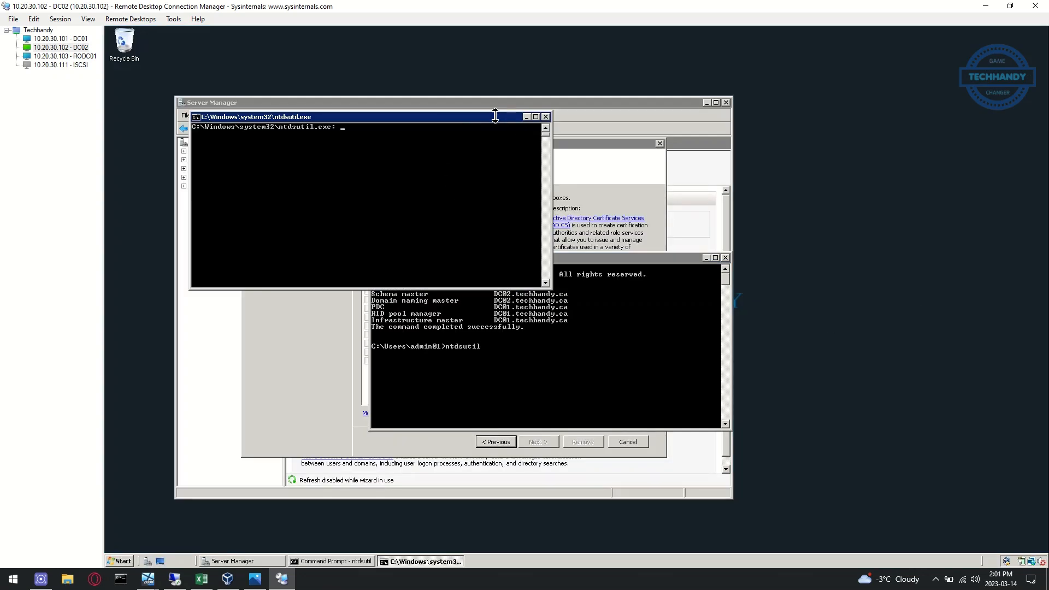
pyautogui.moveTo(498, 124); pyautogui.dragTo(666, 102)
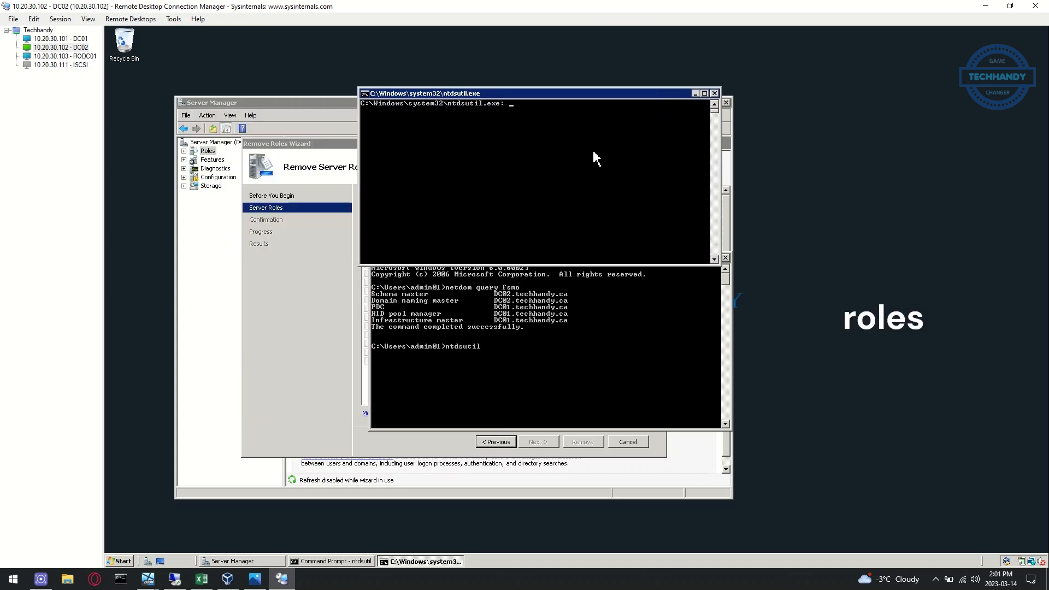
pyautogui.write('roles')
pyautogui.press('Return')
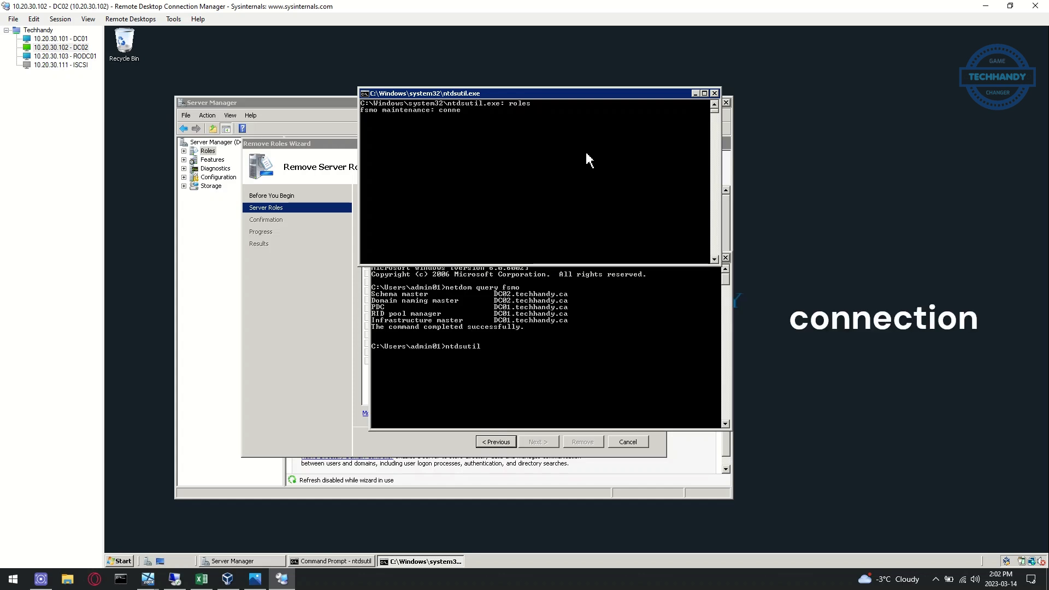
pyautogui.write('connection')
pyautogui.press('Return')
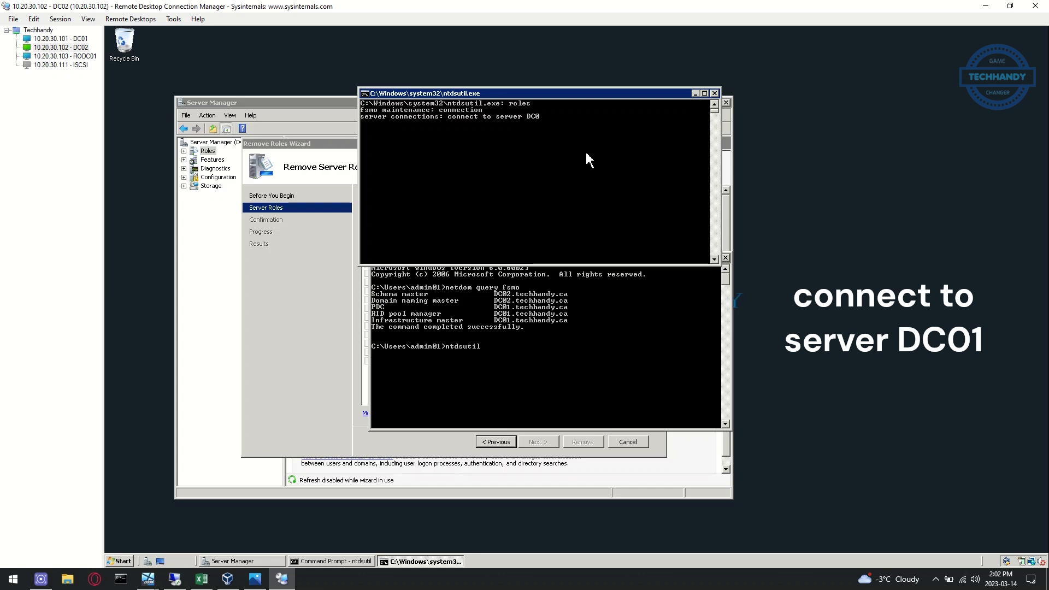
pyautogui.press('Return')
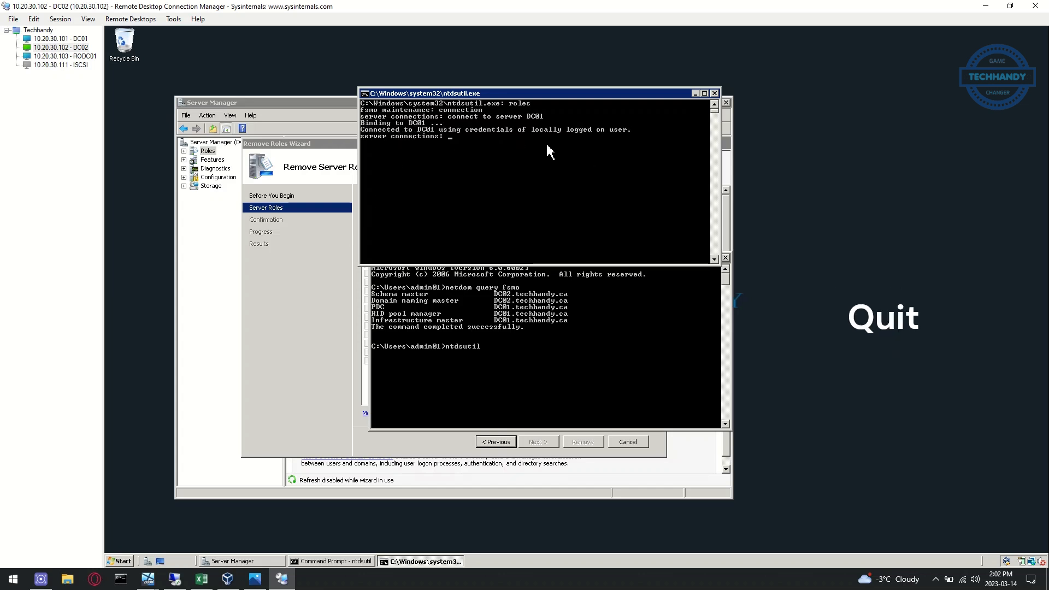
pyautogui.write('q')
pyautogui.press('Return')
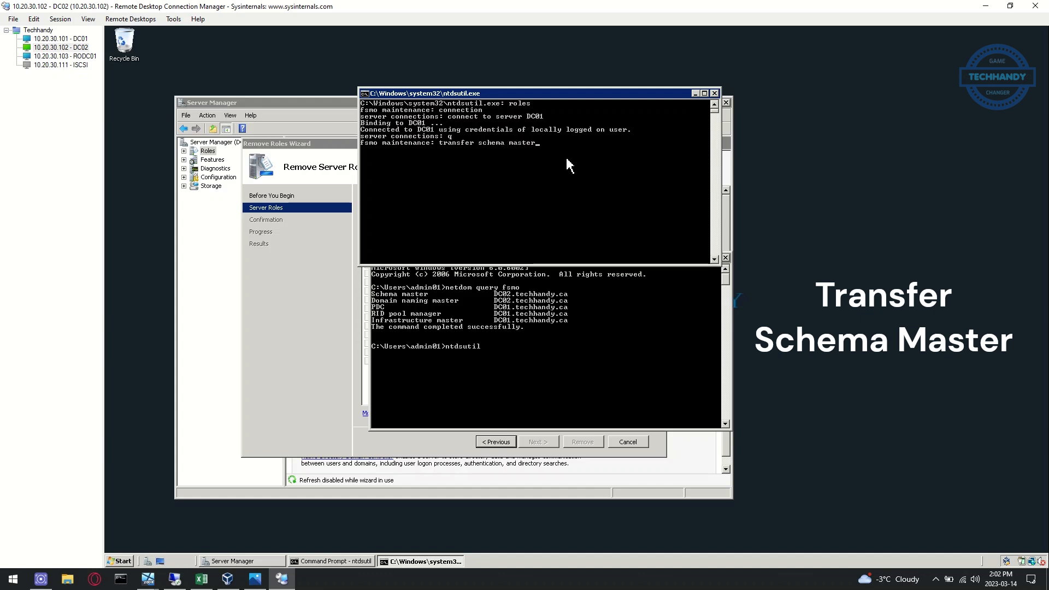
# Transfer the Schema Master and Naming Master roles to DC01, confirming each
pyautogui.press('Return')
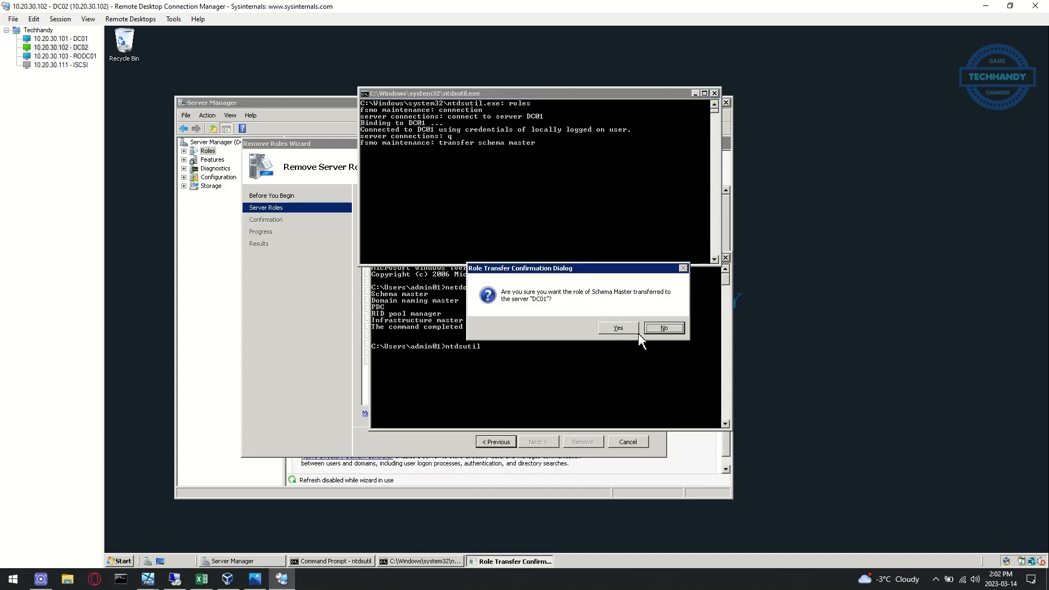
pyautogui.click(613, 329)
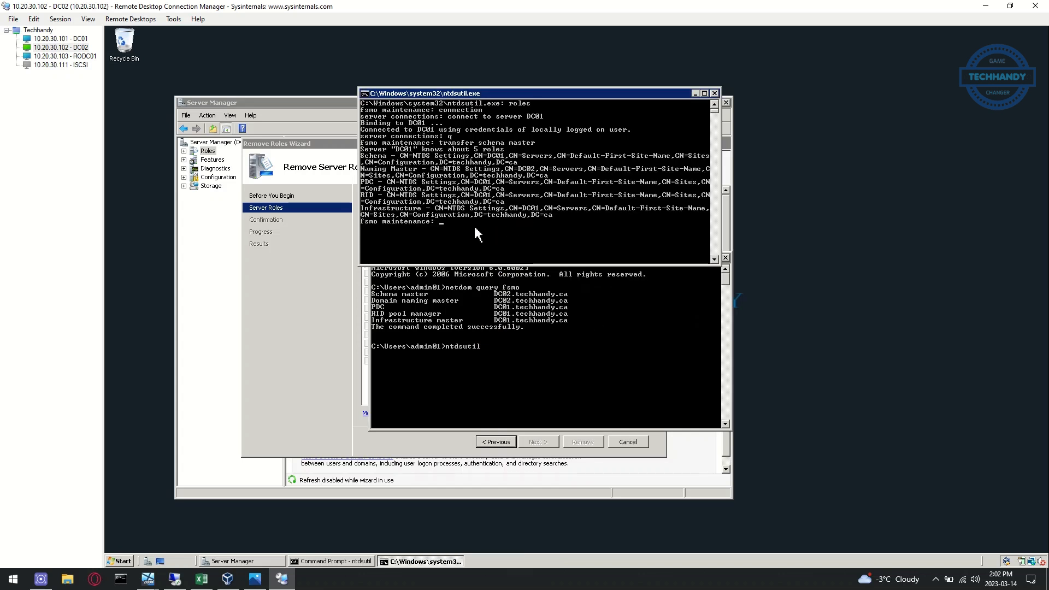
pyautogui.write('transfer')
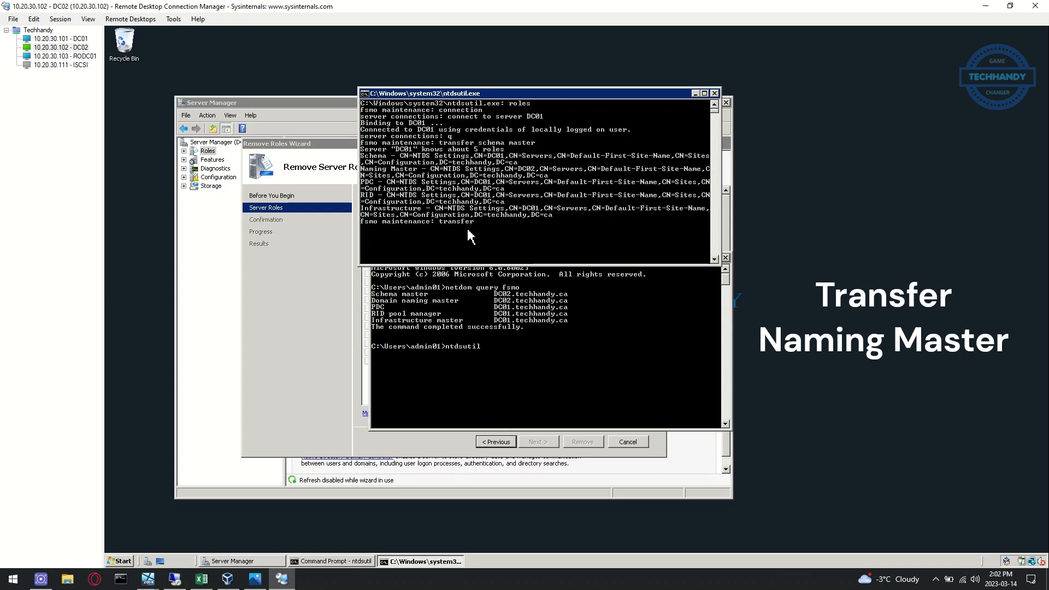
pyautogui.write(' naming master')
pyautogui.press('Return')
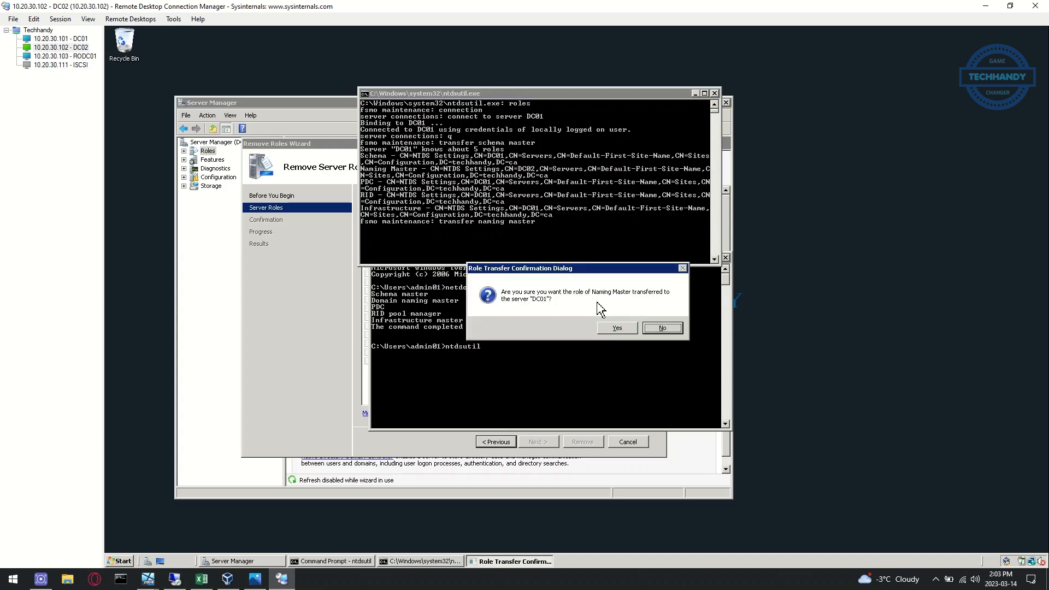
pyautogui.click(616, 328)
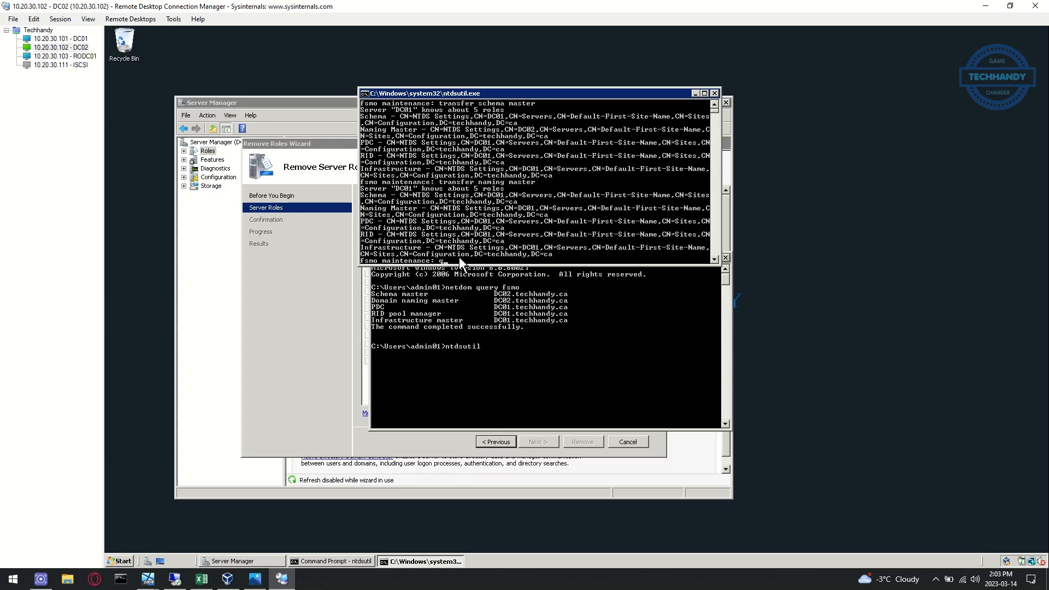
# Quit ntdsutil and rerun 'netdom query fsmo' to verify DC01 holds all roles
pyautogui.write('q')
pyautogui.press('Return')
pyautogui.write('q')
pyautogui.press('Return')
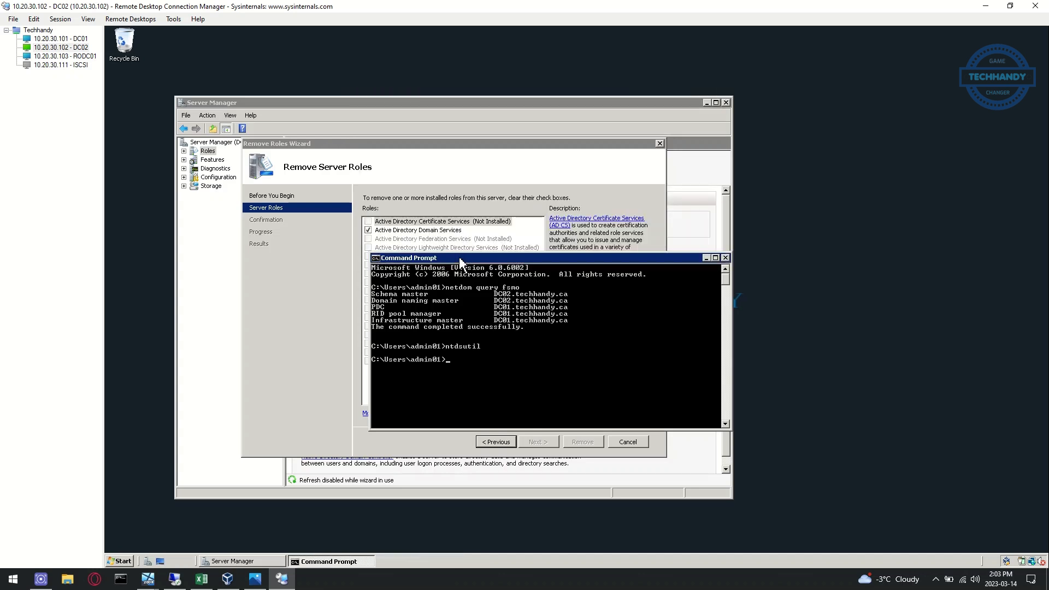
pyautogui.press('Up')
pyautogui.press('Up')
pyautogui.press('Return')
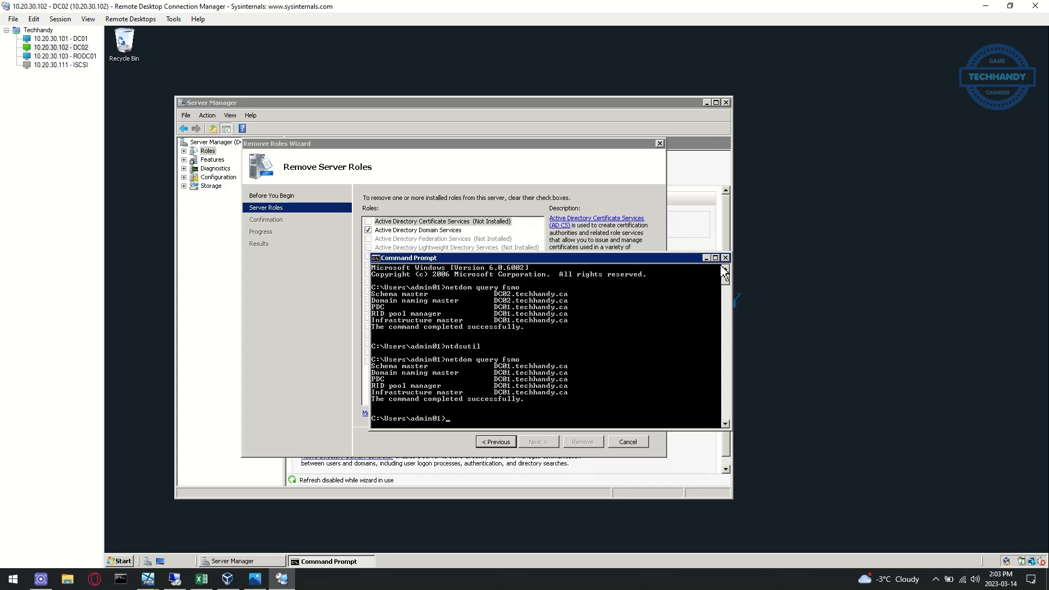
# Turn the 'Confirm DC02 holding no FSMO roles' bullet in the Excel checklist red
pyautogui.click(202, 579)
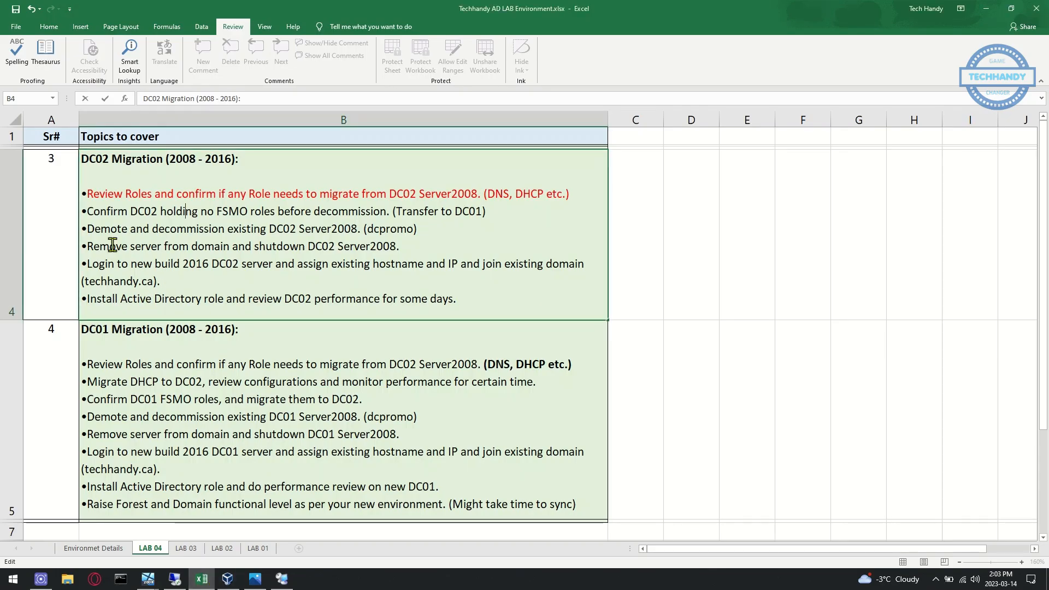
pyautogui.moveTo(90, 212); pyautogui.dragTo(503, 211)
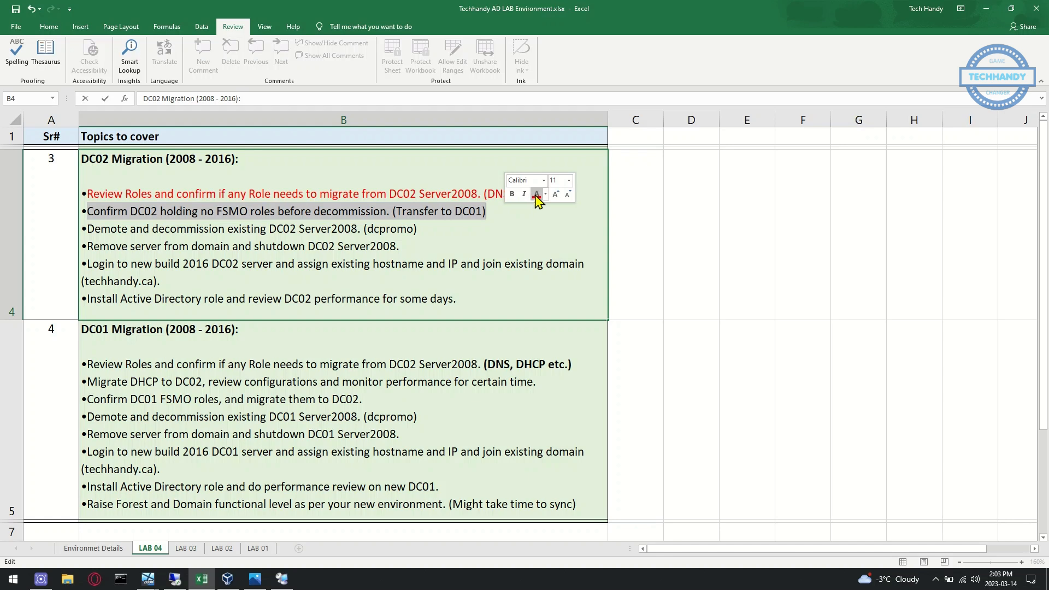
pyautogui.click(536, 201)
pyautogui.click(86, 230)
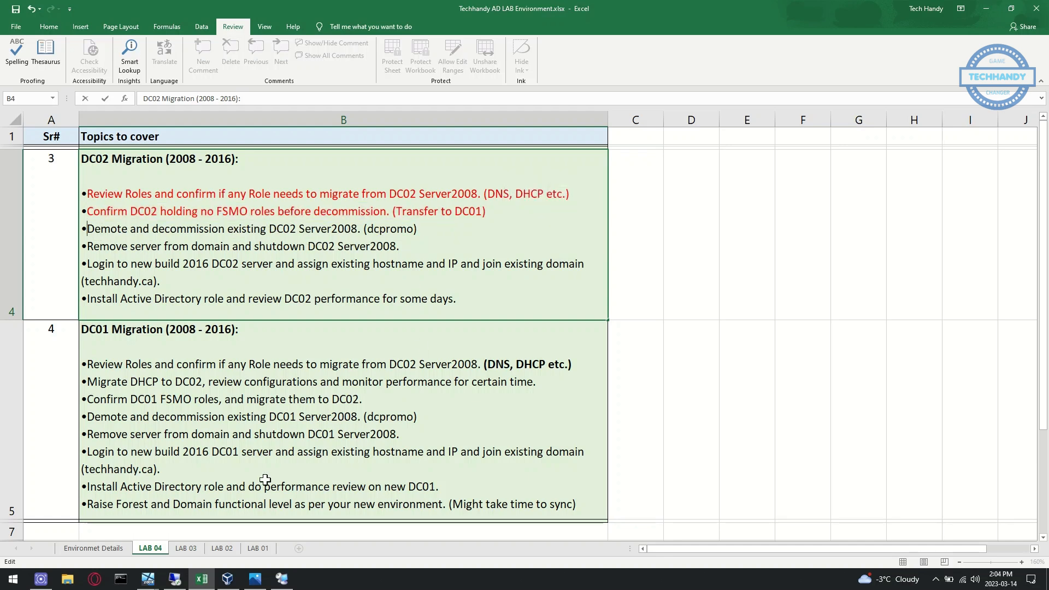
pyautogui.click(282, 579)
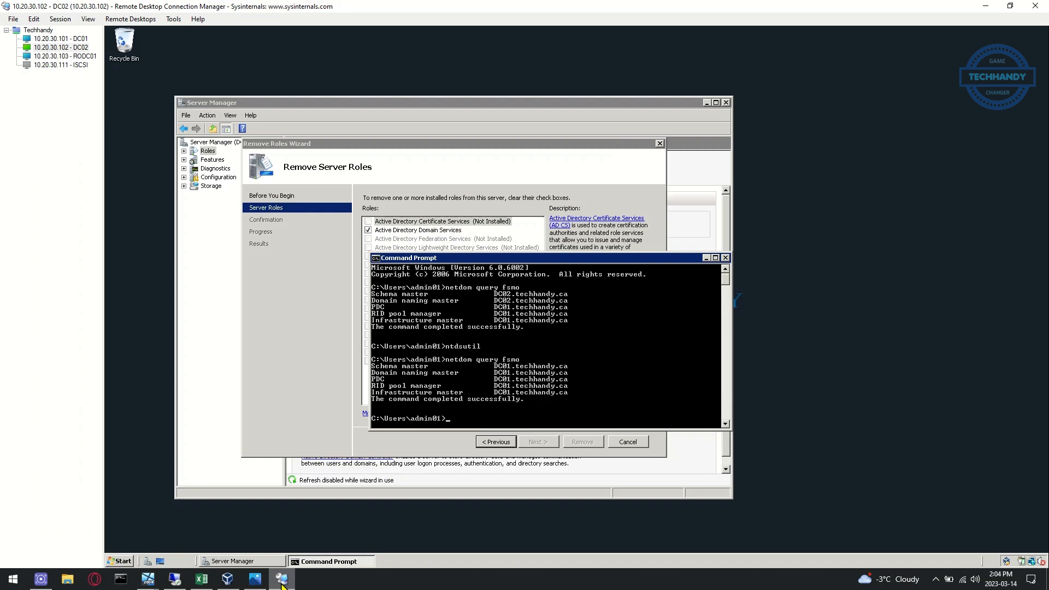
# Close the command window and launch dcpromo on DC02 from the Run box
pyautogui.click(727, 257)
pyautogui.click(120, 561)
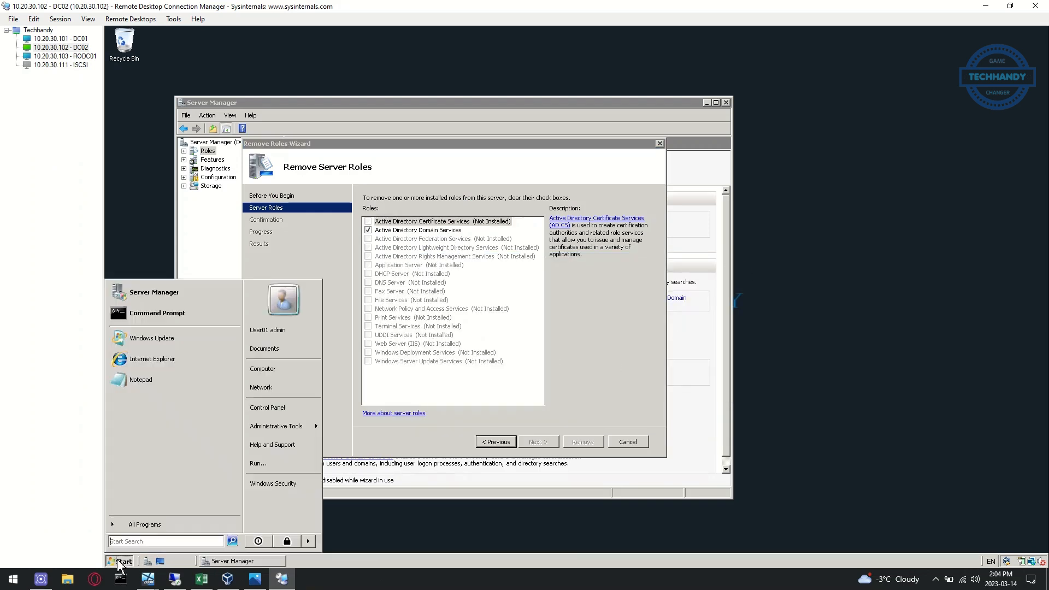
pyautogui.click(257, 463)
pyautogui.write('d')
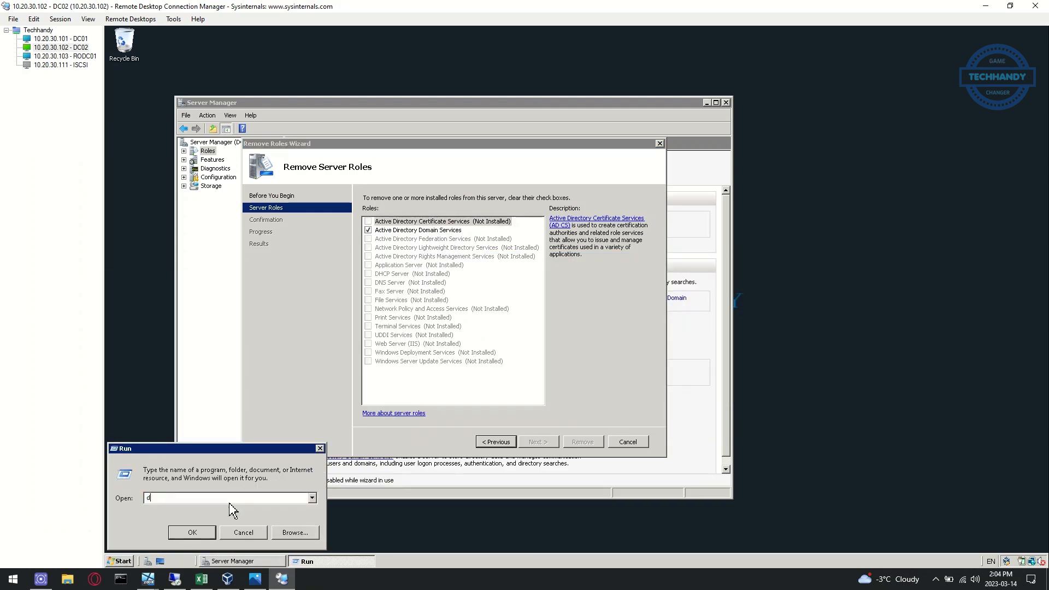
pyautogui.write('cpromo')
pyautogui.press('Return')
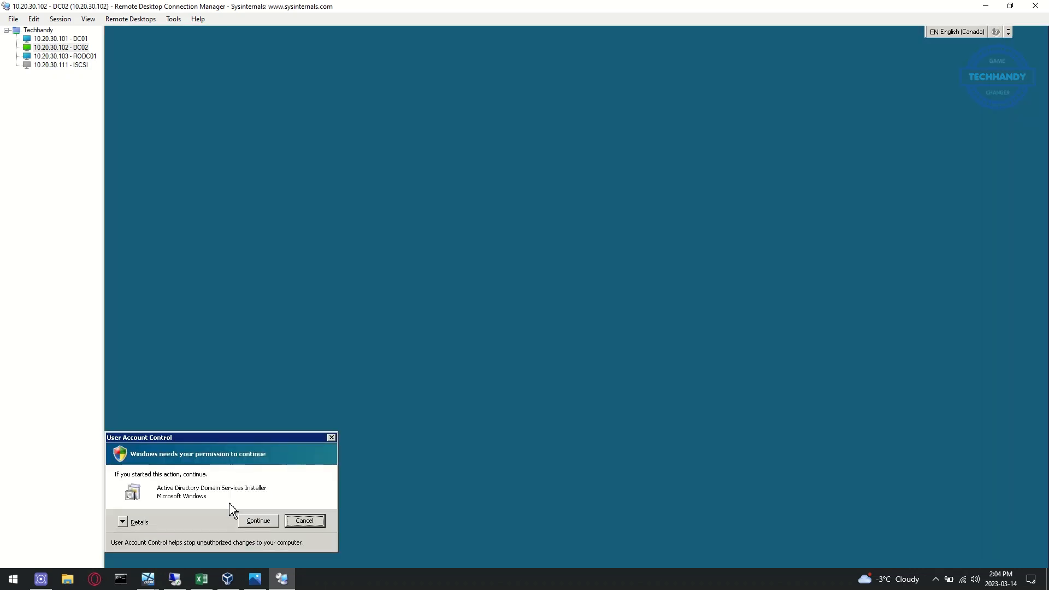
pyautogui.click(256, 519)
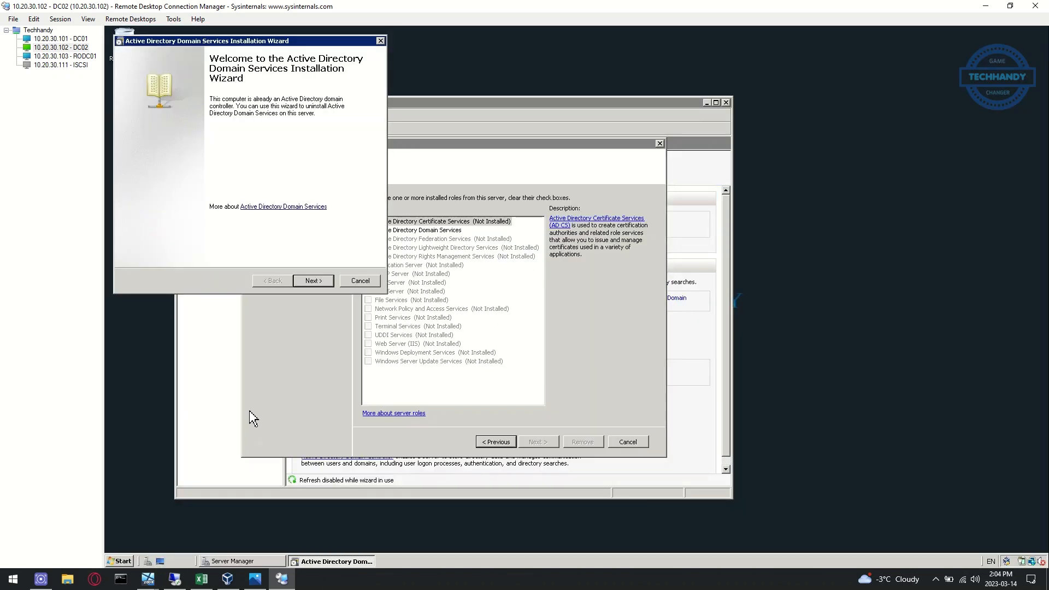
# Run the AD DS removal wizard with the Administrator password and reboot on completion
pyautogui.click(313, 280)
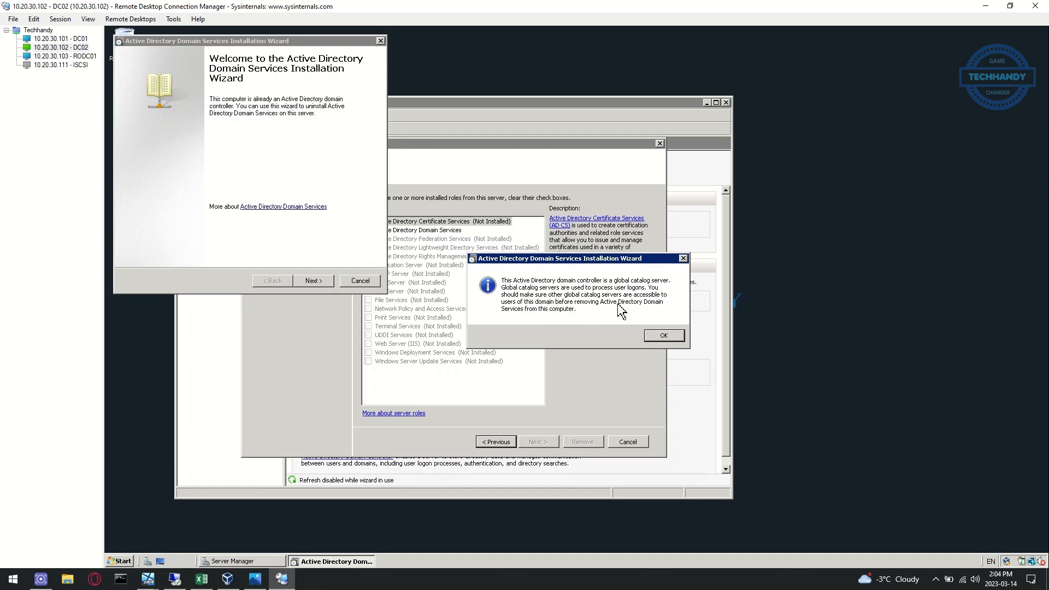
pyautogui.click(674, 337)
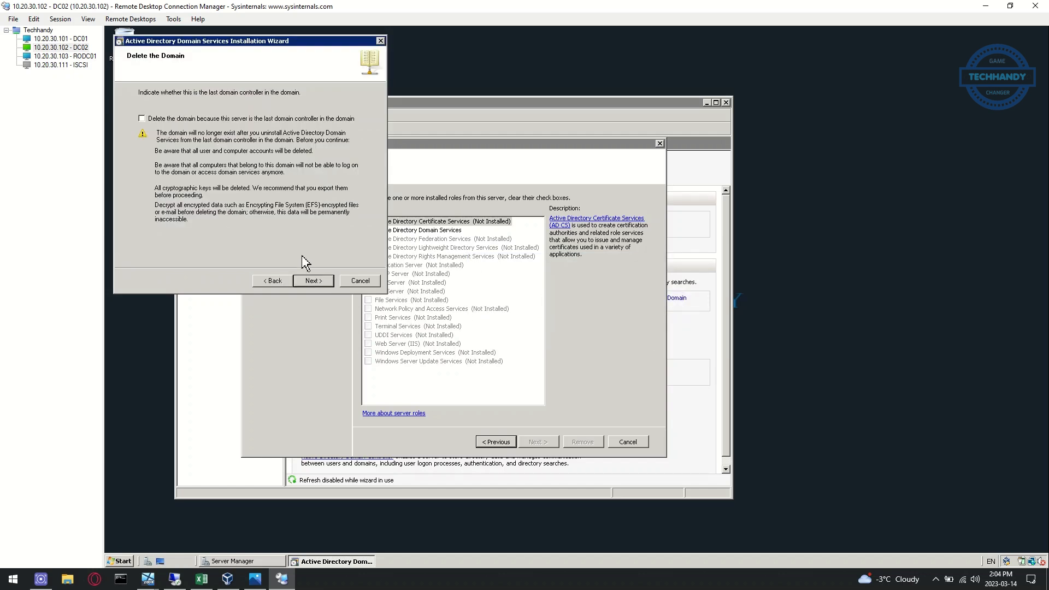
pyautogui.click(318, 282)
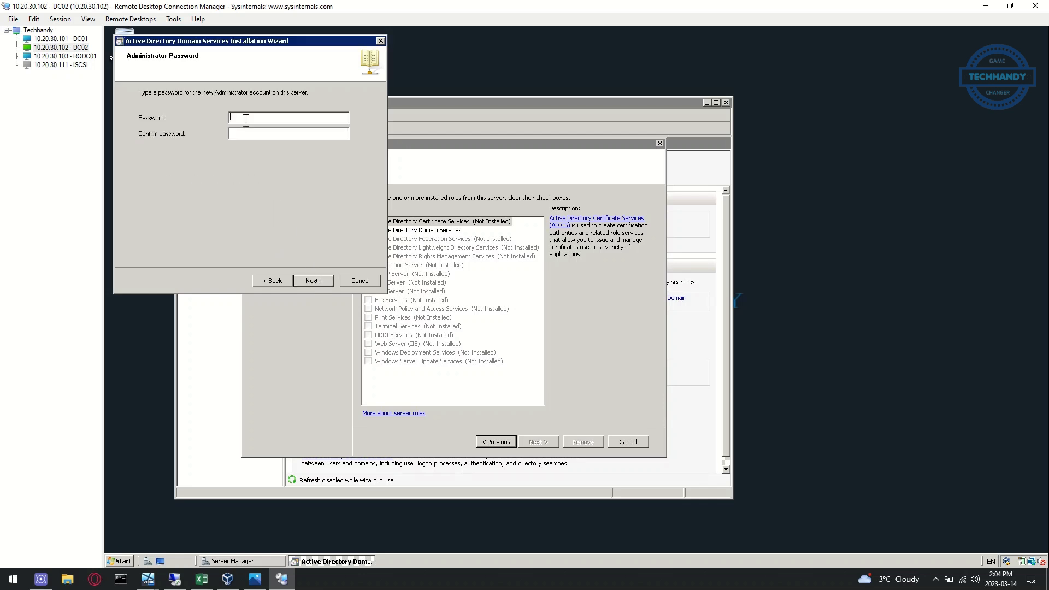
pyautogui.write('P@')
pyautogui.click(313, 280)
pyautogui.click(313, 281)
pyautogui.click(469, 355)
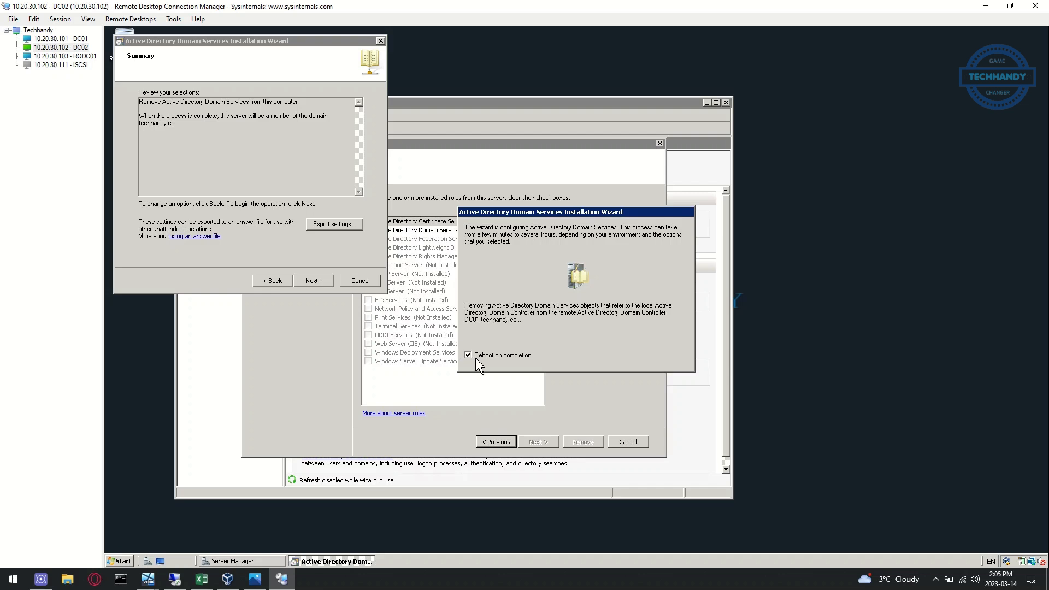
pyautogui.click(81, 40)
# Open Active Directory Users and Computers on DC01, then return to the DC02 session
pyautogui.doubleClick(130, 278)
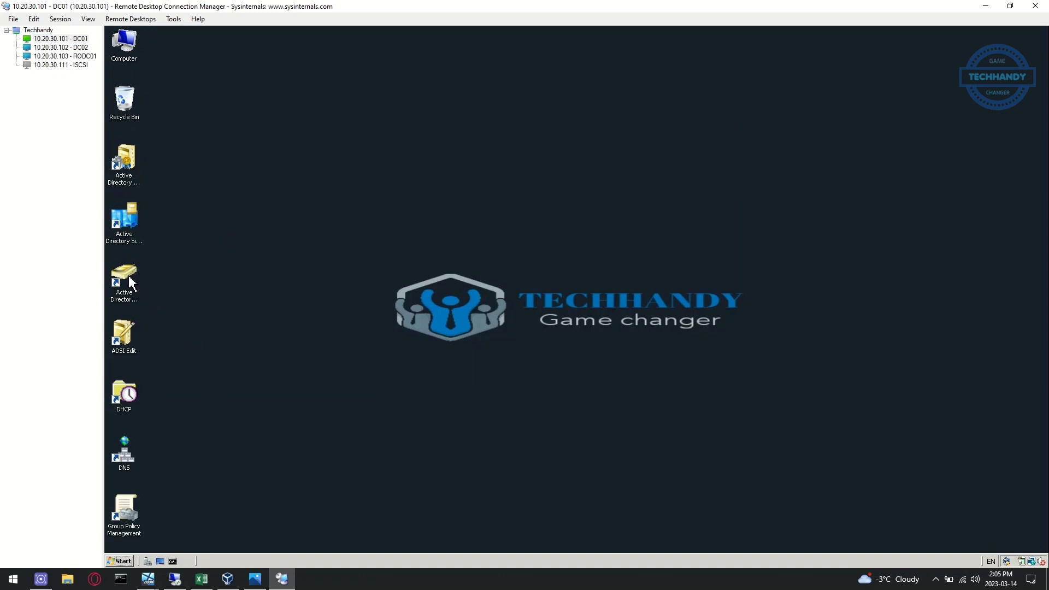
pyautogui.click(608, 312)
pyautogui.click(663, 238)
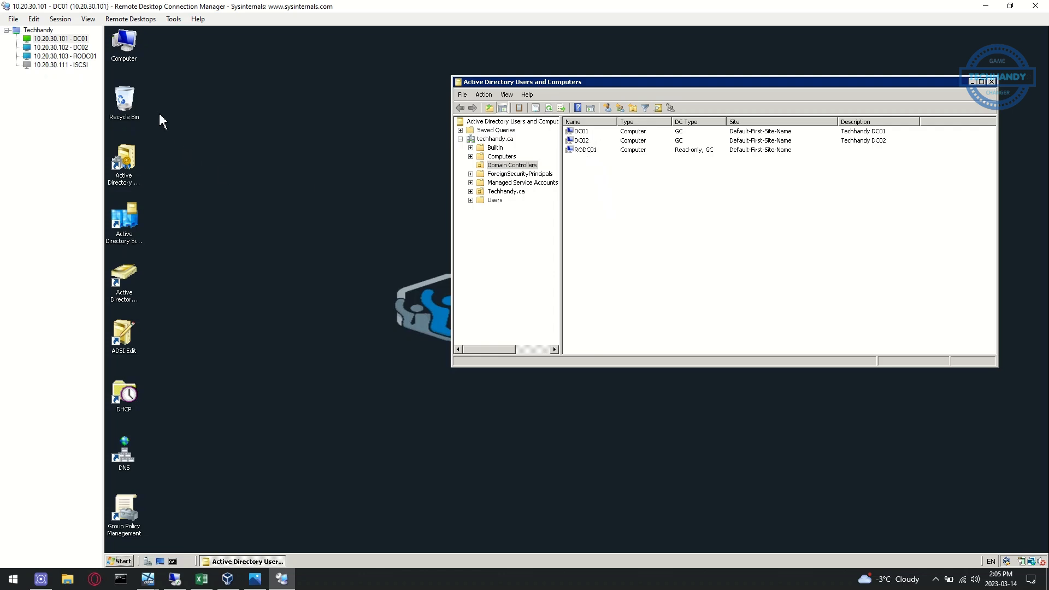
pyautogui.click(61, 48)
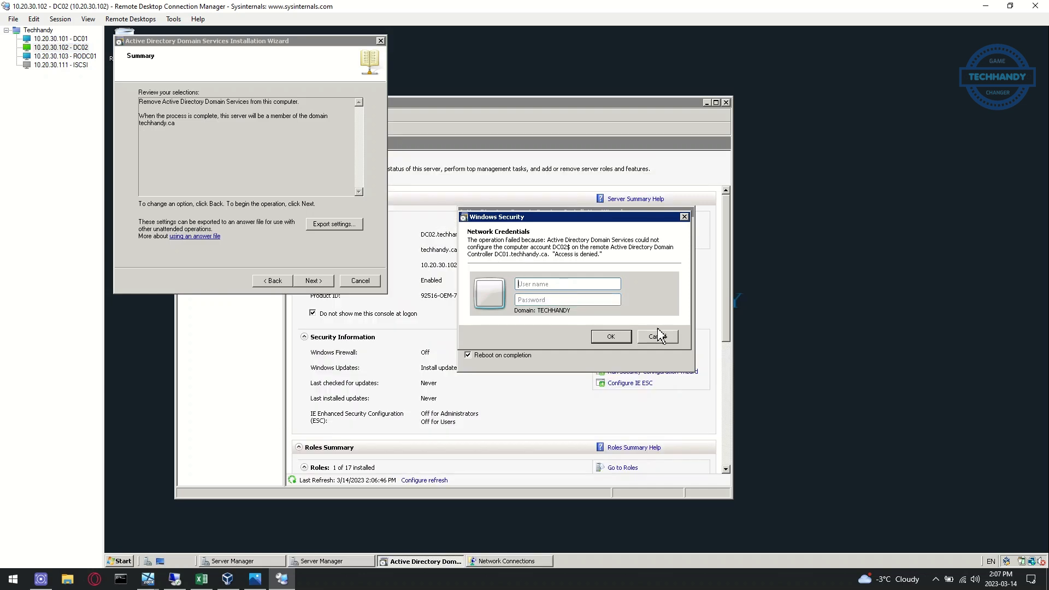
# Submit domain administrator credentials for DC02's removal, then open Active Directory Users and Computers on DC01
pyautogui.click(527, 283)
pyautogui.write('techhandy\\admin01')
pyautogui.press('capslock')
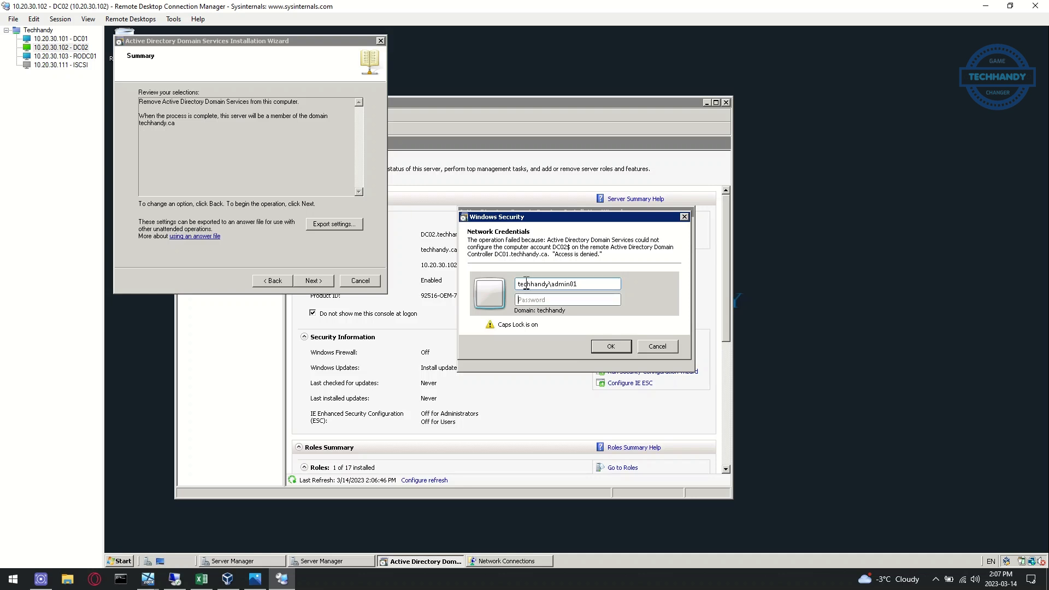
pyautogui.write('•')
pyautogui.press('capslock')
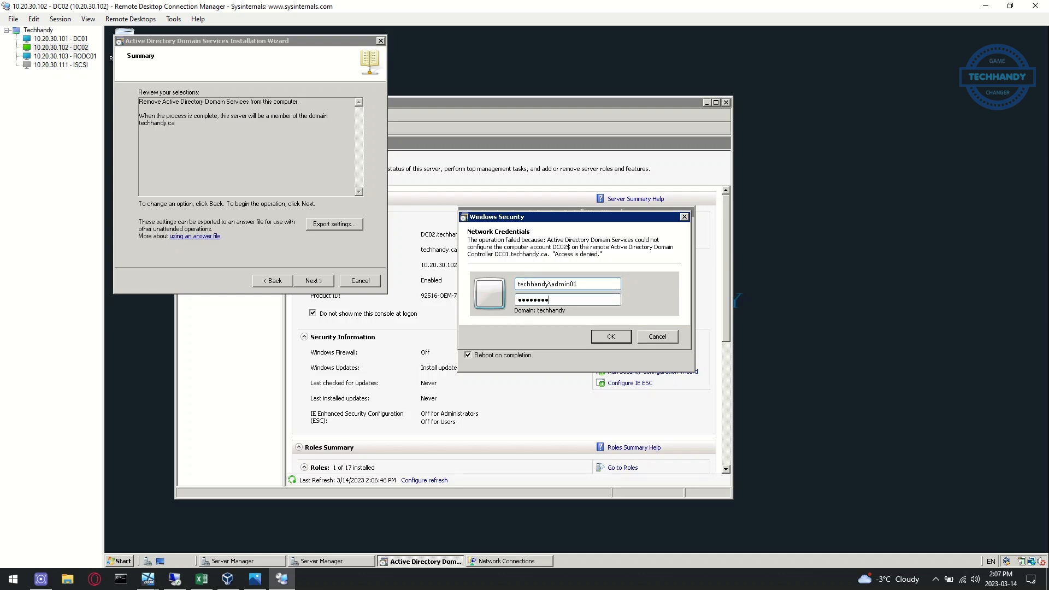
pyautogui.click(607, 336)
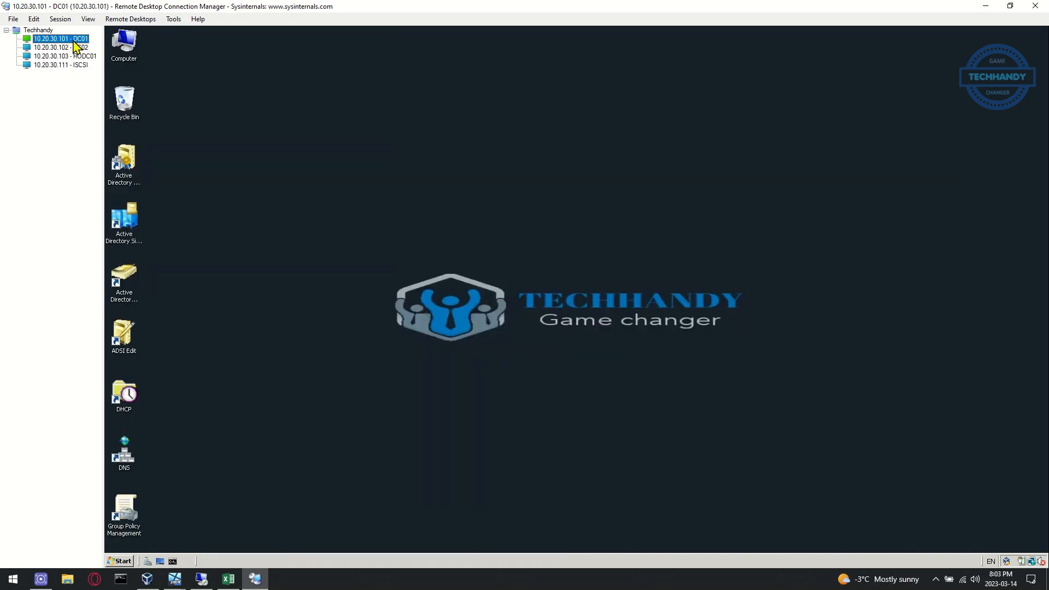
pyautogui.doubleClick(125, 287)
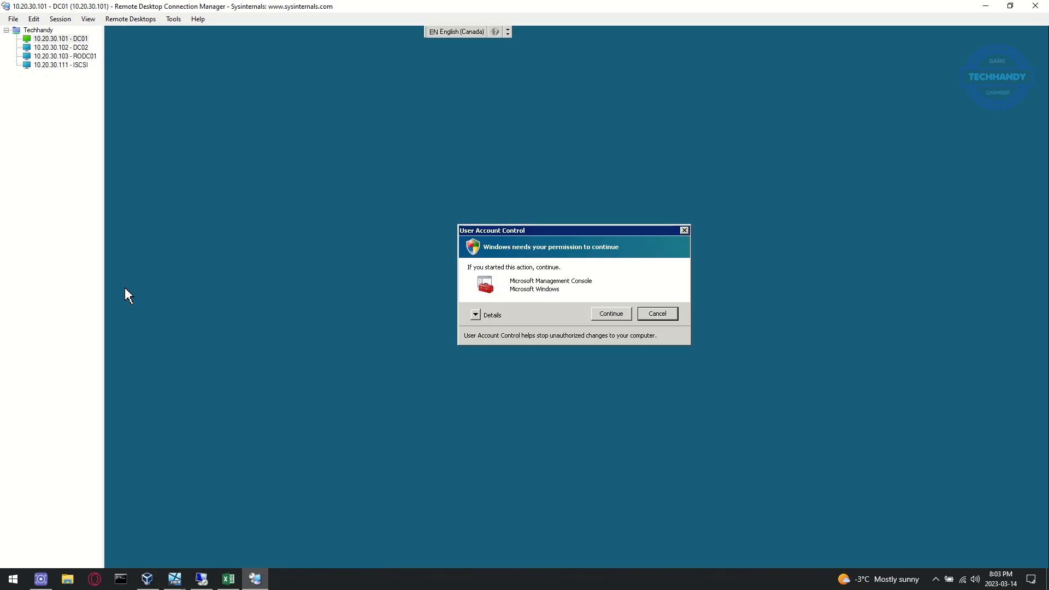
# Approve the permission request and review DC02's properties in Active Directory Users and Computers
pyautogui.click(598, 318)
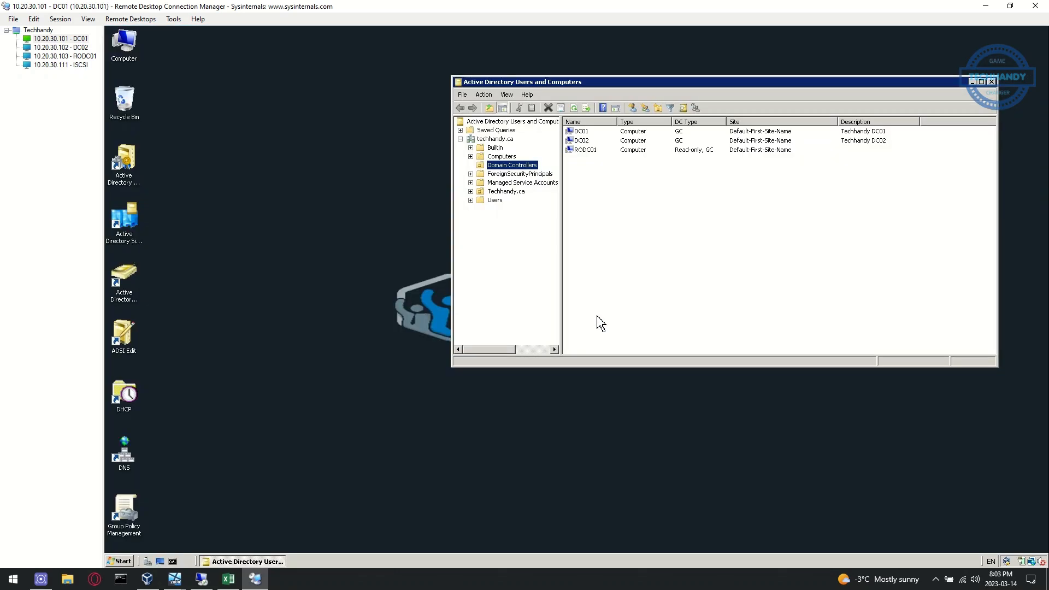
pyautogui.click(646, 141)
pyautogui.rightClick(645, 141)
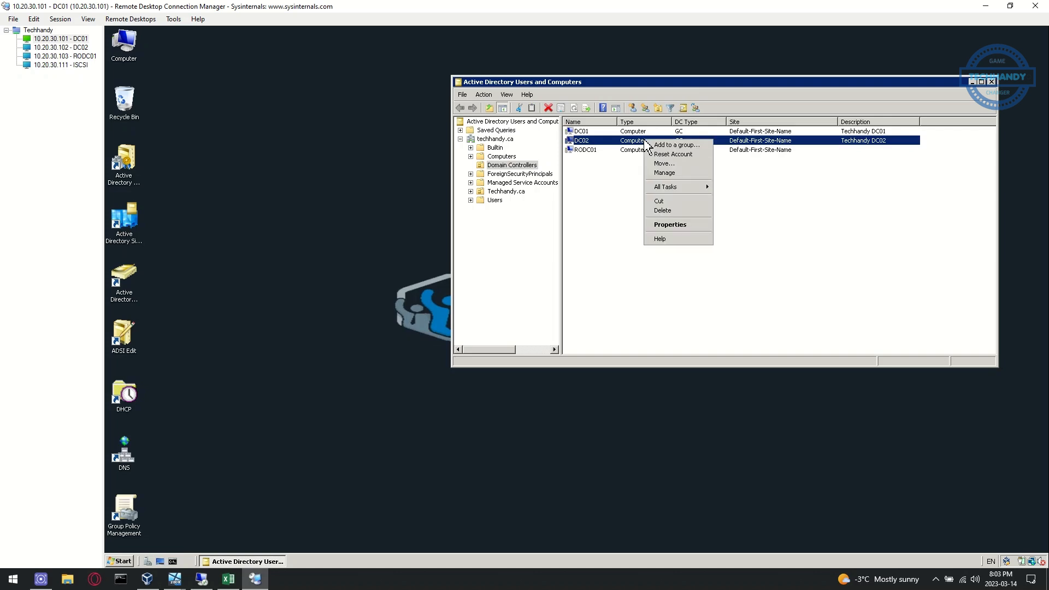
pyautogui.click(671, 224)
pyautogui.click(717, 115)
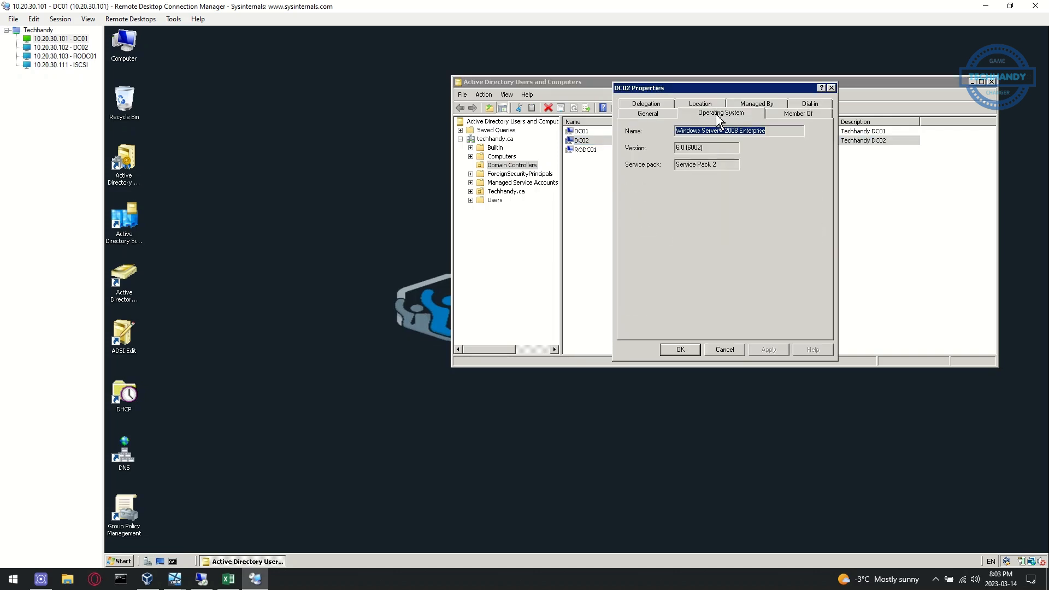
pyautogui.click(656, 116)
pyautogui.click(831, 88)
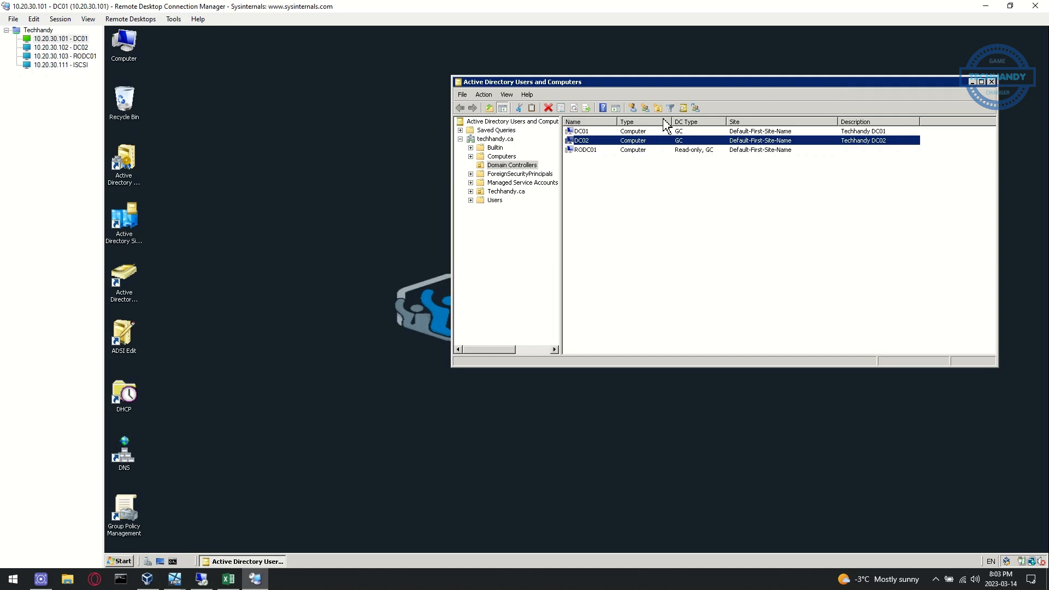
# Enable View > Advanced Features and open the Domain Controllers container
pyautogui.click(484, 95)
pyautogui.moveTo(508, 95)
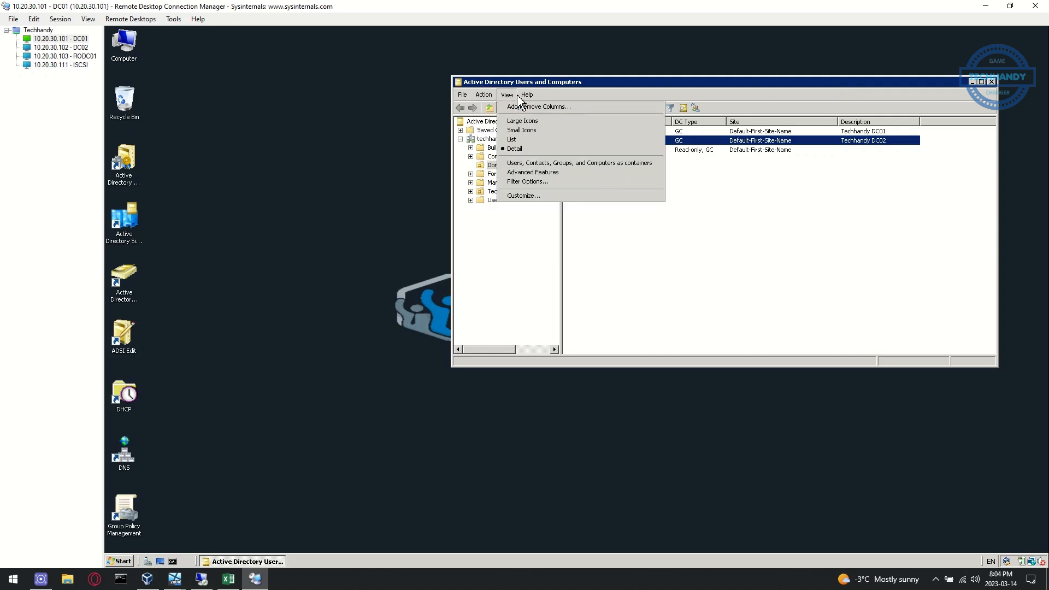
pyautogui.click(537, 173)
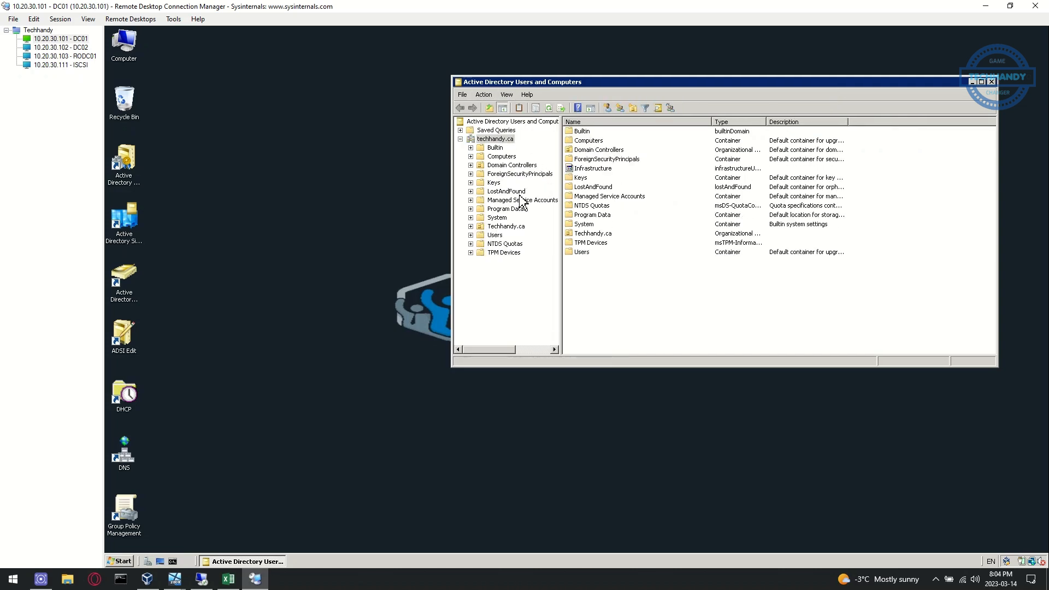
pyautogui.click(498, 165)
# Uncheck 'Protect object from accidental deletion' on DC02's Object tab and apply
pyautogui.click(640, 141)
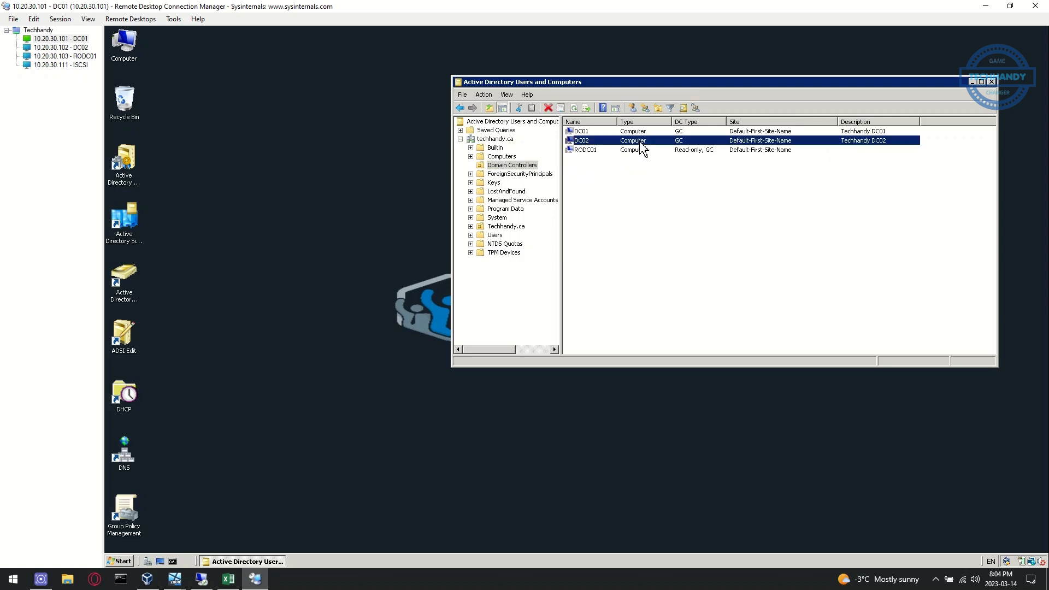
pyautogui.rightClick(642, 144)
pyautogui.click(665, 236)
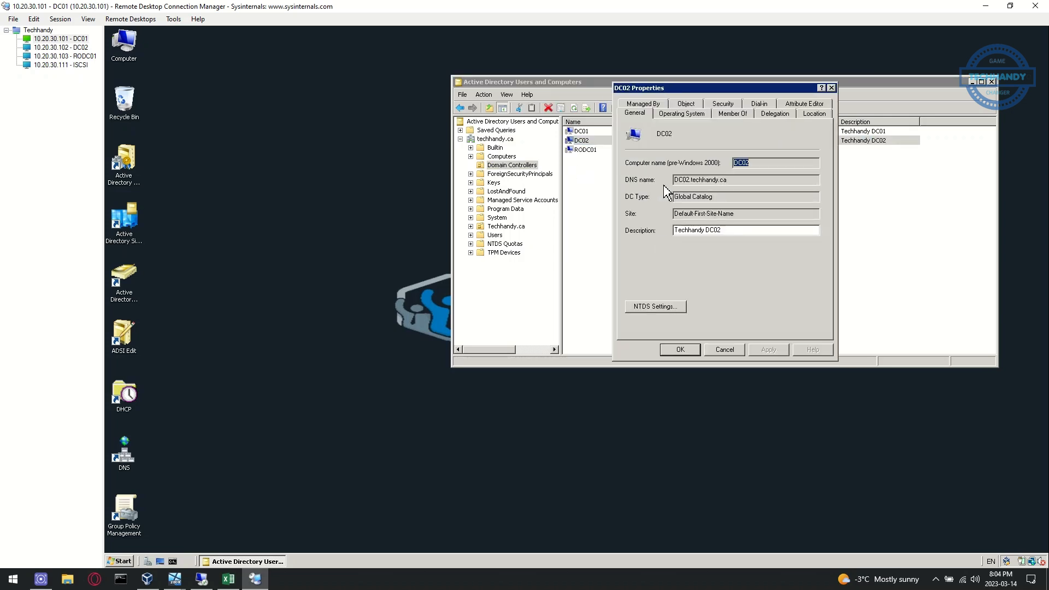
pyautogui.click(686, 105)
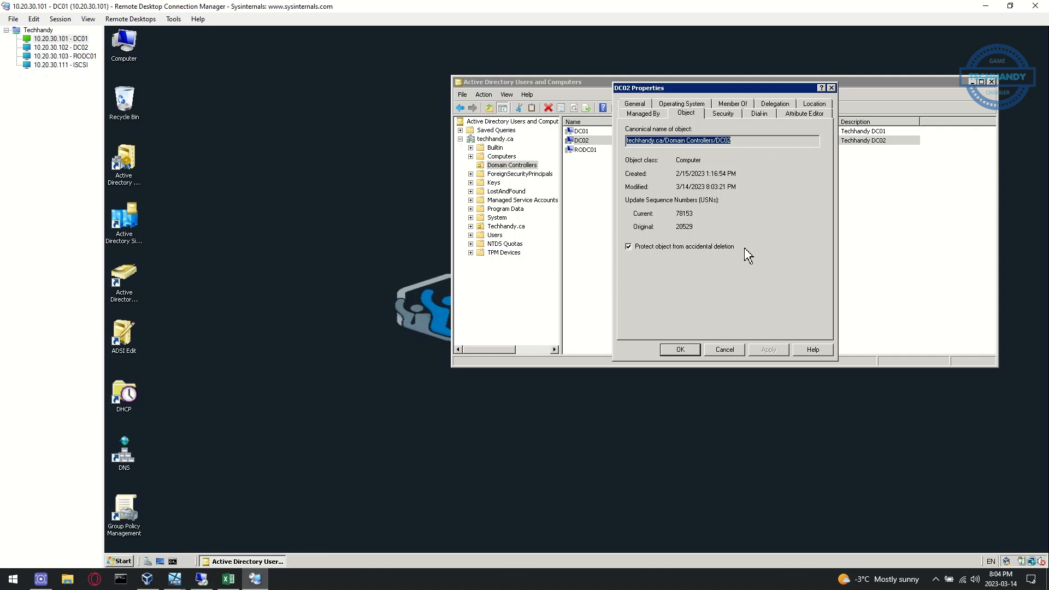
pyautogui.click(628, 247)
pyautogui.click(769, 349)
pyautogui.click(680, 350)
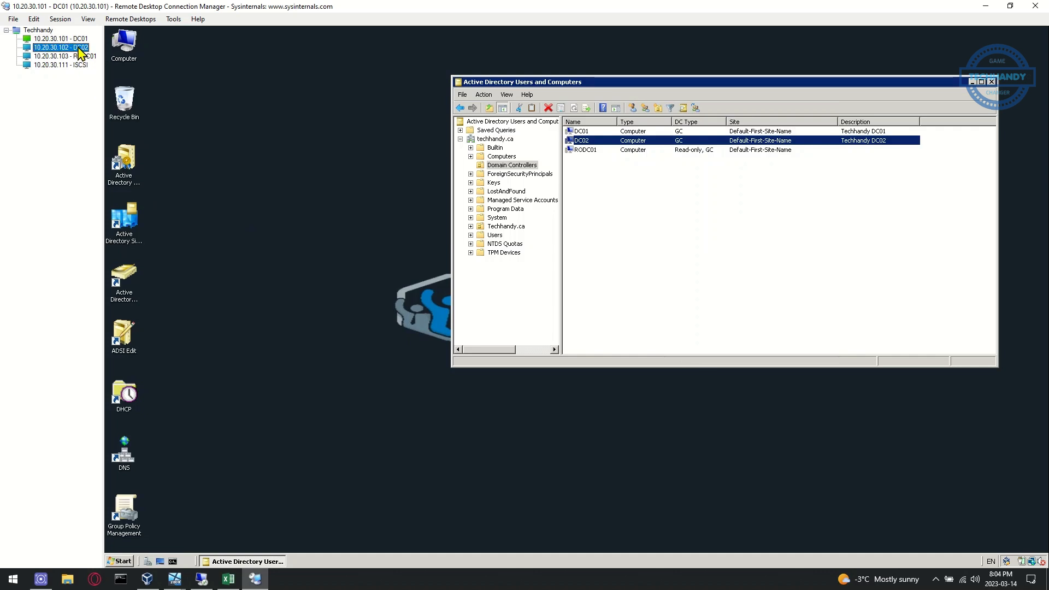
pyautogui.click(80, 47)
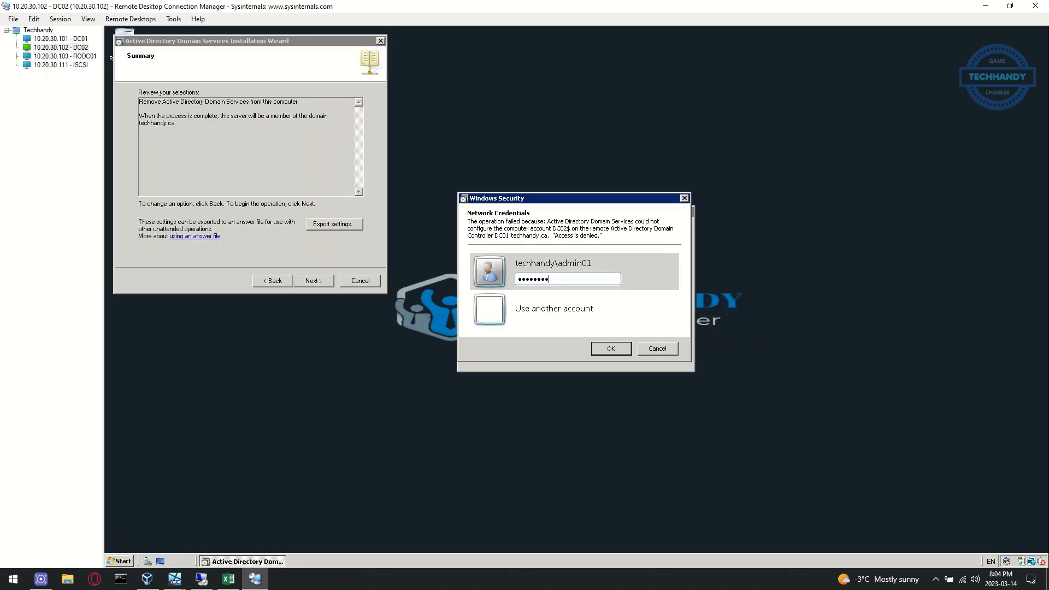
# Resubmit the administrator credentials and bring up the Server_08_02 virtual machine window
pyautogui.press('Return')
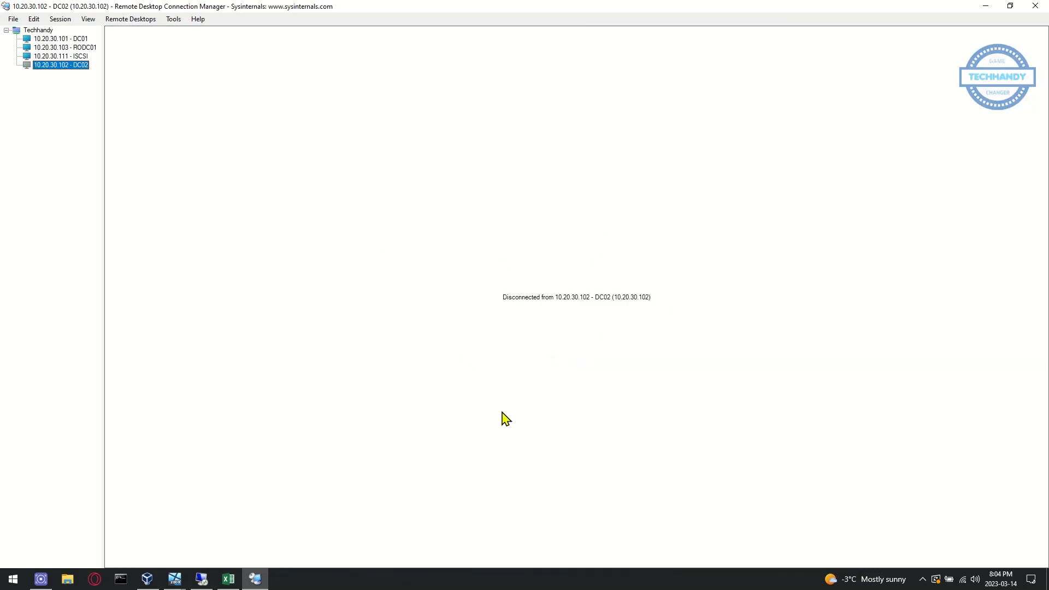
pyautogui.moveTo(175, 585)
pyautogui.click(134, 541)
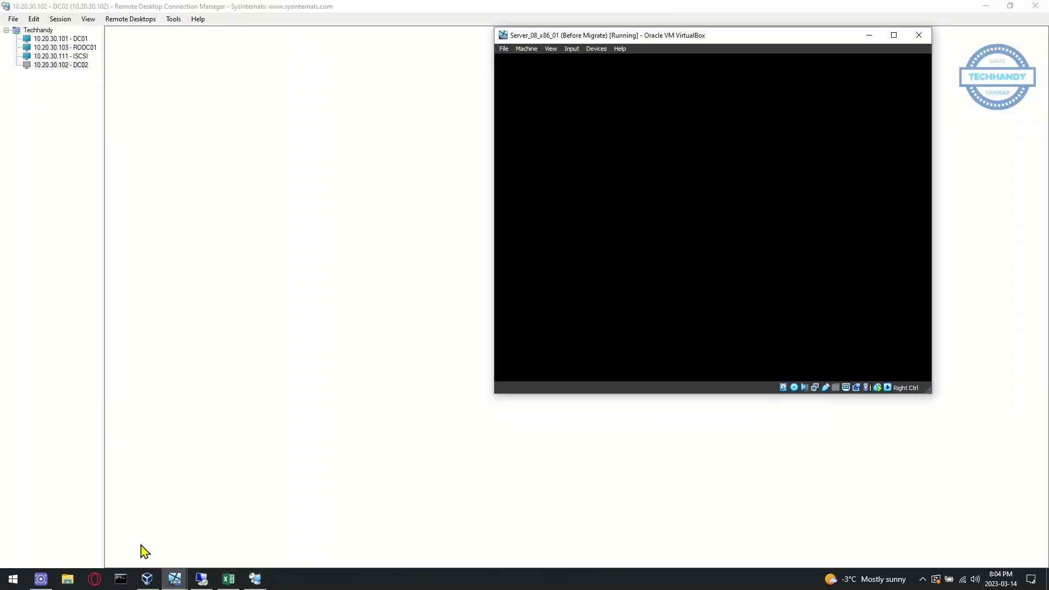
pyautogui.click(176, 579)
pyautogui.click(241, 552)
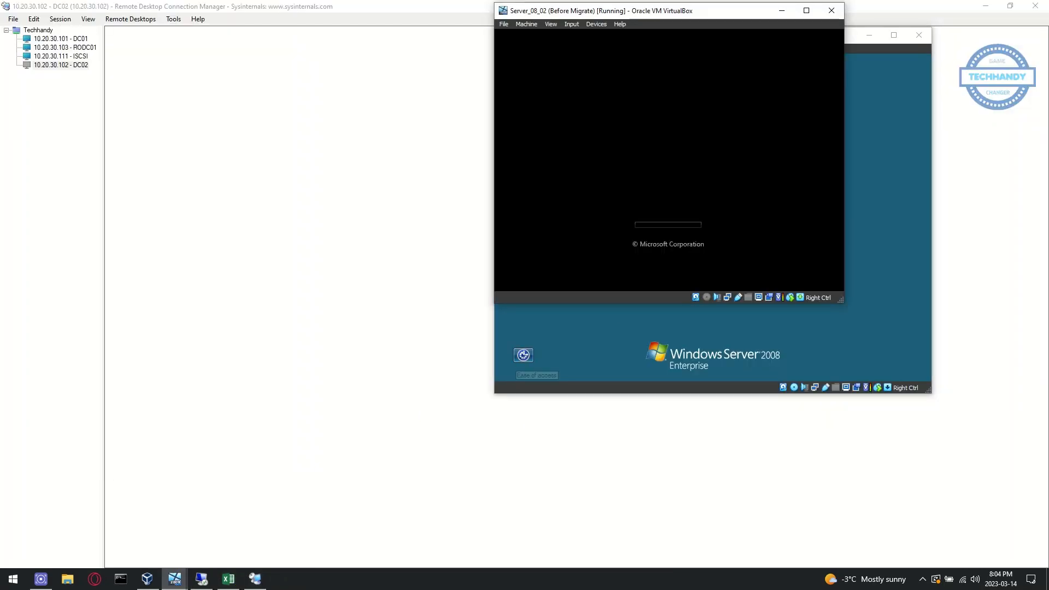
pyautogui.click(896, 54)
pyautogui.click(869, 35)
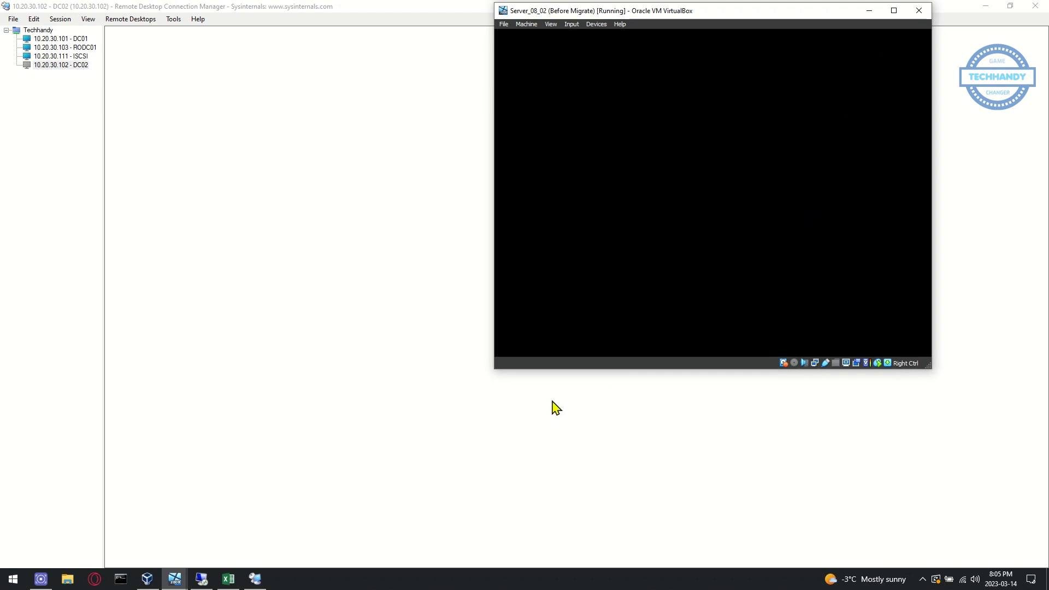
# Dismiss the virtual machine window and reconnect to the DC02 session
pyautogui.click(230, 578)
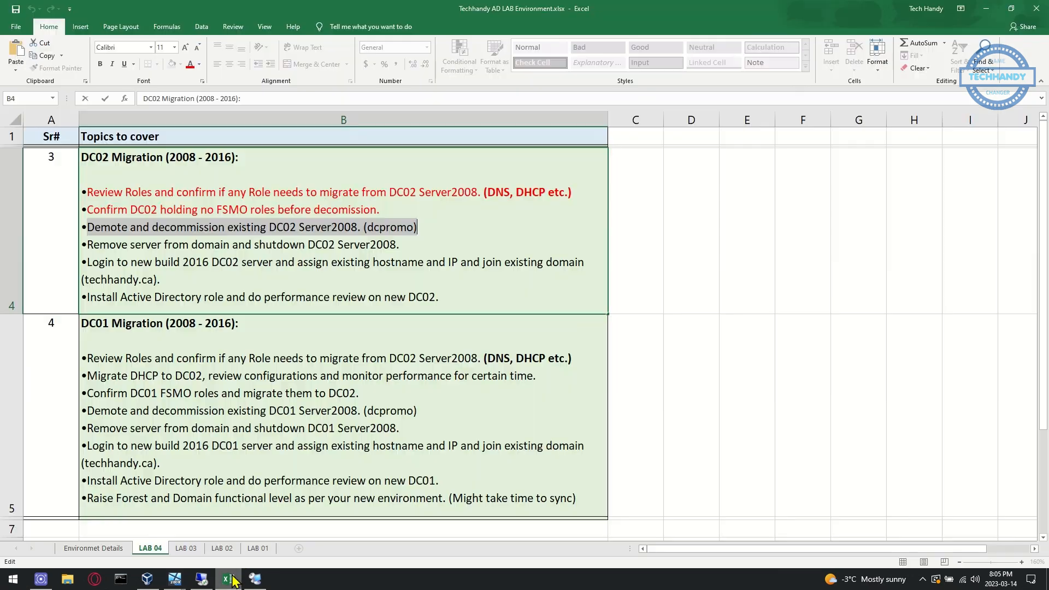
pyautogui.click(233, 578)
pyautogui.click(872, 8)
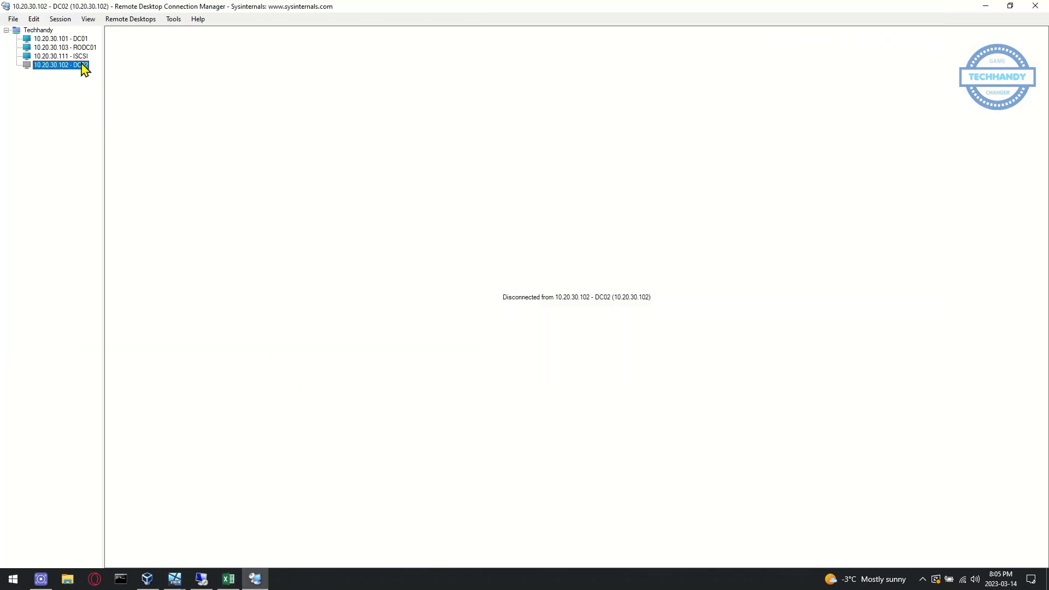
pyautogui.doubleClick(83, 64)
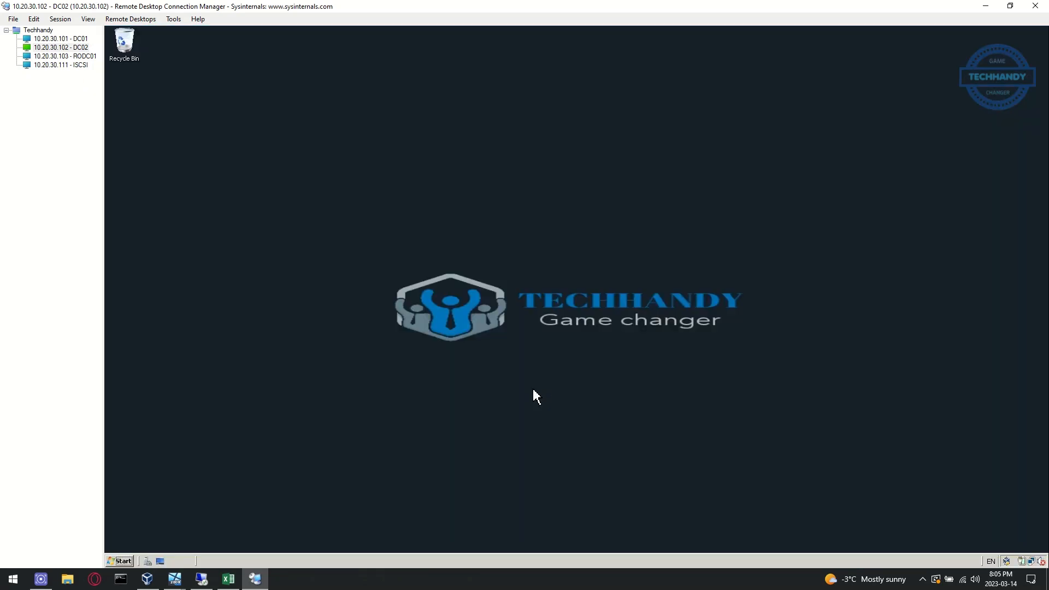
# Remove the Active Directory Domain Services role from DC02 via Server Manager's Remove Roles wizard
pyautogui.click(120, 561)
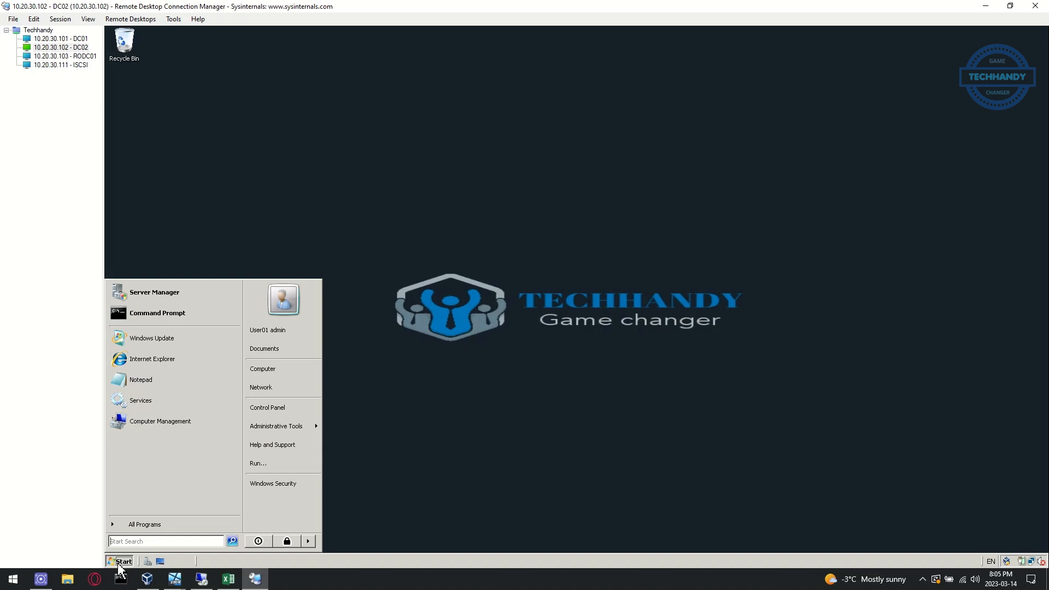
pyautogui.click(148, 563)
pyautogui.click(263, 520)
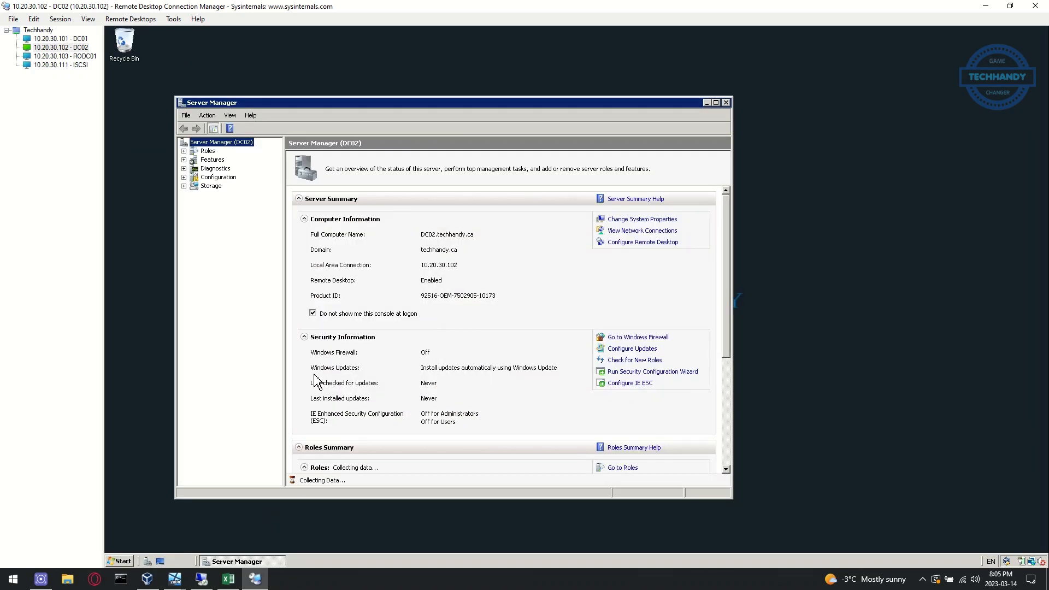
pyautogui.click(211, 153)
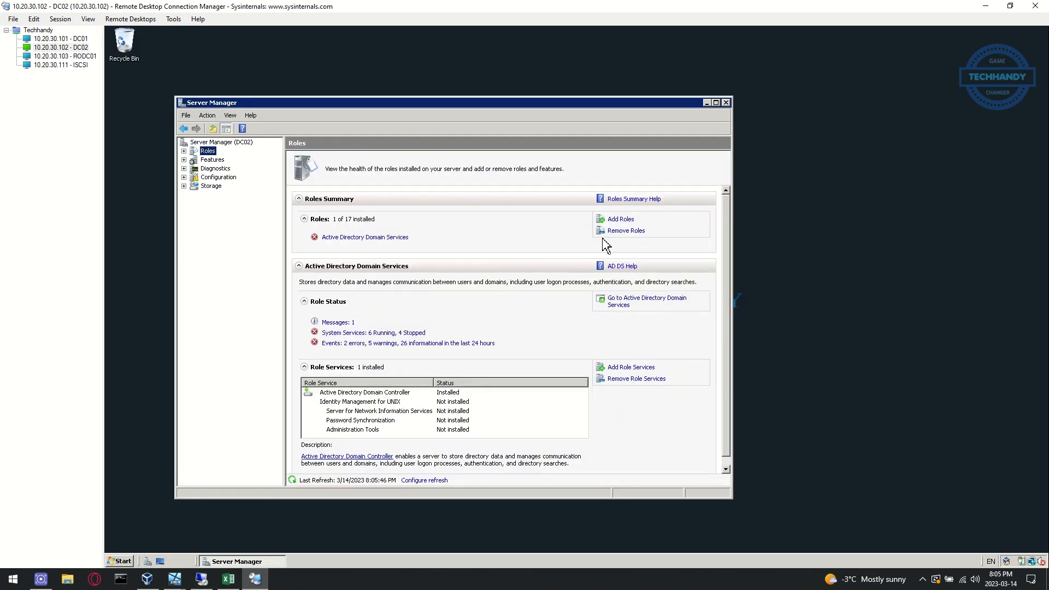
pyautogui.click(626, 230)
pyautogui.click(543, 443)
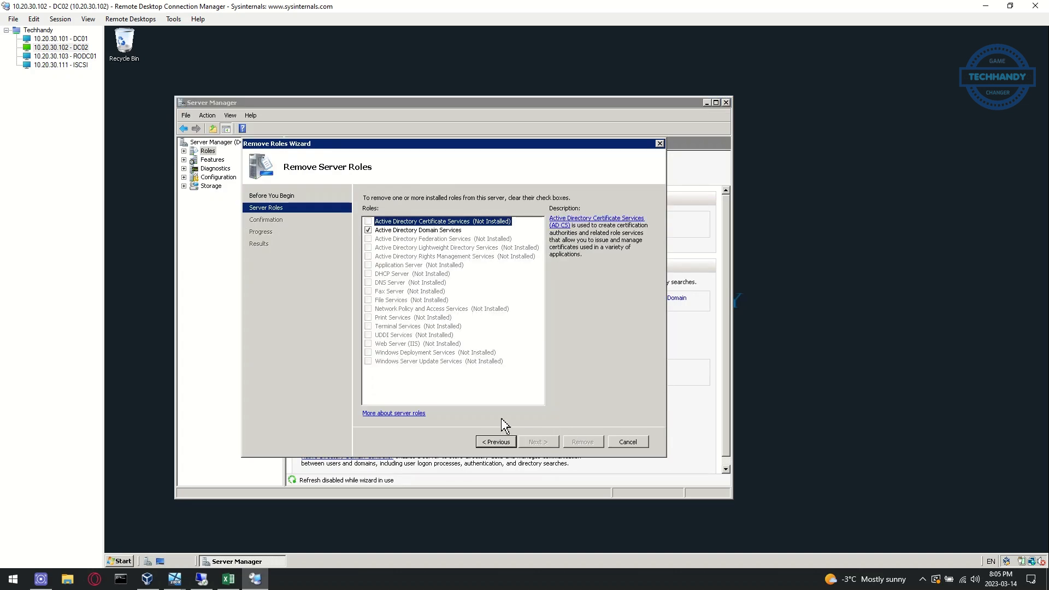
pyautogui.click(369, 231)
pyautogui.click(537, 443)
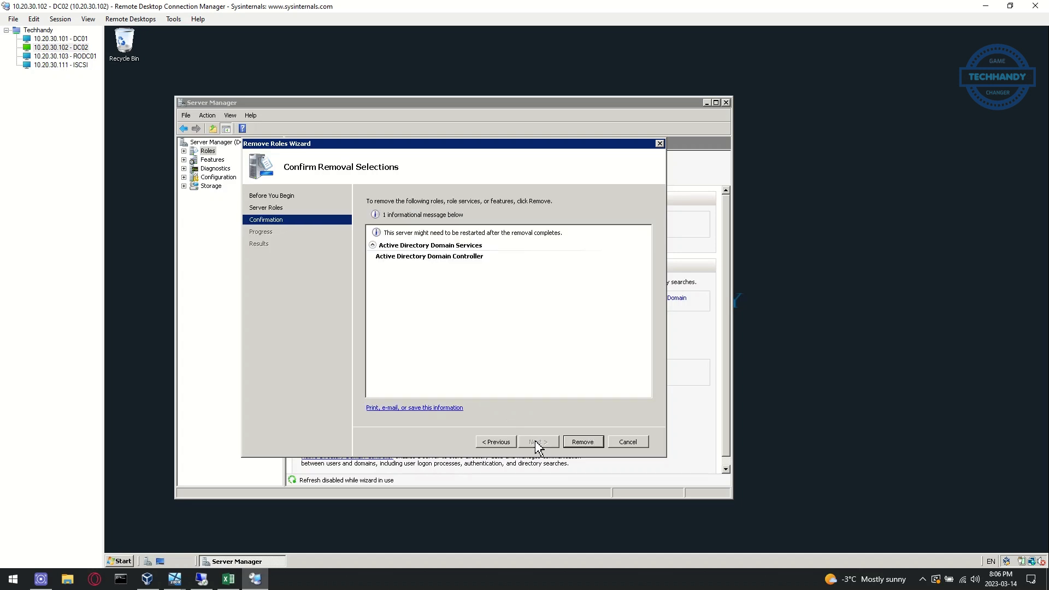
pyautogui.click(582, 443)
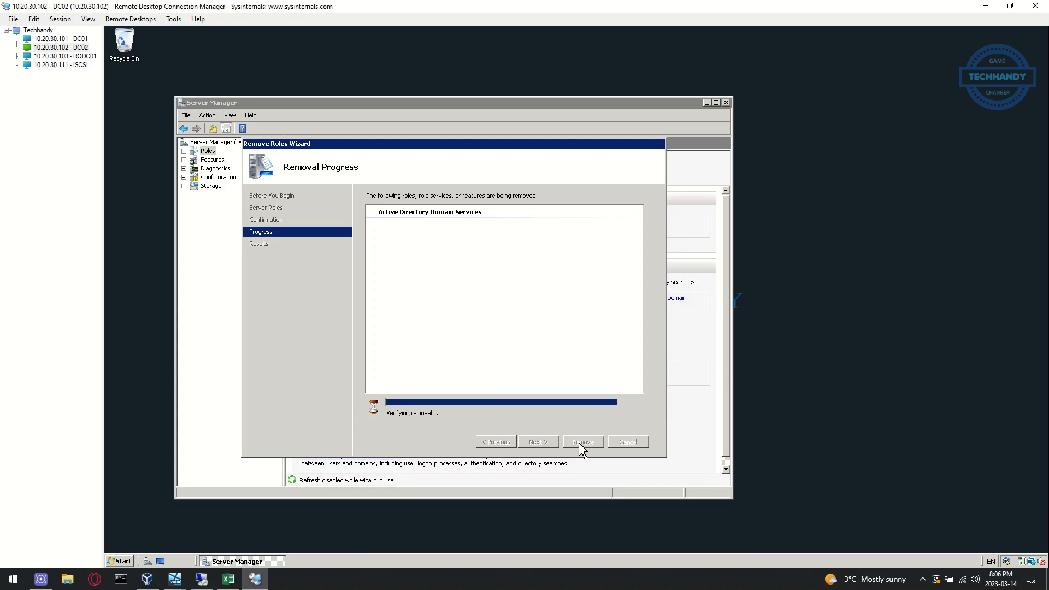
pyautogui.click(585, 442)
# Watch DC02 restart, reconnect, and close the completed removal results
pyautogui.click(175, 579)
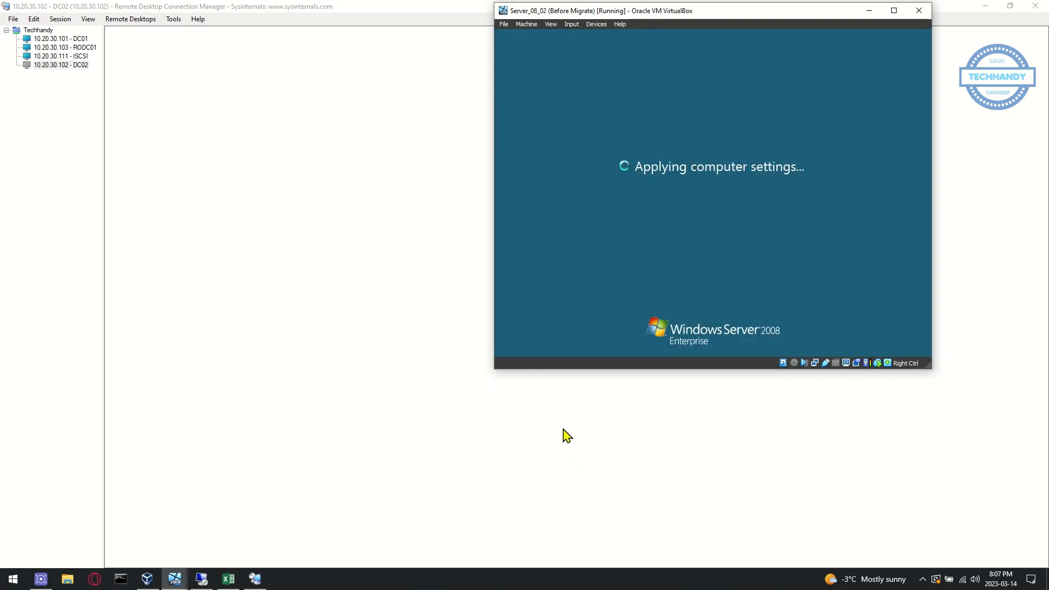
pyautogui.doubleClick(60, 65)
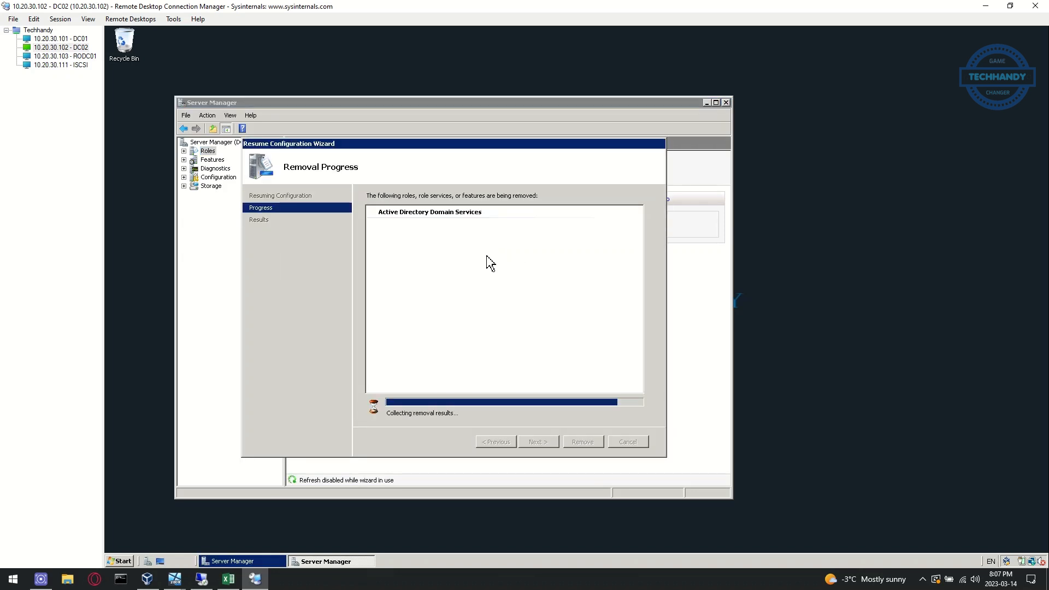
pyautogui.click(583, 442)
# Colour the DC02 demote line red and select the remove-server-from-domain line in the checklist
pyautogui.click(229, 579)
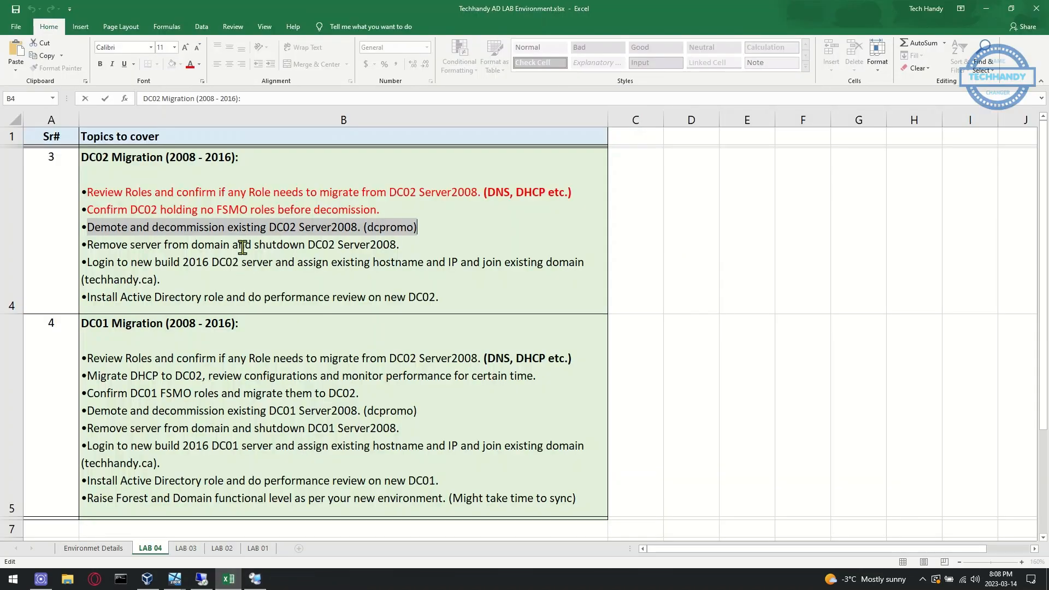
pyautogui.rightClick(262, 228)
pyautogui.click(293, 210)
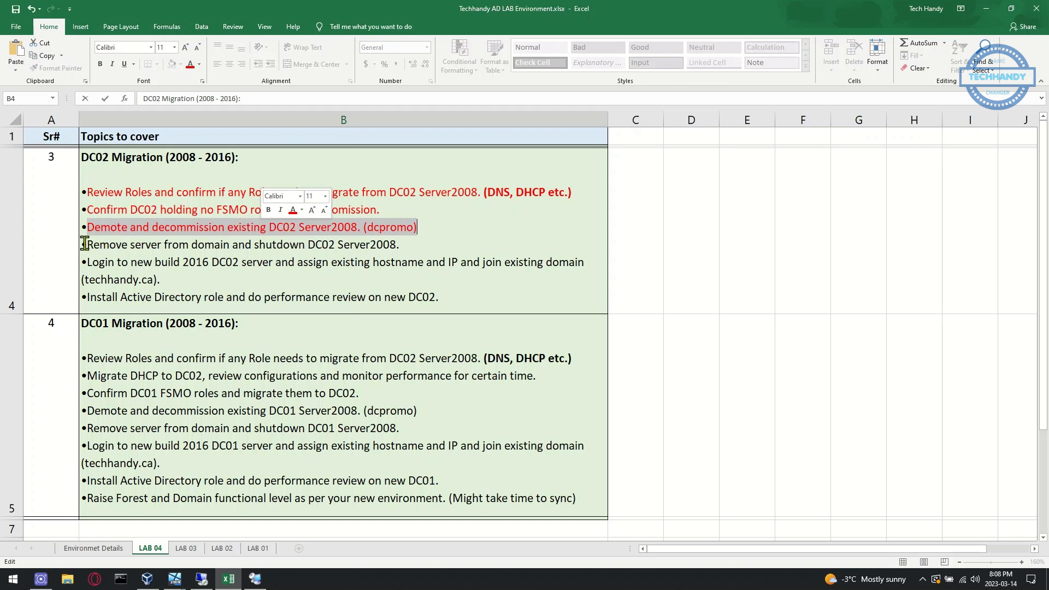
pyautogui.moveTo(84, 244); pyautogui.dragTo(431, 241)
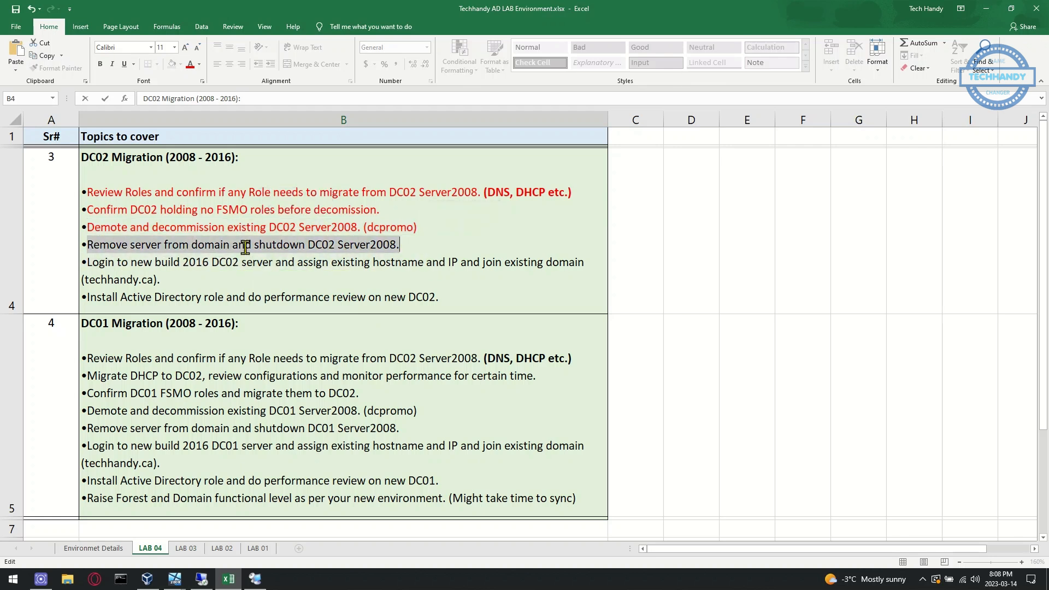
pyautogui.click(254, 580)
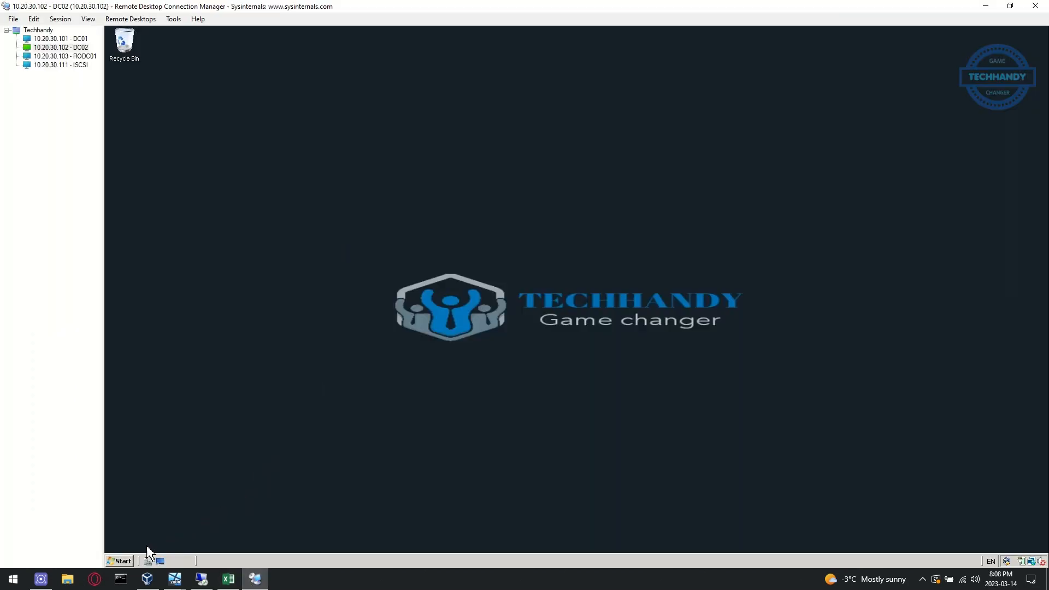
# On DC01, refresh the domain controllers list to confirm DC02 is no longer a controller
pyautogui.click(147, 560)
pyautogui.click(264, 518)
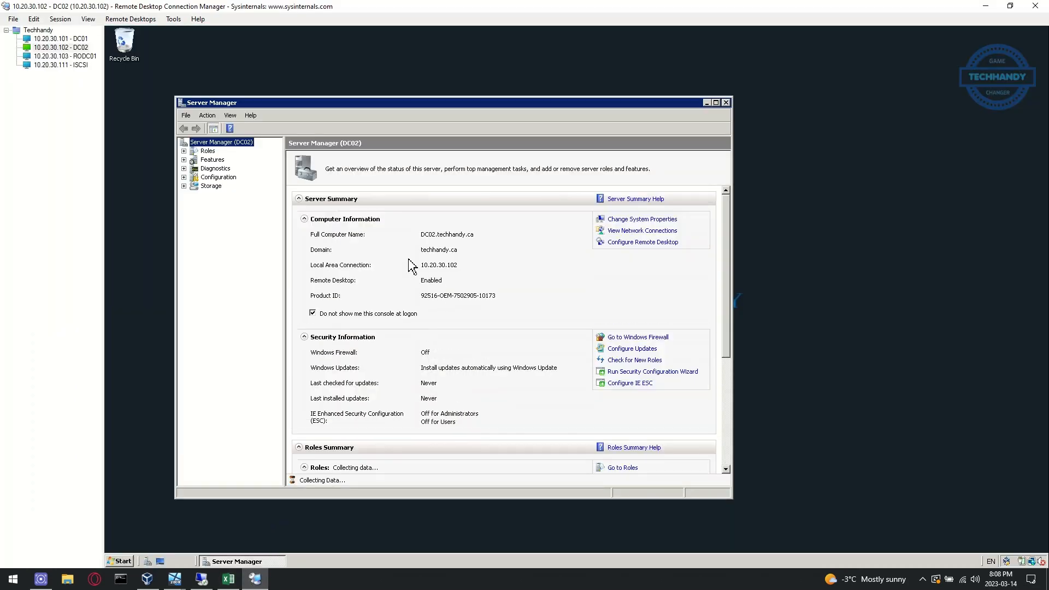
pyautogui.click(70, 39)
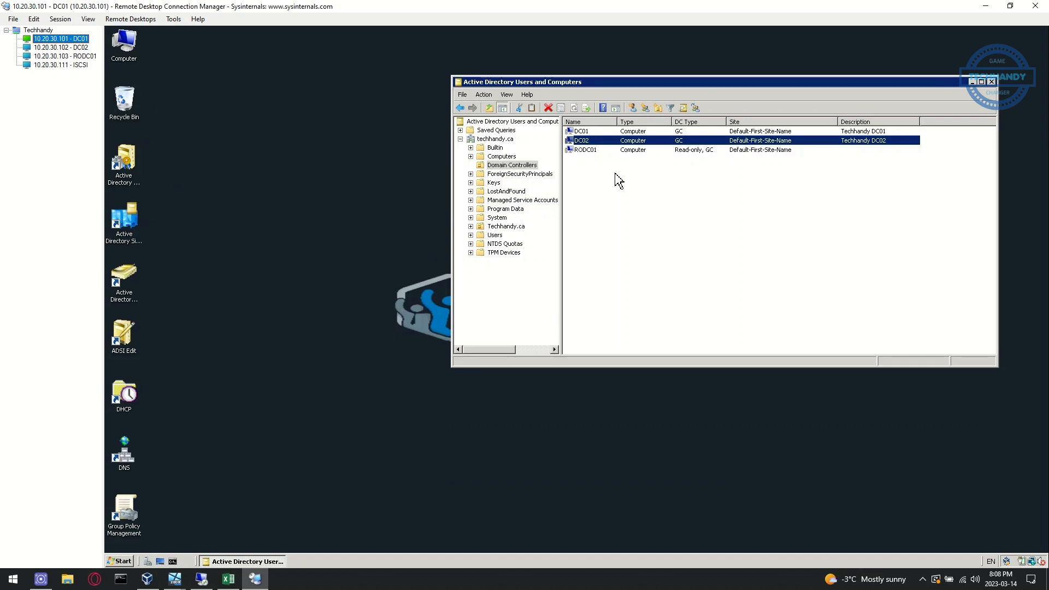
pyautogui.click(592, 182)
pyautogui.click(547, 107)
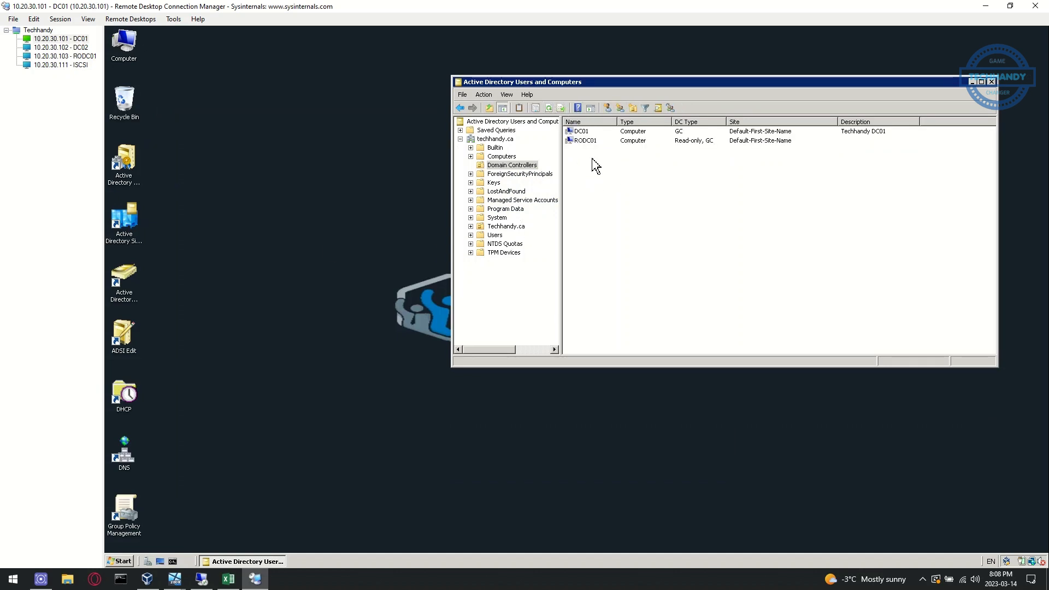
pyautogui.click(501, 157)
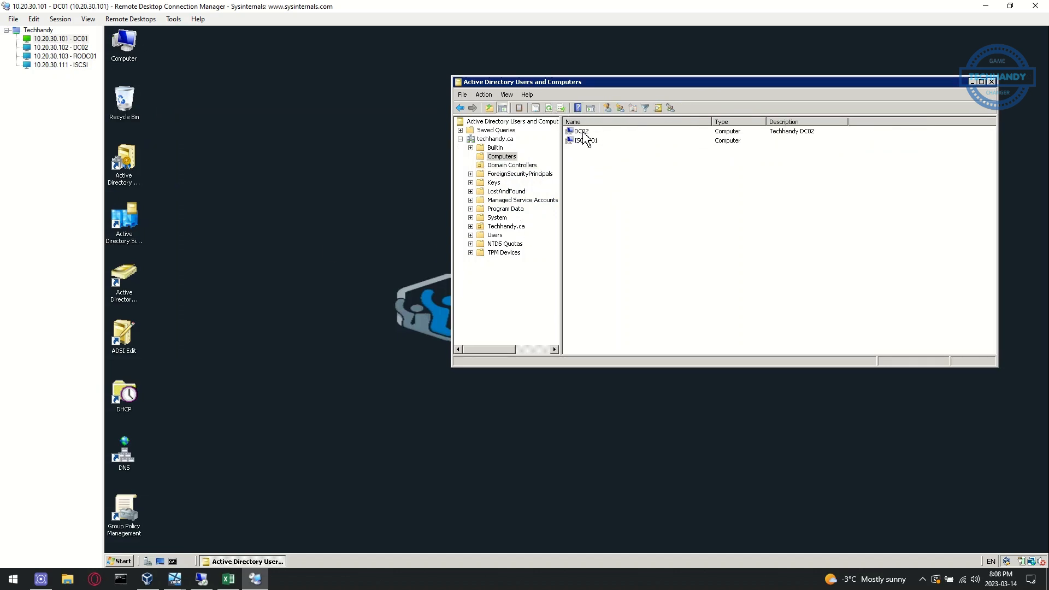
# Move DC02 from the techhandy.ca domain into WORKGROUP and postpone the restart
pyautogui.click(80, 48)
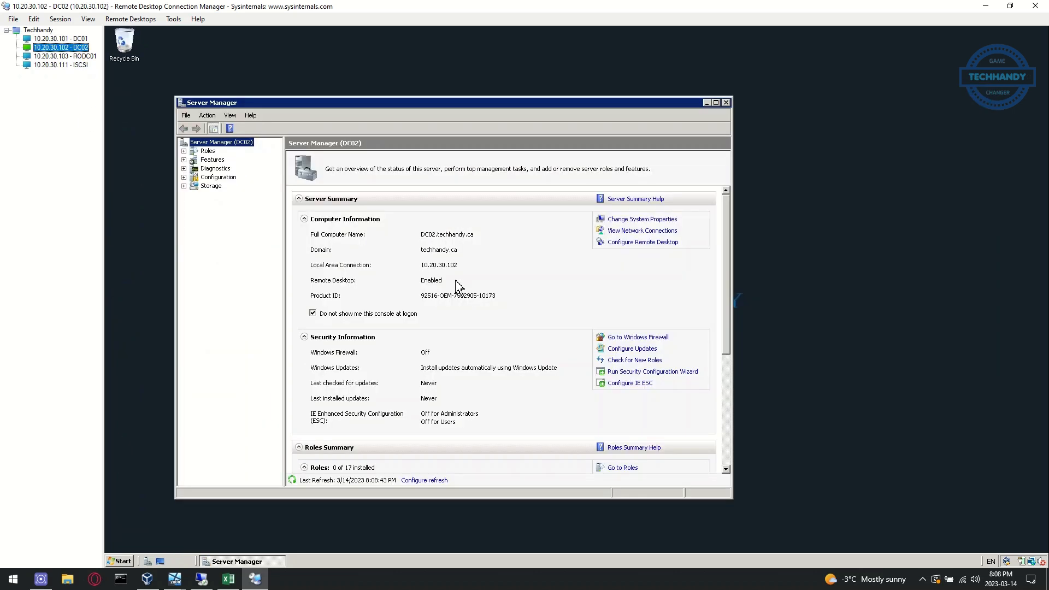
pyautogui.click(623, 219)
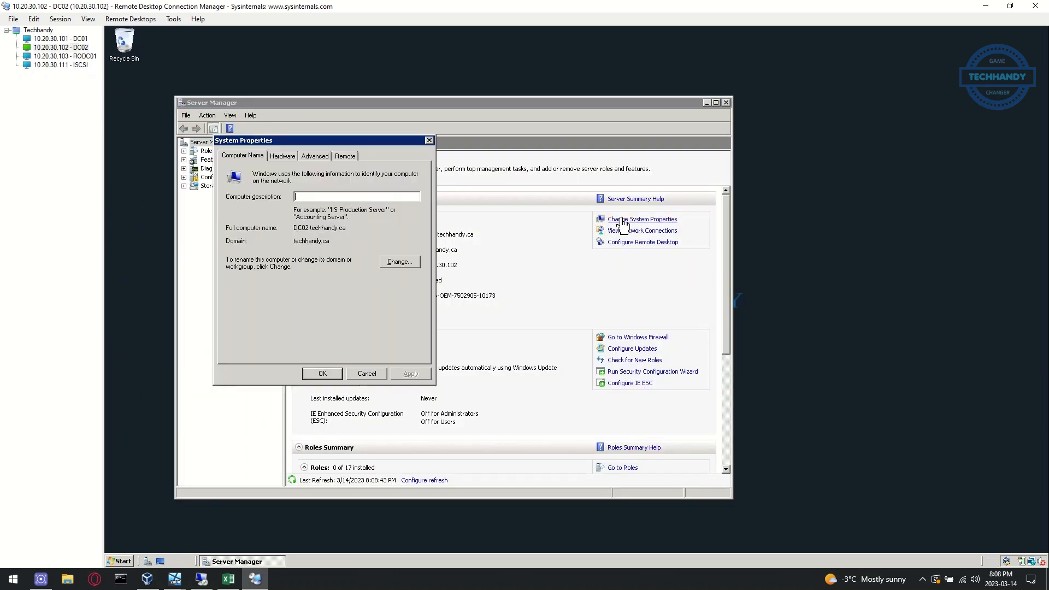
pyautogui.click(397, 263)
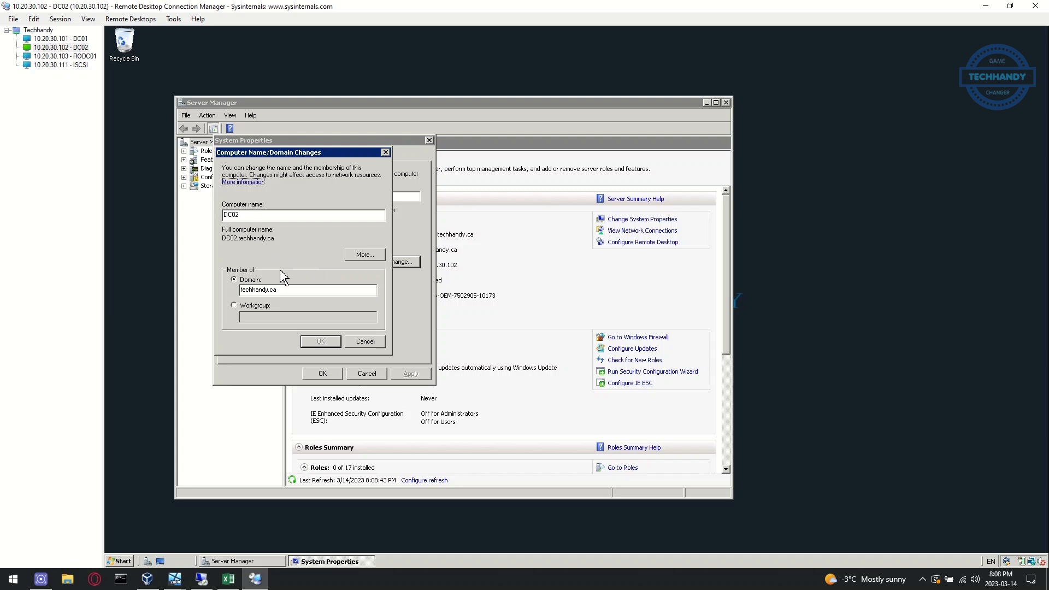
pyautogui.click(251, 306)
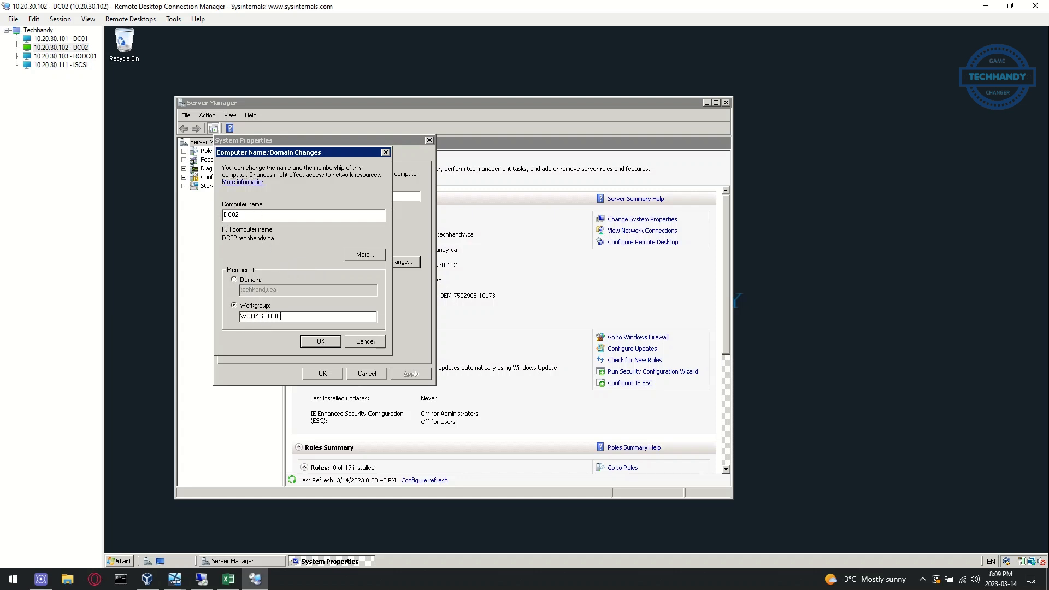
pyautogui.click(327, 342)
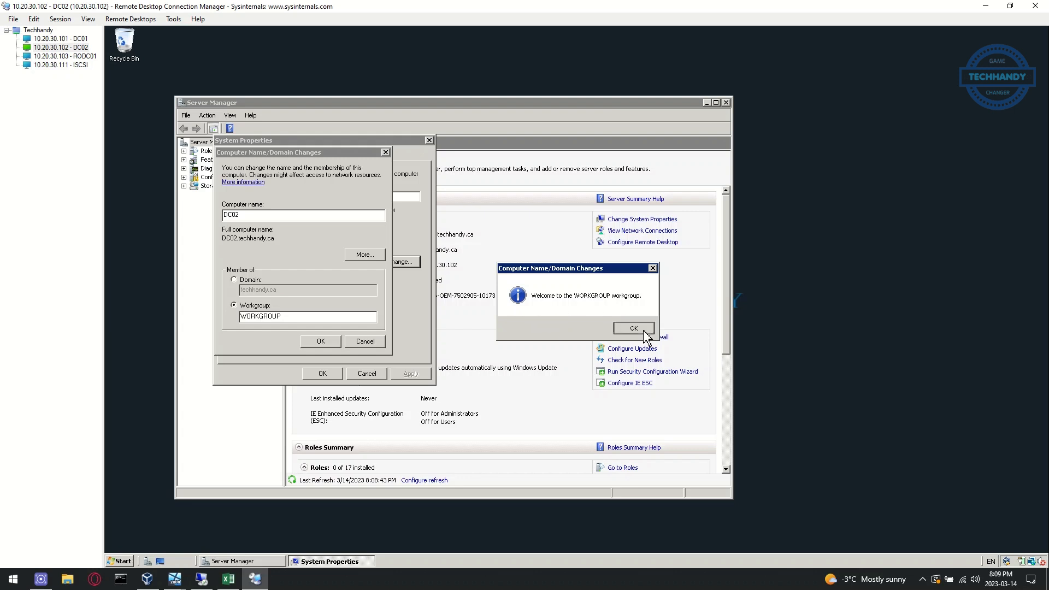
pyautogui.click(630, 330)
pyautogui.click(634, 310)
pyautogui.click(330, 375)
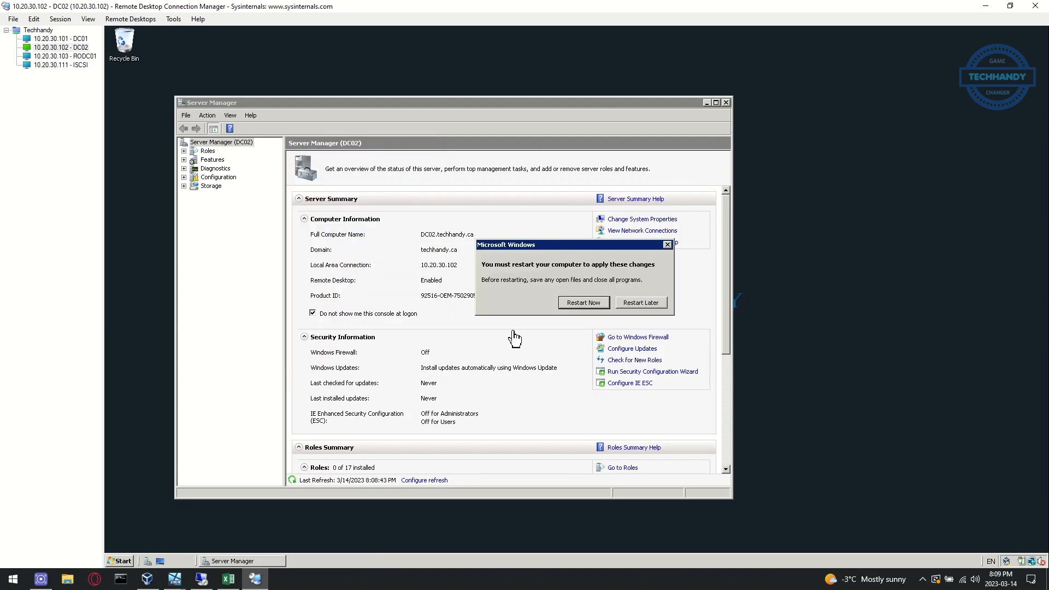
pyautogui.click(640, 302)
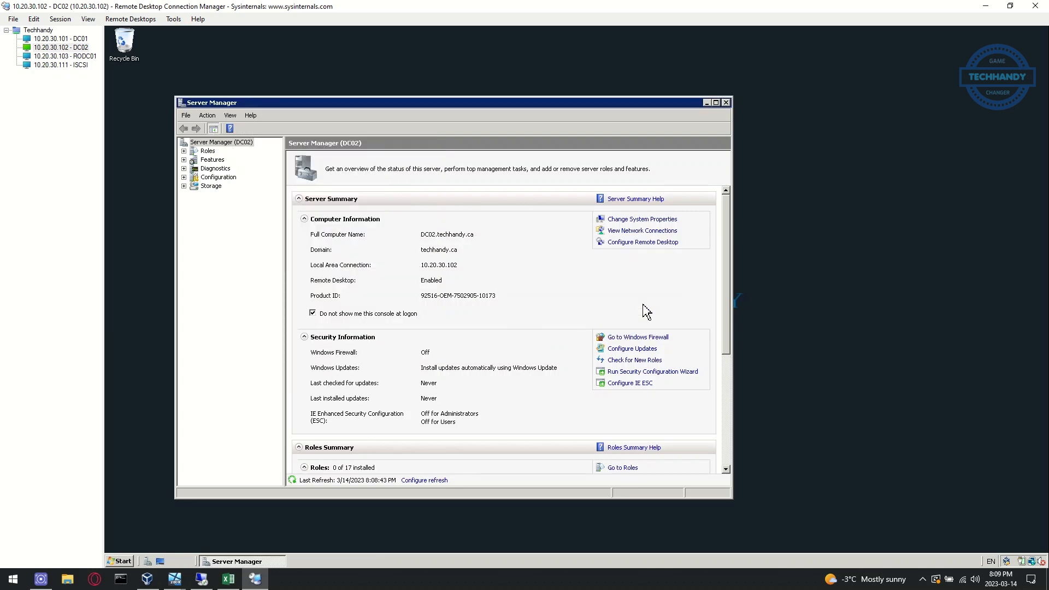
pyautogui.click(726, 103)
# Shut down DC02 from the Start menu, confirming the planned shutdown
pyautogui.click(117, 561)
pyautogui.click(309, 541)
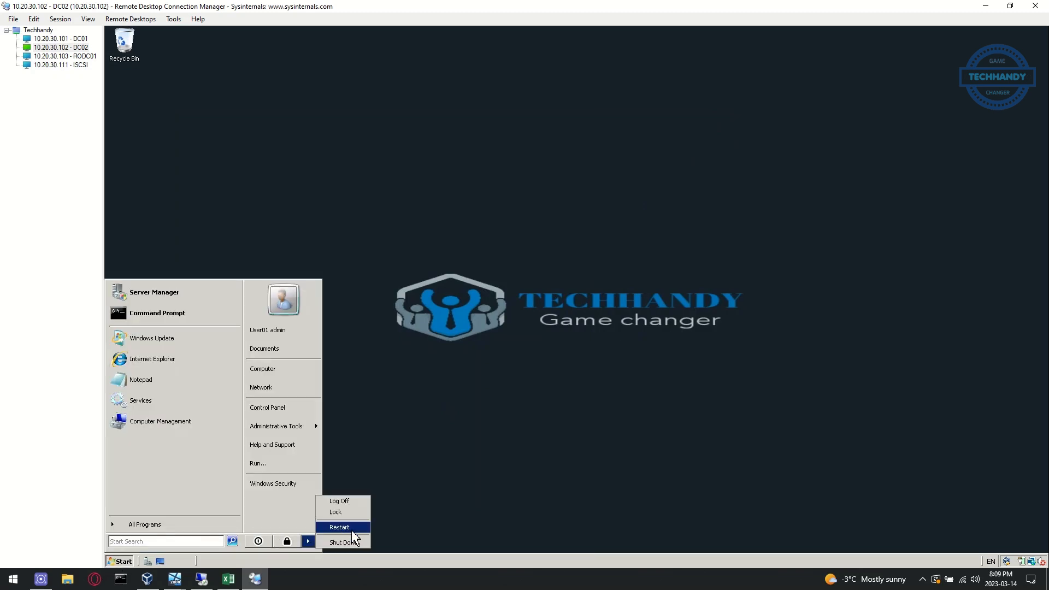
pyautogui.click(356, 541)
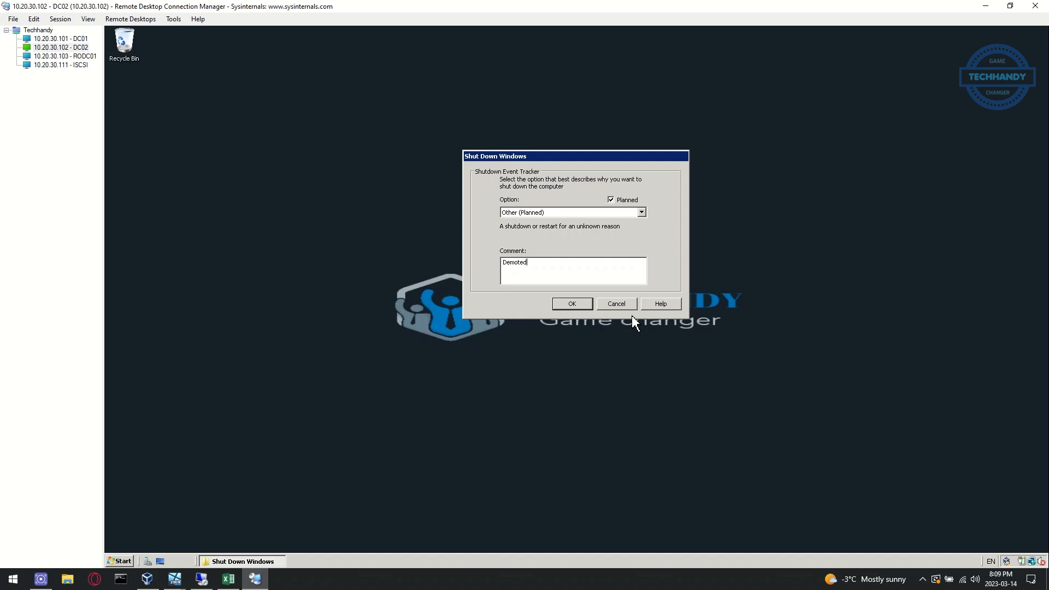
pyautogui.click(576, 303)
pyautogui.click(616, 333)
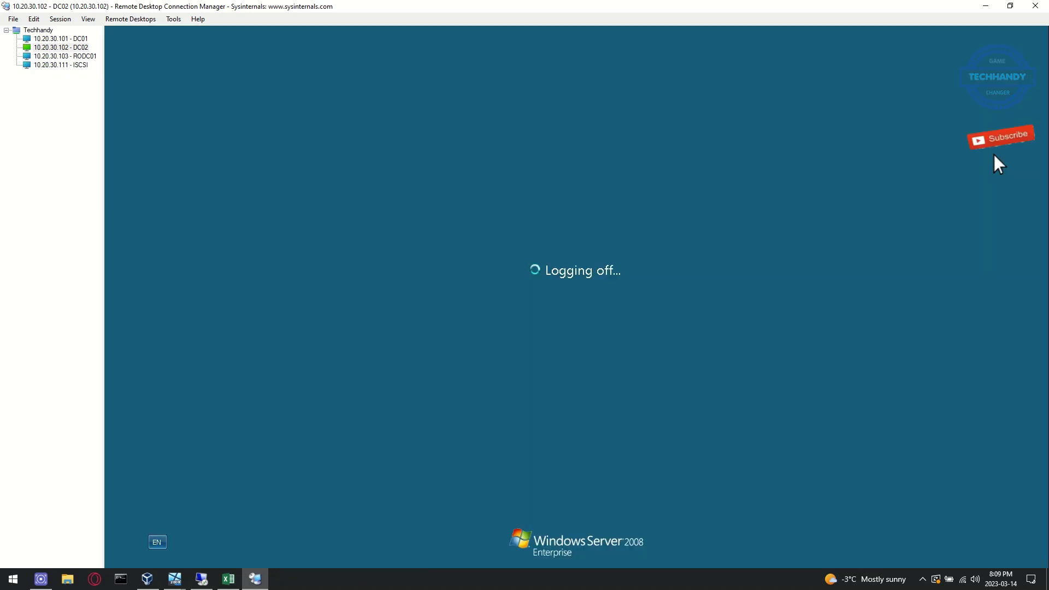
# Colour the 'Remove server from domain and shutdown' DC02 line red, then return to RDCMan
pyautogui.click(241, 582)
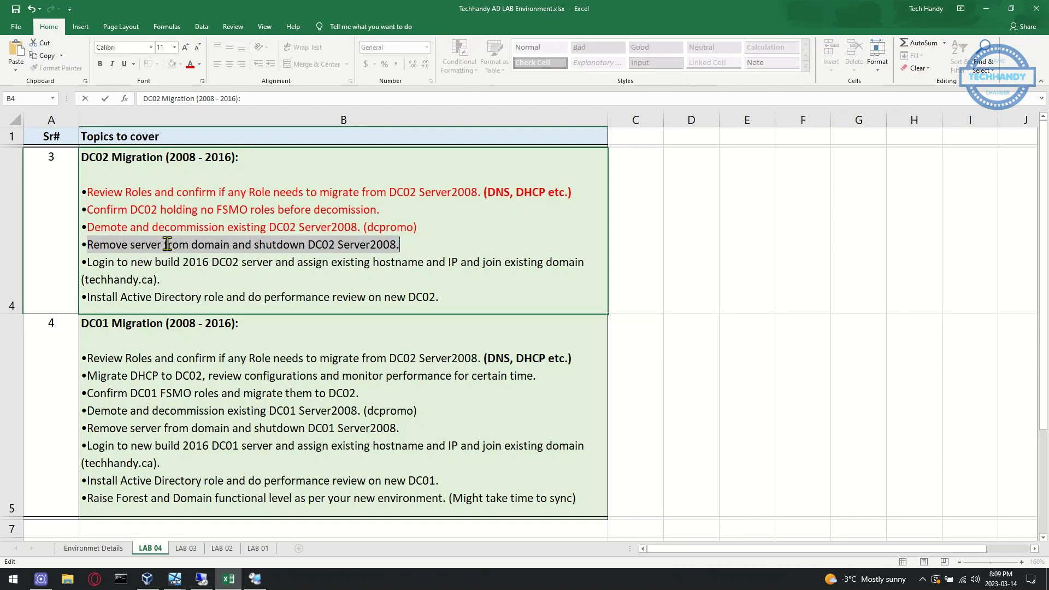
pyautogui.click(191, 65)
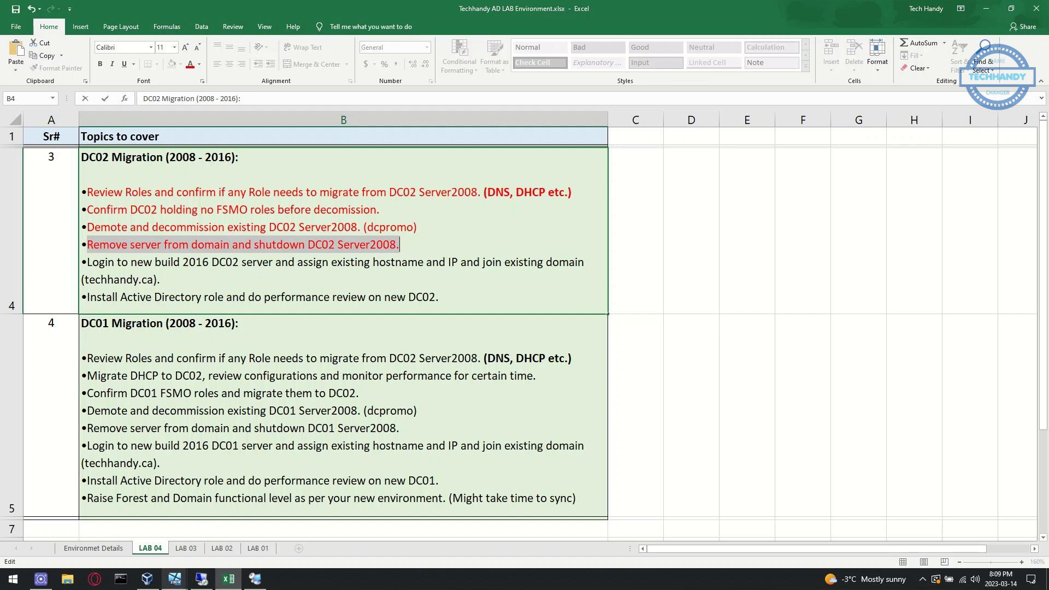
pyautogui.click(225, 583)
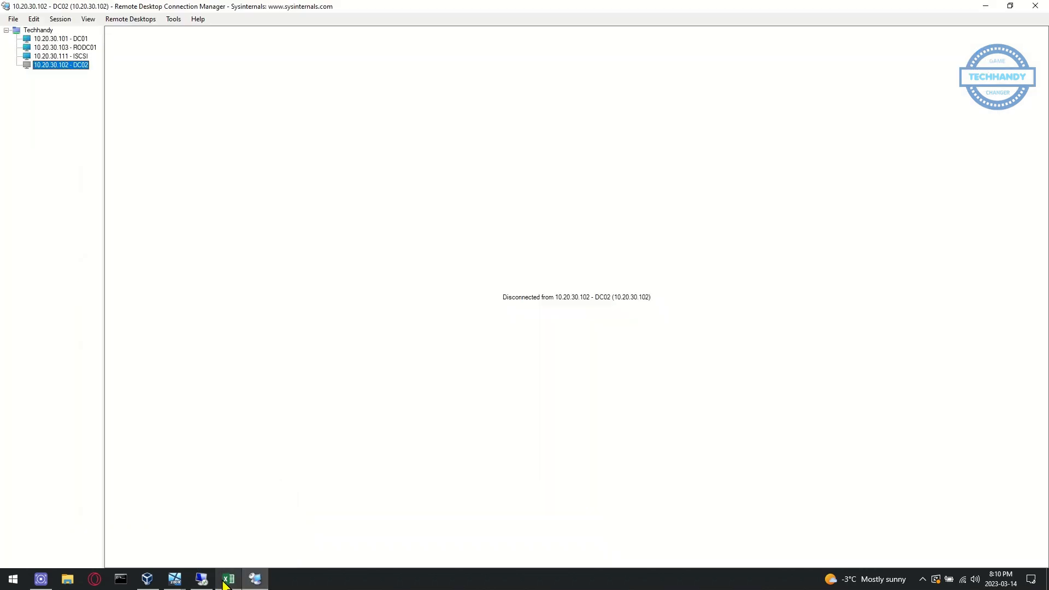
# On DC01, delete the DC02 computer account in Active Directory Users and Computers
pyautogui.click(82, 39)
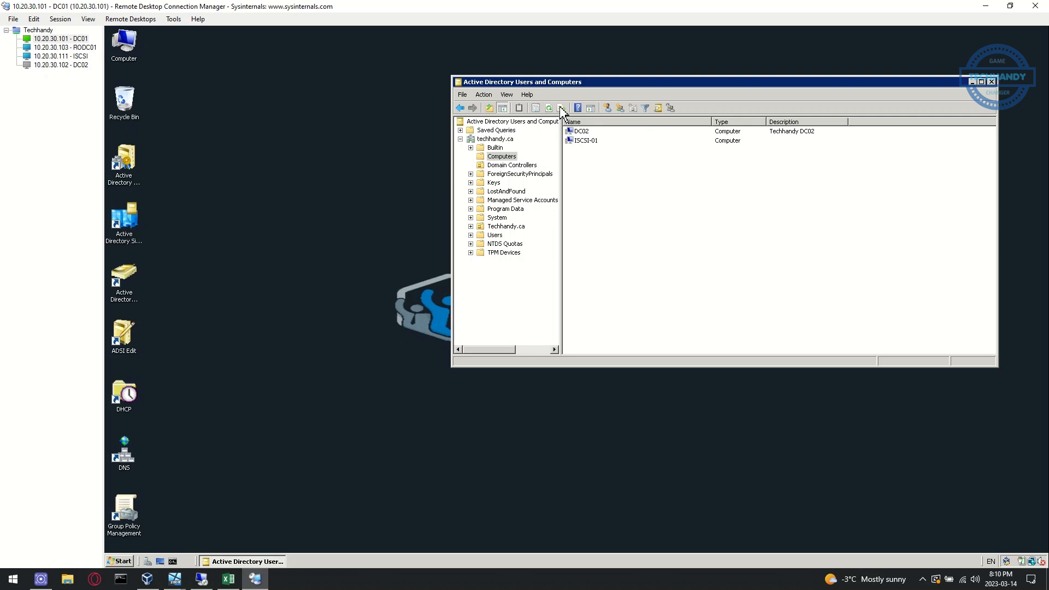
pyautogui.rightClick(602, 131)
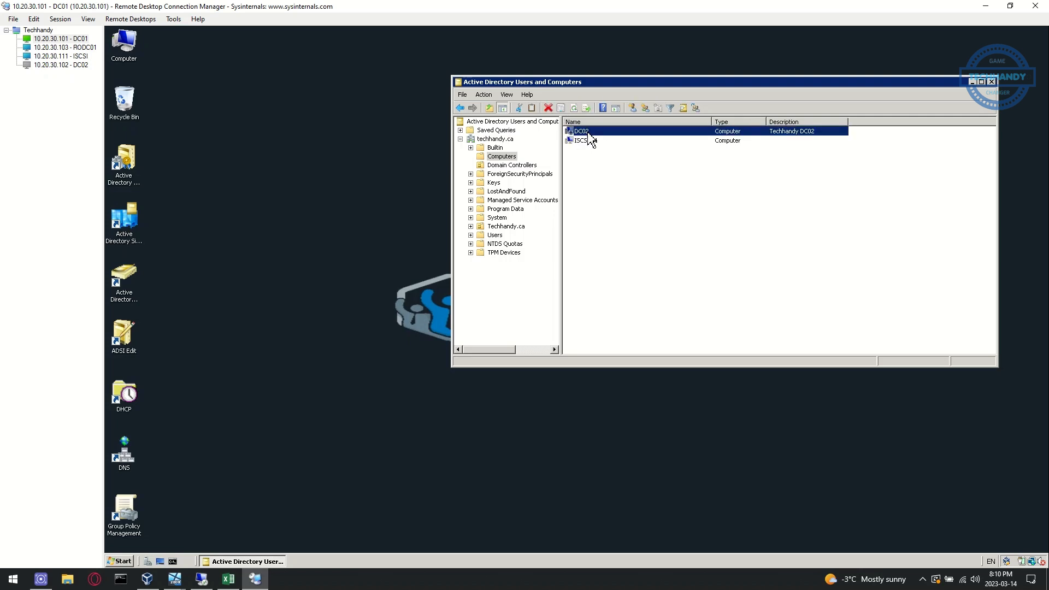
pyautogui.click(628, 219)
pyautogui.click(623, 331)
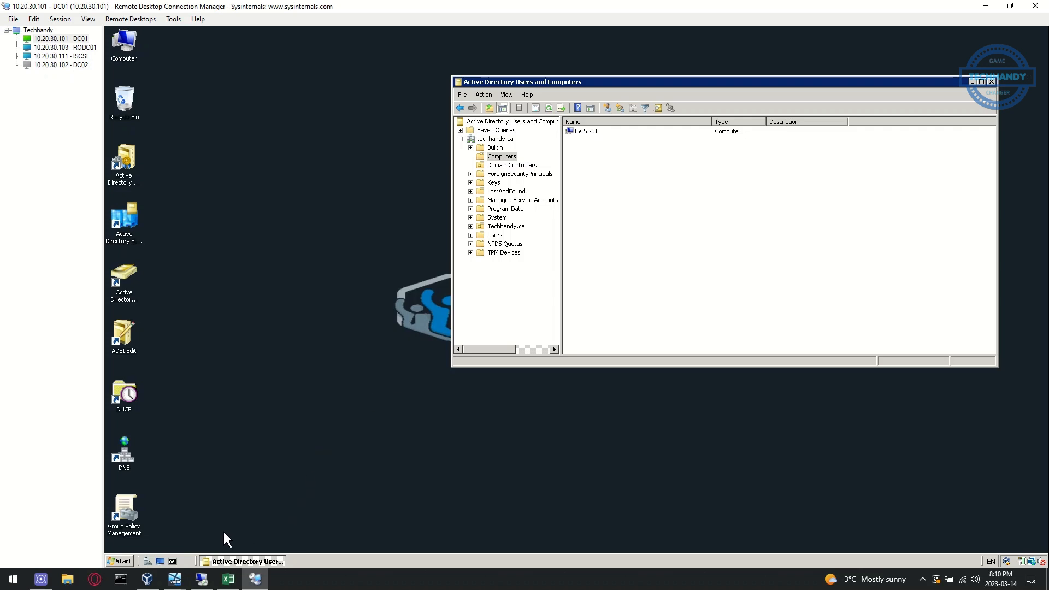
# Delete the DC02 server entry from its site in Active Directory Sites and Services
pyautogui.doubleClick(127, 294)
pyautogui.click(611, 314)
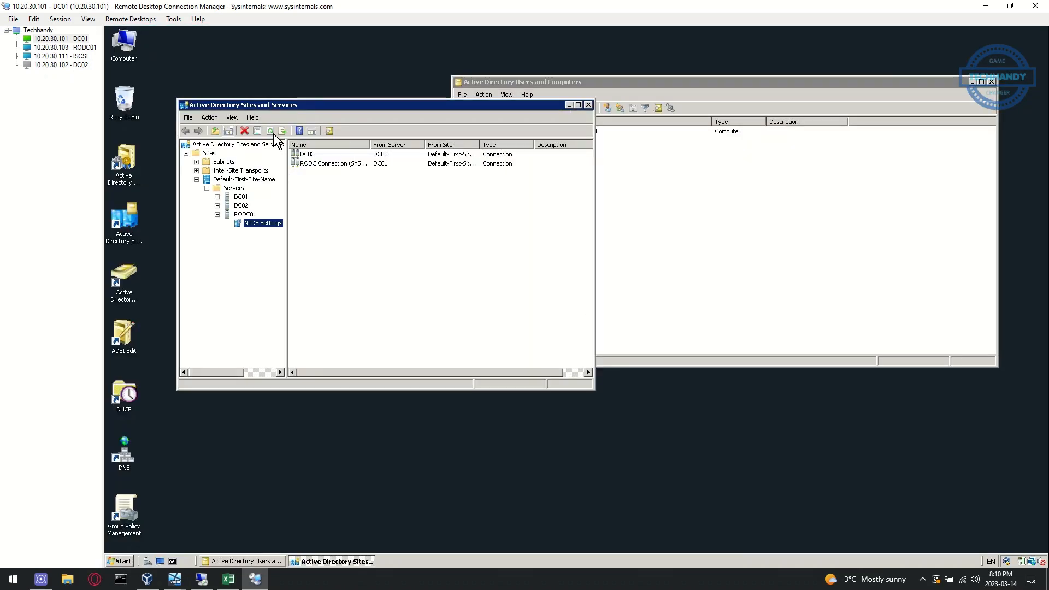
pyautogui.click(239, 206)
pyautogui.rightClick(242, 209)
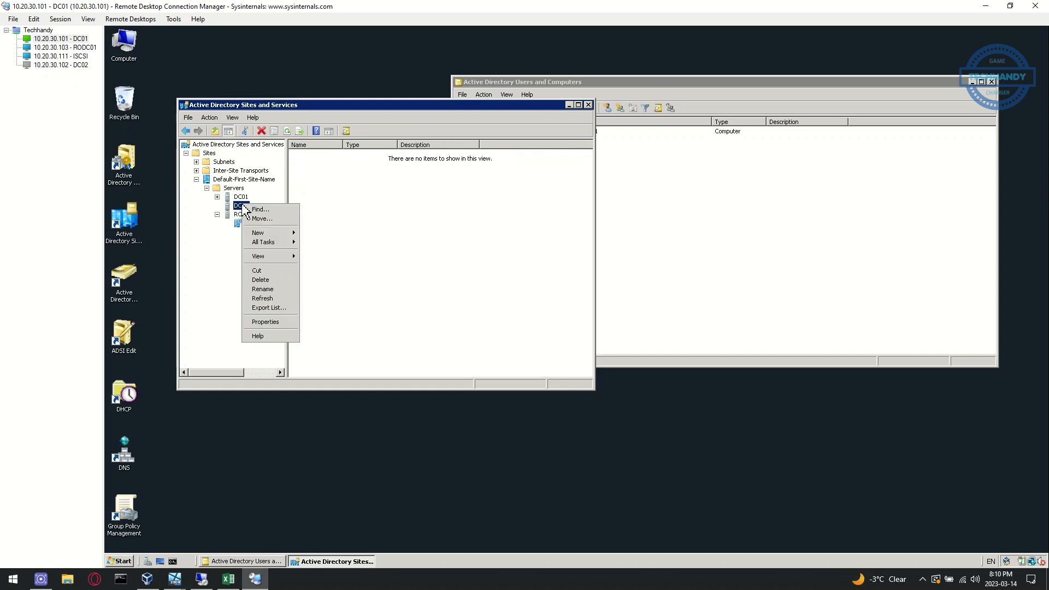
pyautogui.click(277, 285)
pyautogui.click(611, 329)
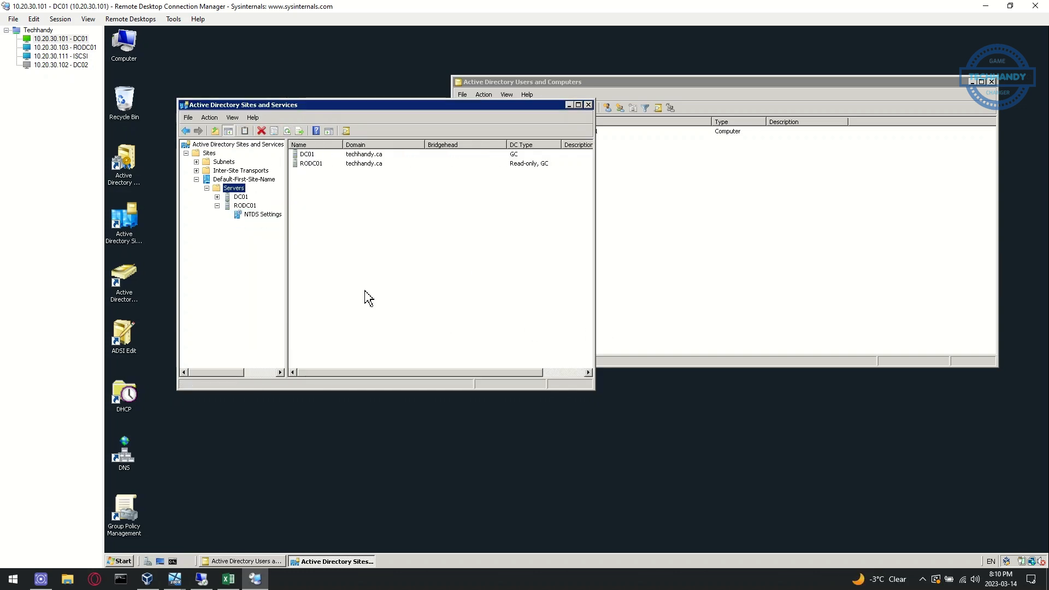
# Review the techhandy.ca forward lookup zone records in DNS Manager, then close it
pyautogui.doubleClick(130, 467)
pyautogui.click(626, 317)
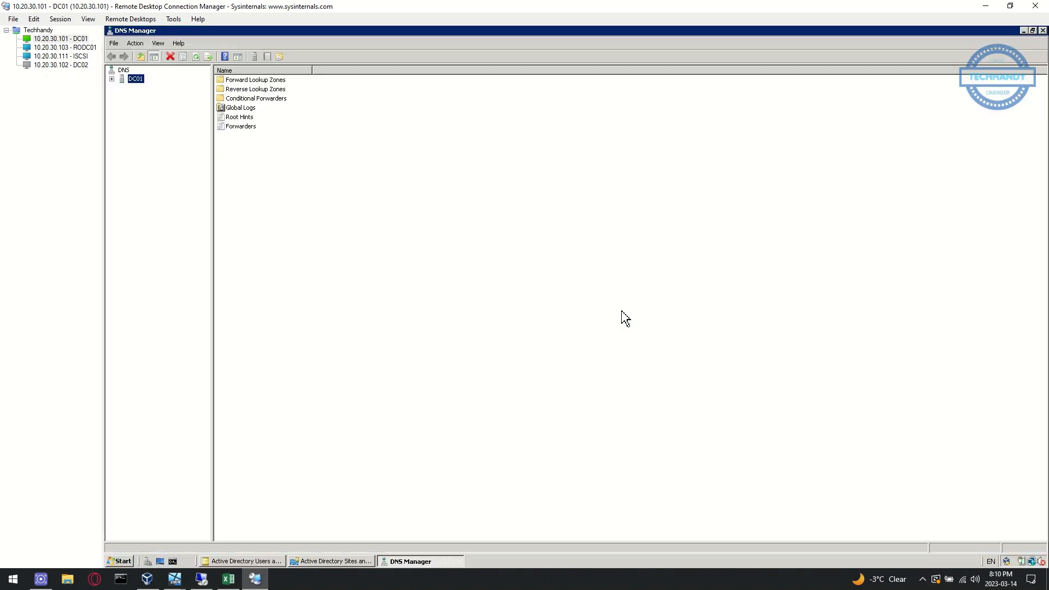
pyautogui.click(112, 79)
pyautogui.doubleClick(131, 88)
pyautogui.click(175, 108)
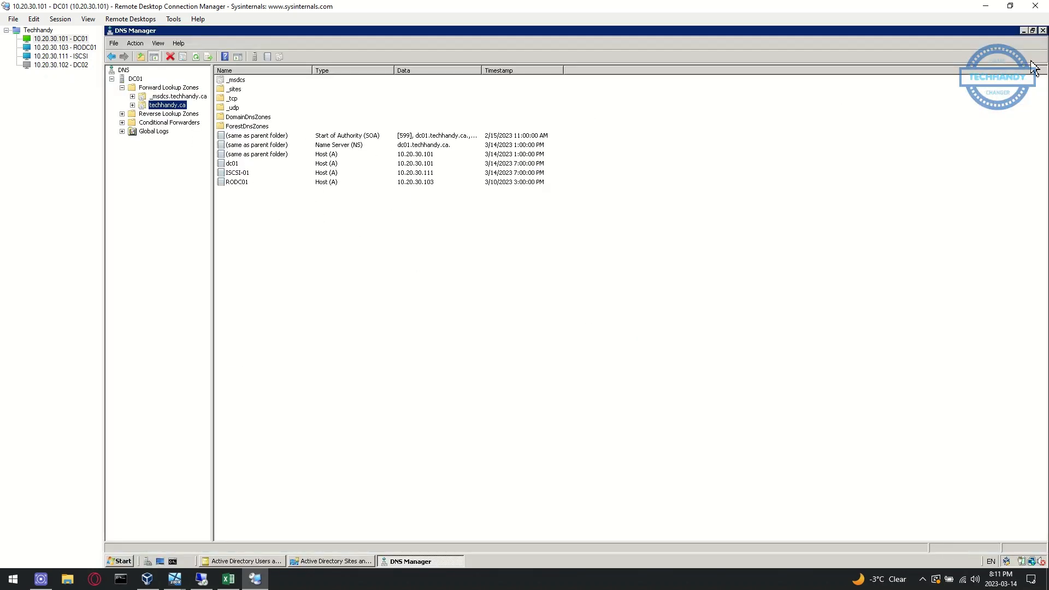
pyautogui.click(1043, 30)
# Power on the SRV-2016-02 virtual machine in VMware Workstation and sign in
pyautogui.moveTo(201, 584)
pyautogui.click(213, 535)
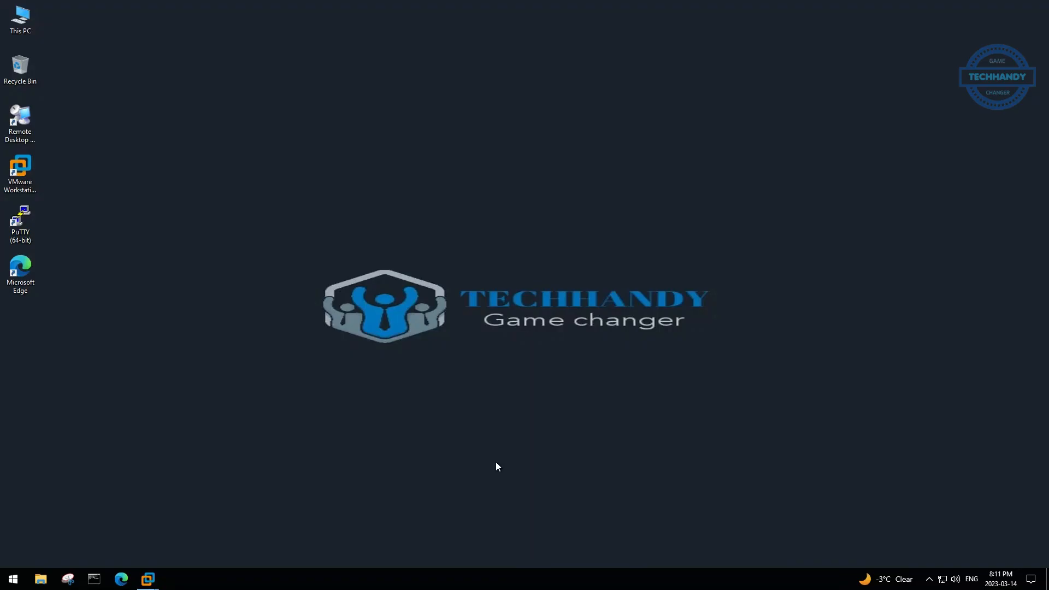
pyautogui.moveTo(628, 16)
pyautogui.moveTo(148, 579)
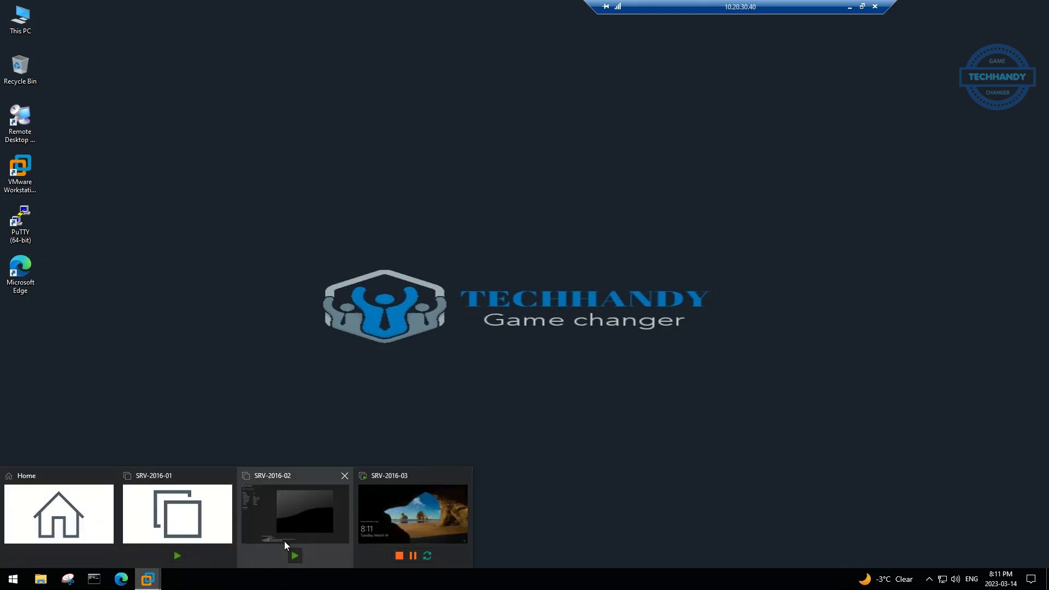
pyautogui.click(388, 516)
pyautogui.click(278, 44)
pyautogui.click(145, 270)
pyautogui.click(232, 85)
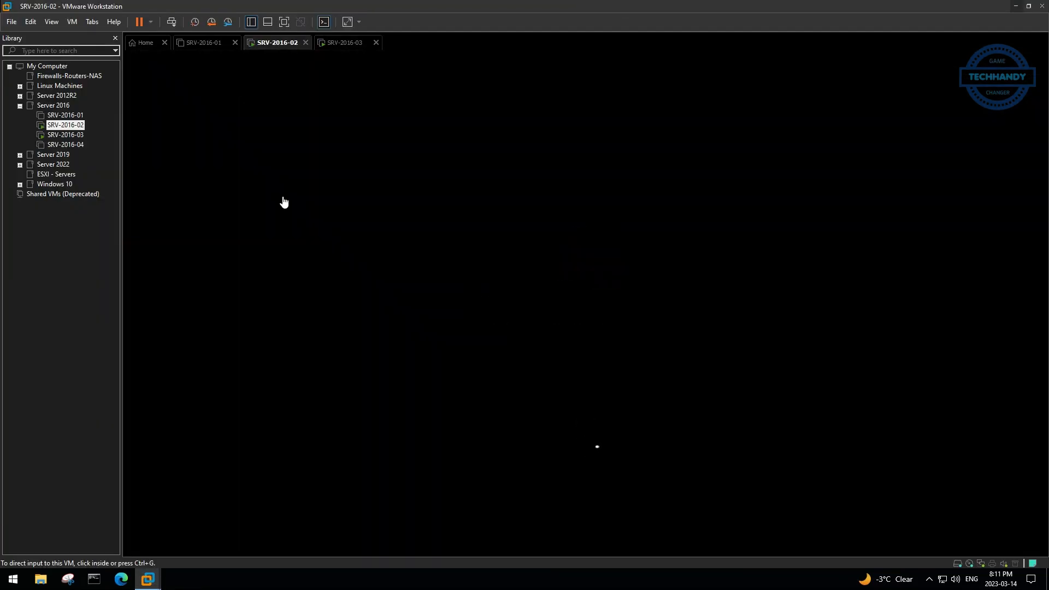
pyautogui.press('Return')
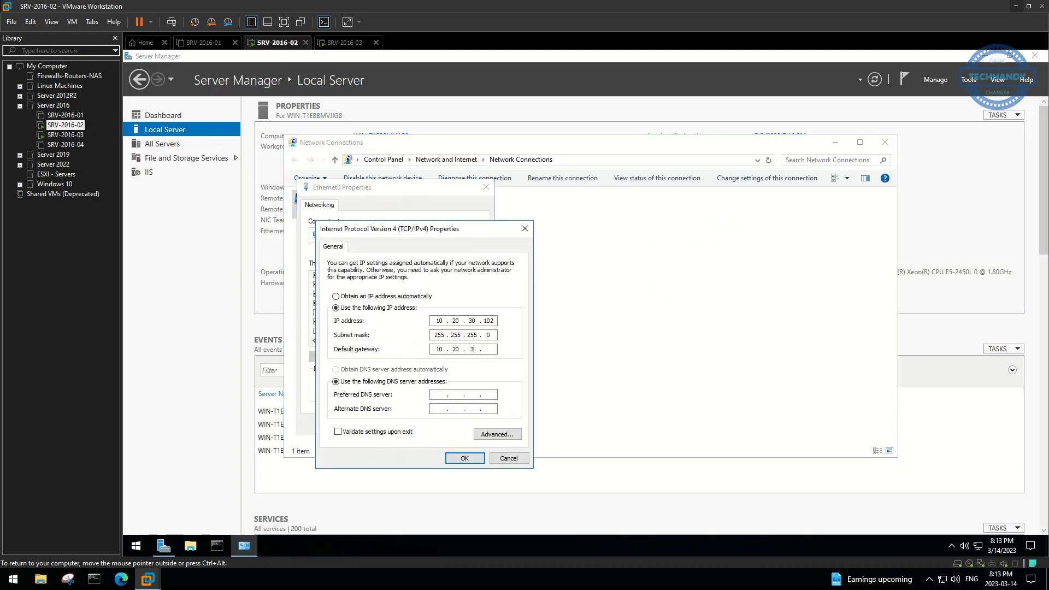
# Give the server a static IPv4 address and preferred DNS server in the adapter properties
pyautogui.write('0.1')
pyautogui.press('Tab')
pyautogui.press('Tab')
pyautogui.write('10.2')
pyautogui.click(464, 458)
pyautogui.click(441, 430)
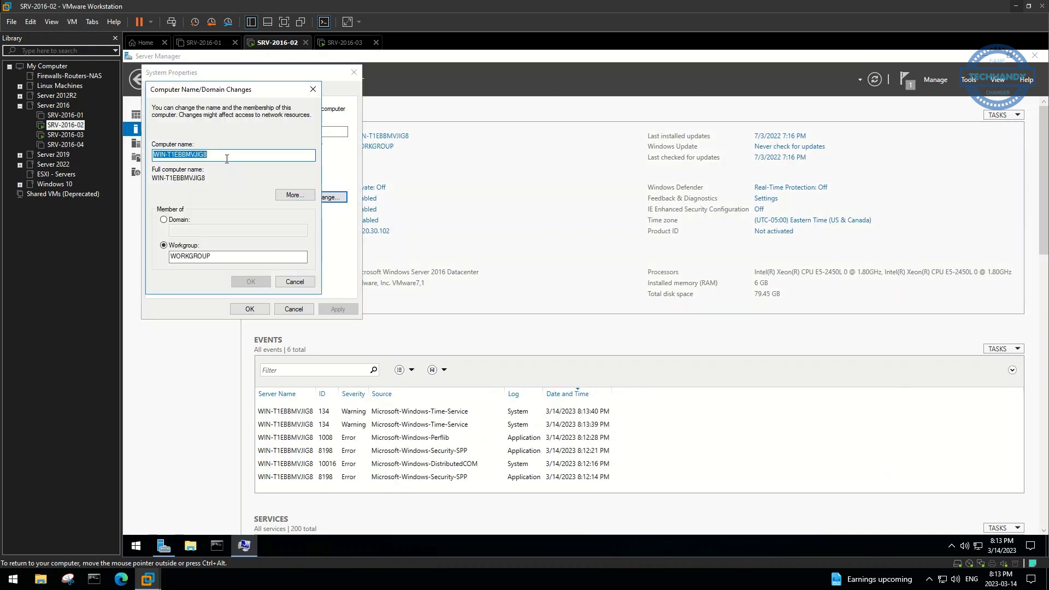
# Rename the server to DC02, restart, and join techhandy.ca using techhandy\administrator
pyautogui.write('DC02')
pyautogui.click(250, 282)
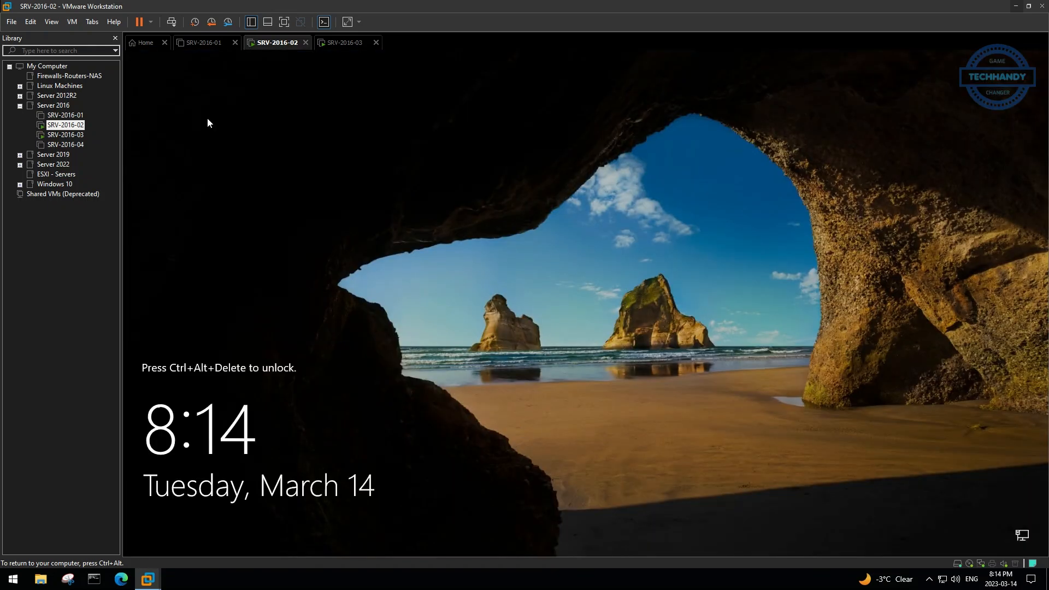
pyautogui.press('ctrl+alt+Insert')
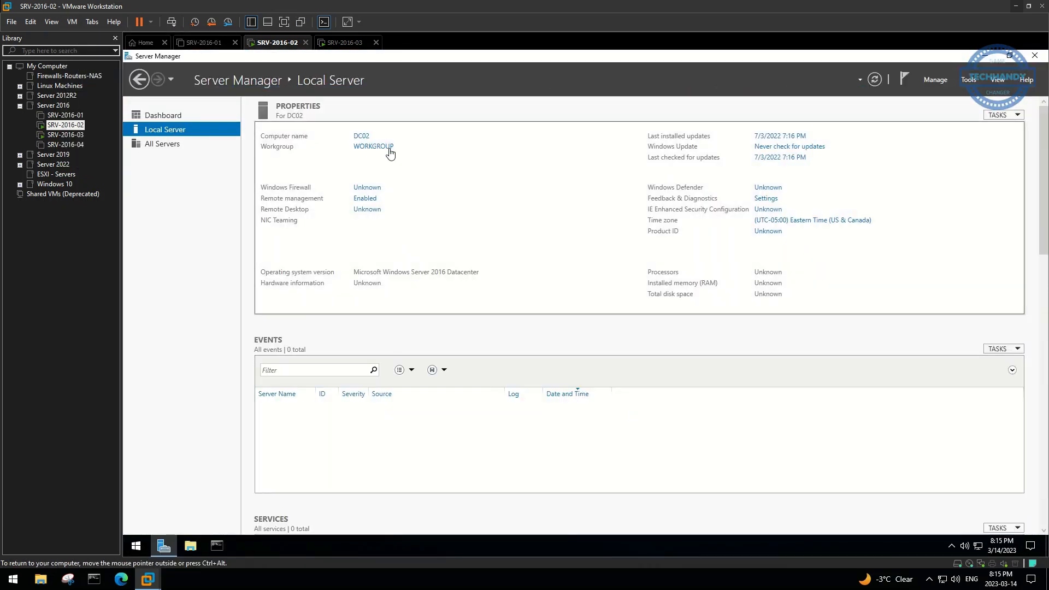
pyautogui.click(390, 149)
pyautogui.write('techhandy.ca')
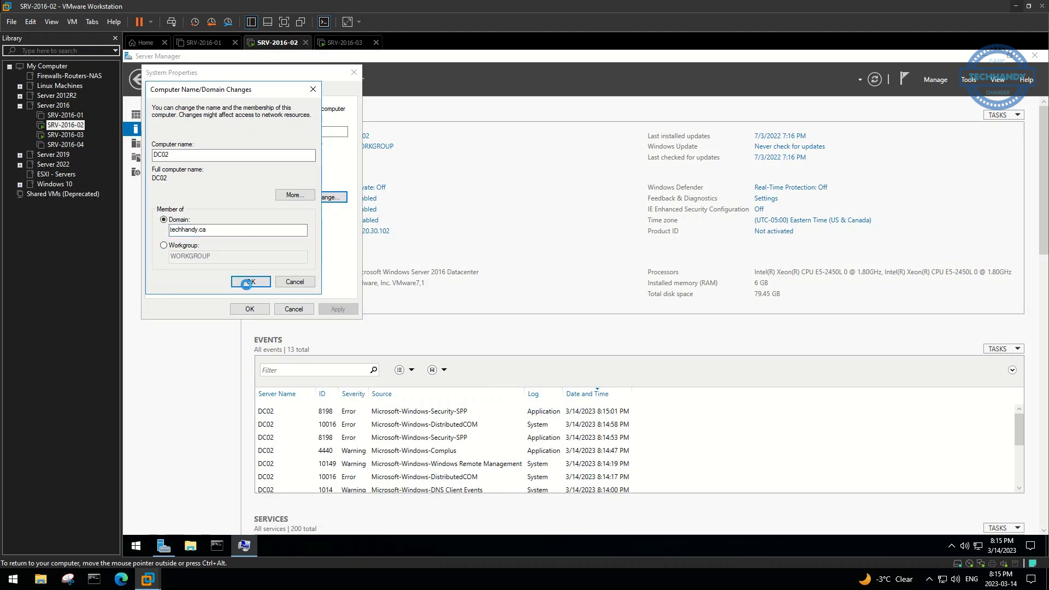
pyautogui.click(246, 284)
pyautogui.write('techhandy\\administrator')
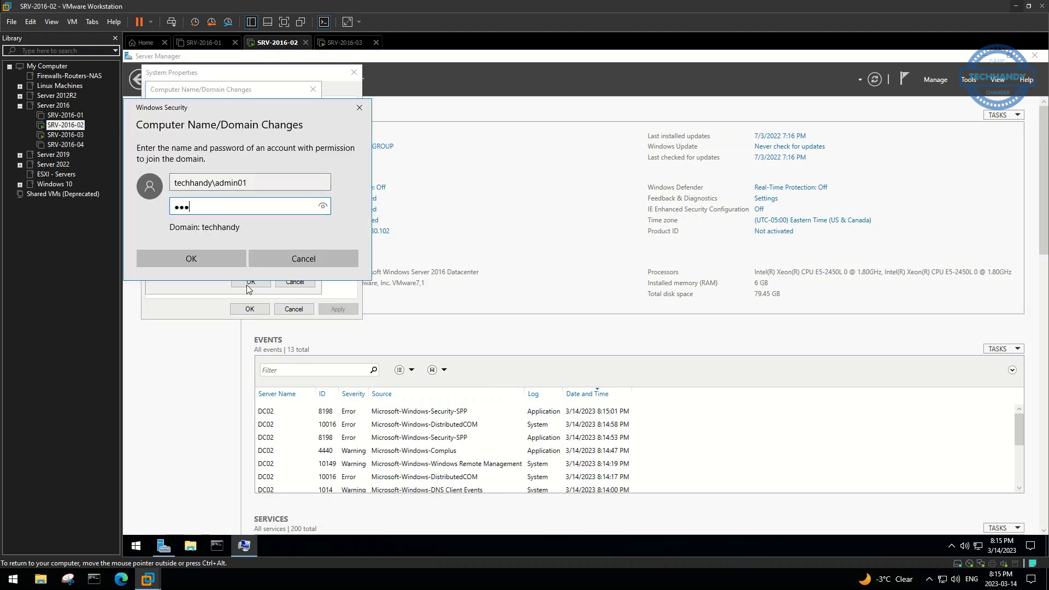
pyautogui.press('Return')
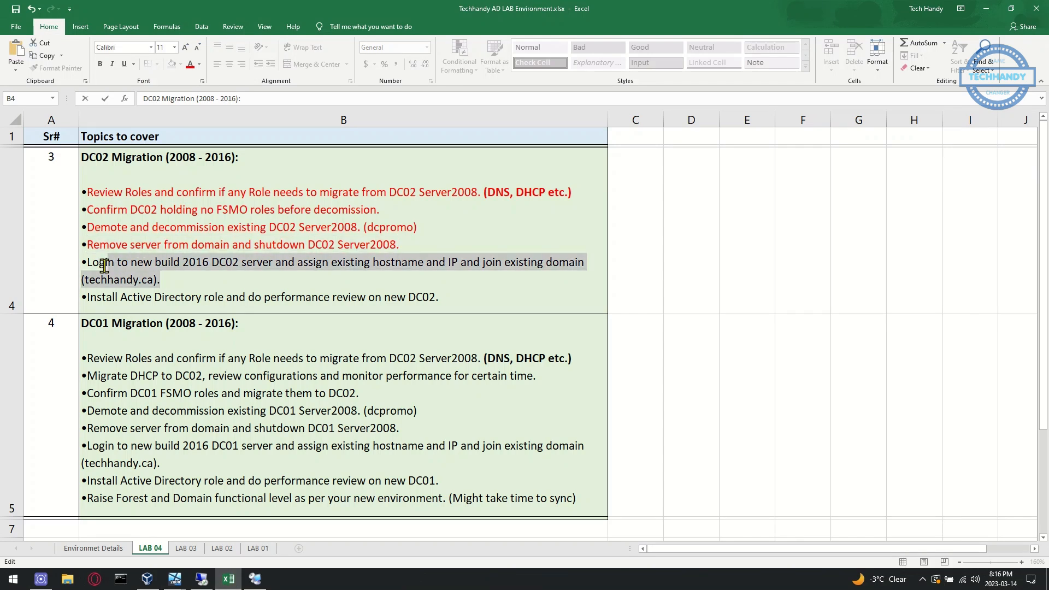
pyautogui.moveTo(104, 266); pyautogui.dragTo(86, 265)
# Colour the 'Login to new build 2016 DC02' bullet red and select the Install Active Directory bullet
pyautogui.click(122, 250)
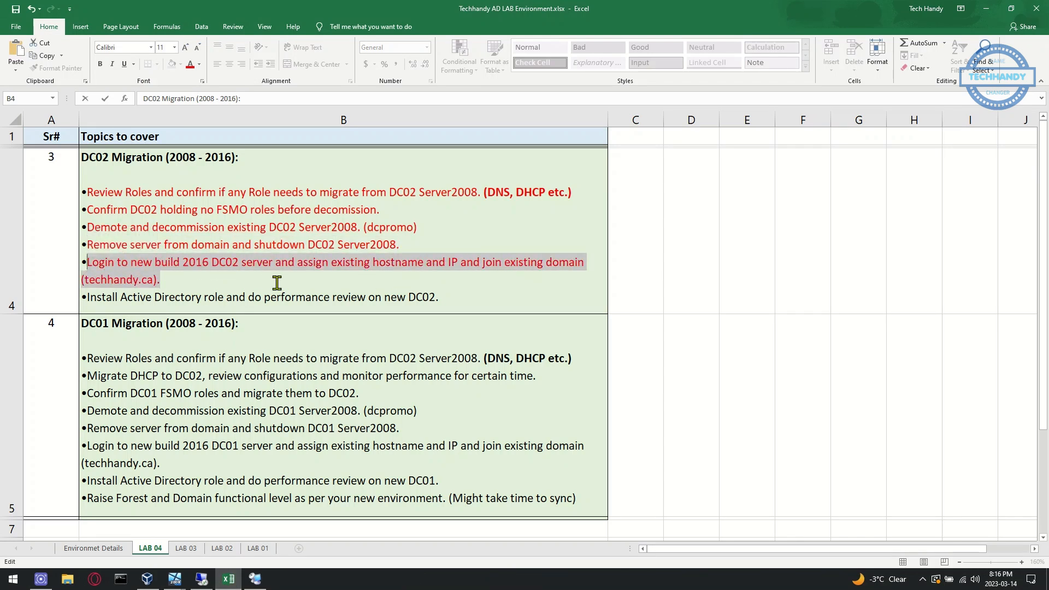
pyautogui.click(133, 298)
pyautogui.moveTo(85, 298); pyautogui.dragTo(440, 297)
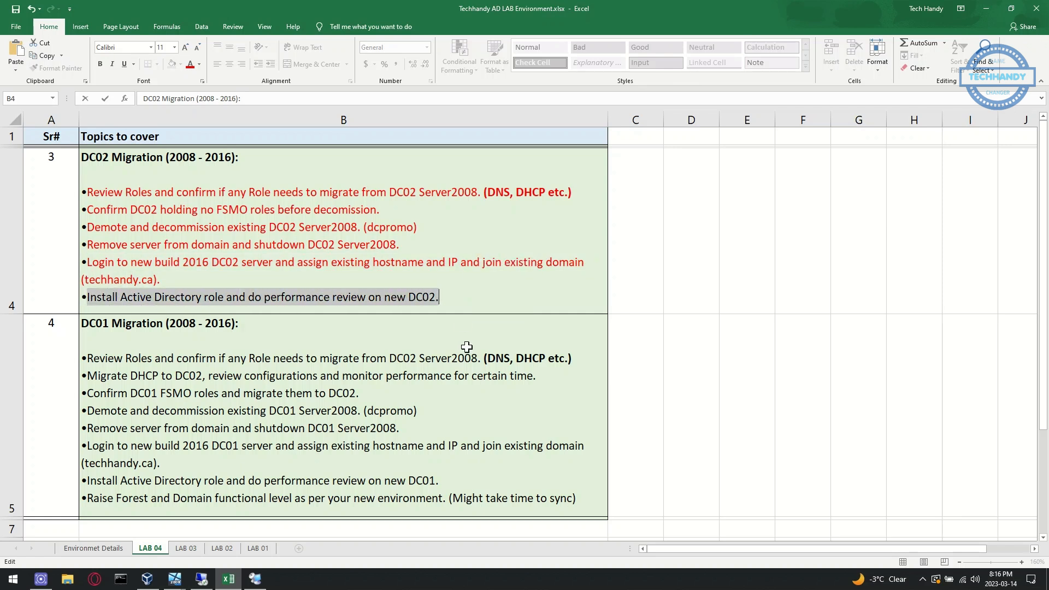
pyautogui.click(414, 397)
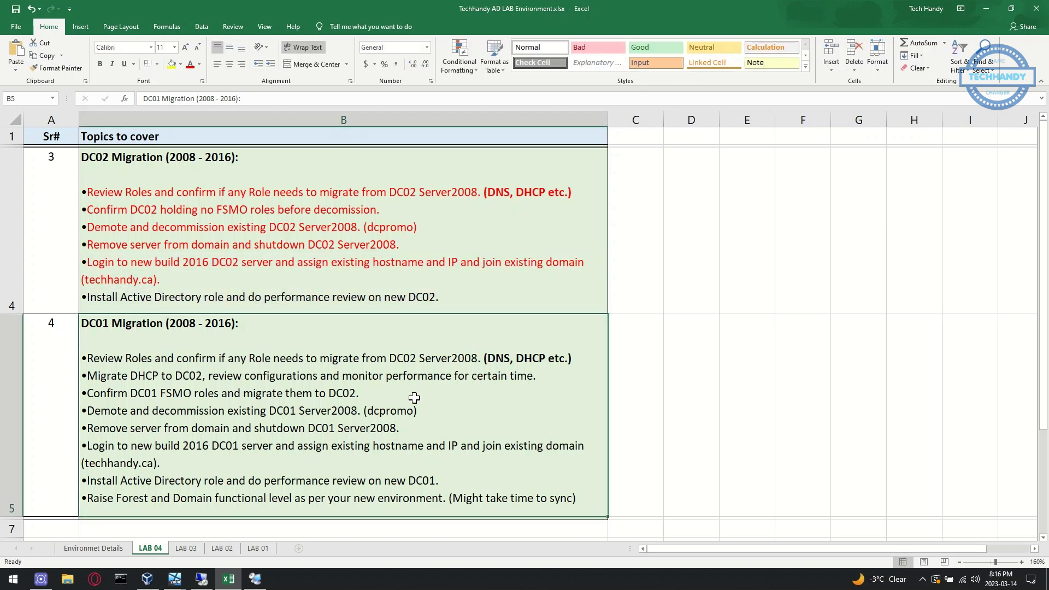
# Return to RDCMan's Users and Computers window and unlock DC02 for sign-in
pyautogui.click(254, 580)
pyautogui.click(745, 251)
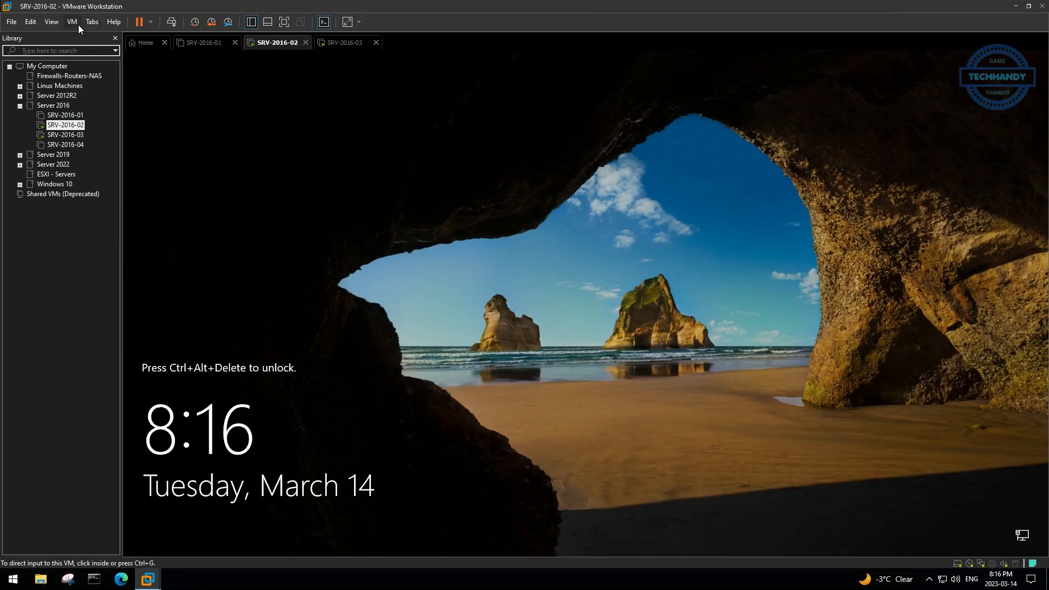
pyautogui.press('ctrl+alt+Insert')
# Sign into the new DC02 as a techhandy domain admin, retrying after a wrong password
pyautogui.click(183, 527)
pyautogui.write('techha')
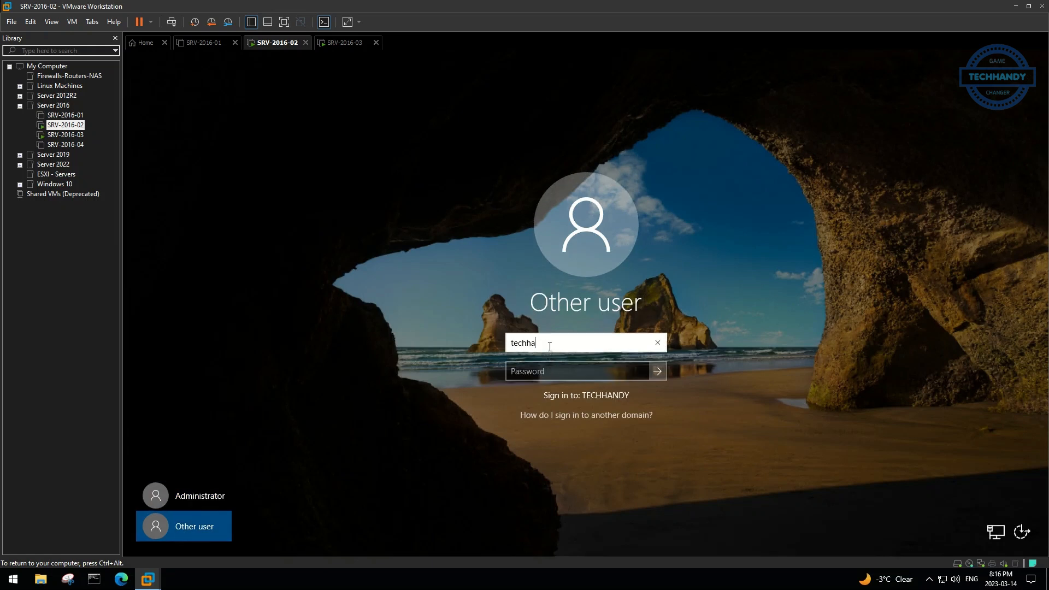
pyautogui.write('ndy\\admin01')
pyautogui.press('Tab')
pyautogui.write('****')
pyautogui.press('Return')
pyautogui.press('Return')
pyautogui.write('****')
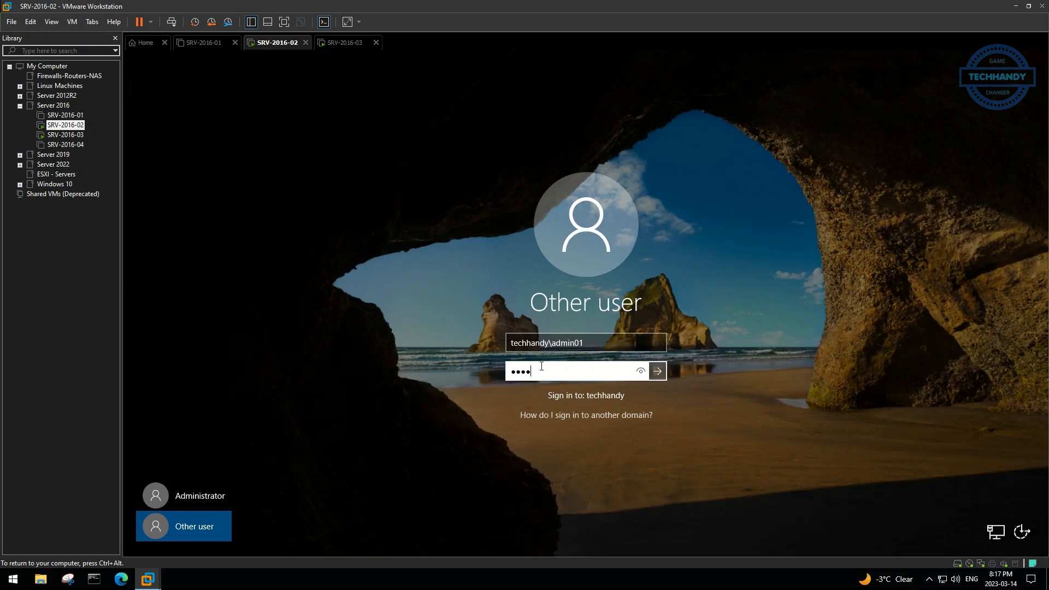
pyautogui.write('****')
pyautogui.press('Return')
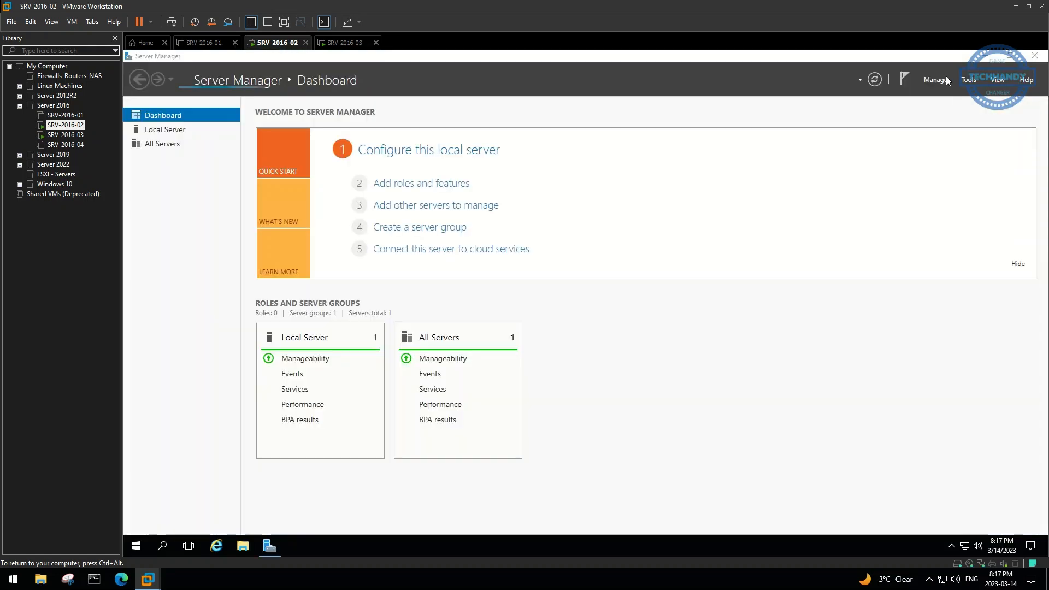
# In Add Roles and Features, select Active Directory Domain Services and DNS Server with their required features
pyautogui.click(947, 81)
pyautogui.click(950, 91)
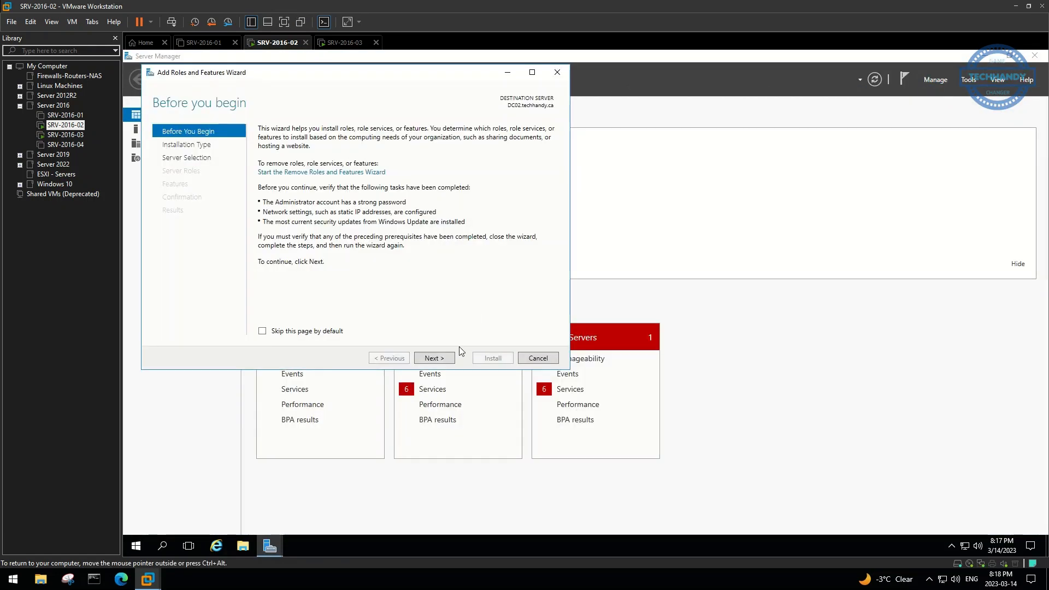
pyautogui.click(441, 358)
pyautogui.click(441, 358)
# Allow automatic restart, install the selected roles, and close the wizard when finished
pyautogui.click(441, 358)
pyautogui.click(281, 171)
pyautogui.click(398, 312)
pyautogui.click(275, 224)
pyautogui.click(393, 309)
pyautogui.click(440, 358)
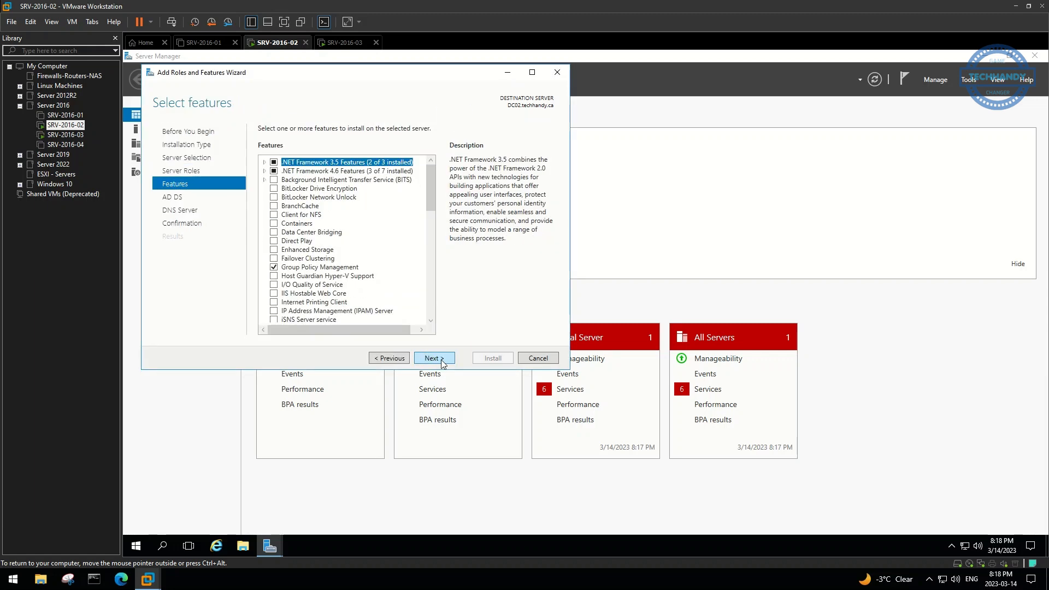
pyautogui.click(440, 358)
pyautogui.click(441, 358)
pyautogui.click(441, 358)
pyautogui.click(262, 141)
pyautogui.click(618, 335)
pyautogui.click(484, 359)
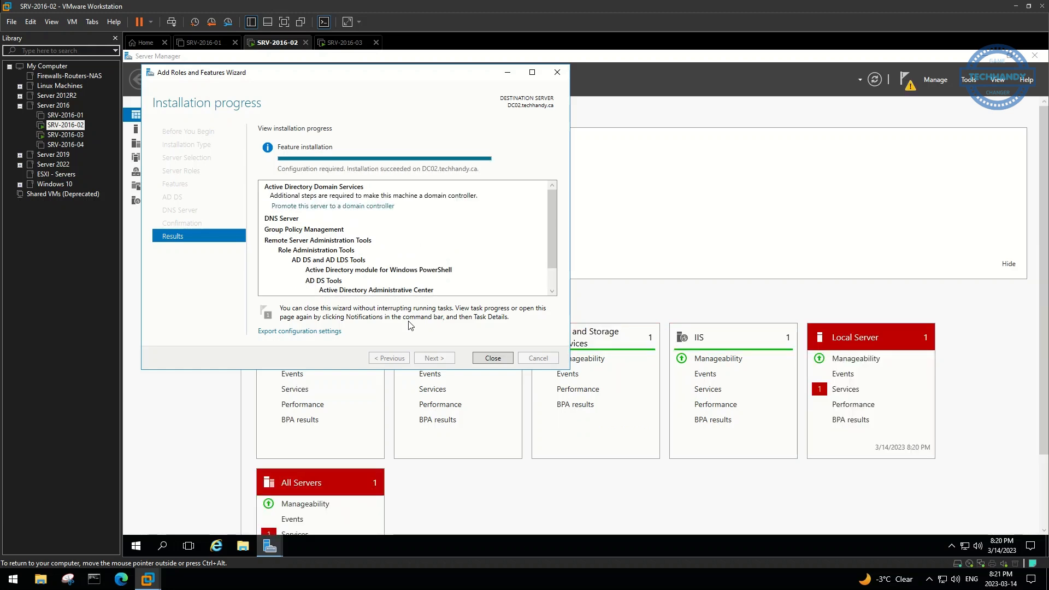
pyautogui.click(494, 358)
# Start promoting DC02 as an additional domain controller for techhandy.ca and set the DSRM password
pyautogui.click(909, 87)
pyautogui.click(860, 148)
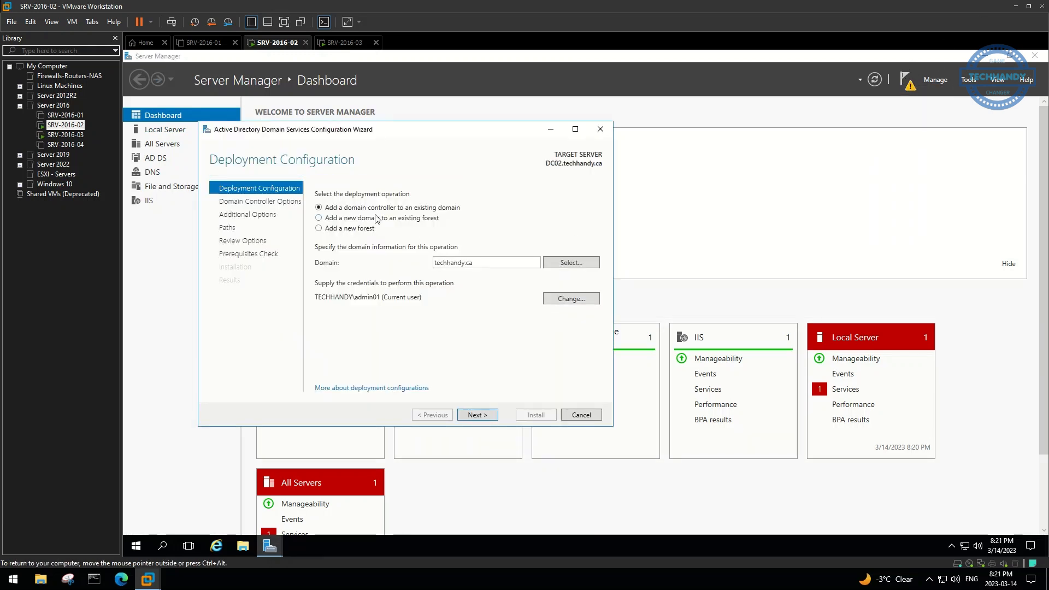
pyautogui.click(486, 414)
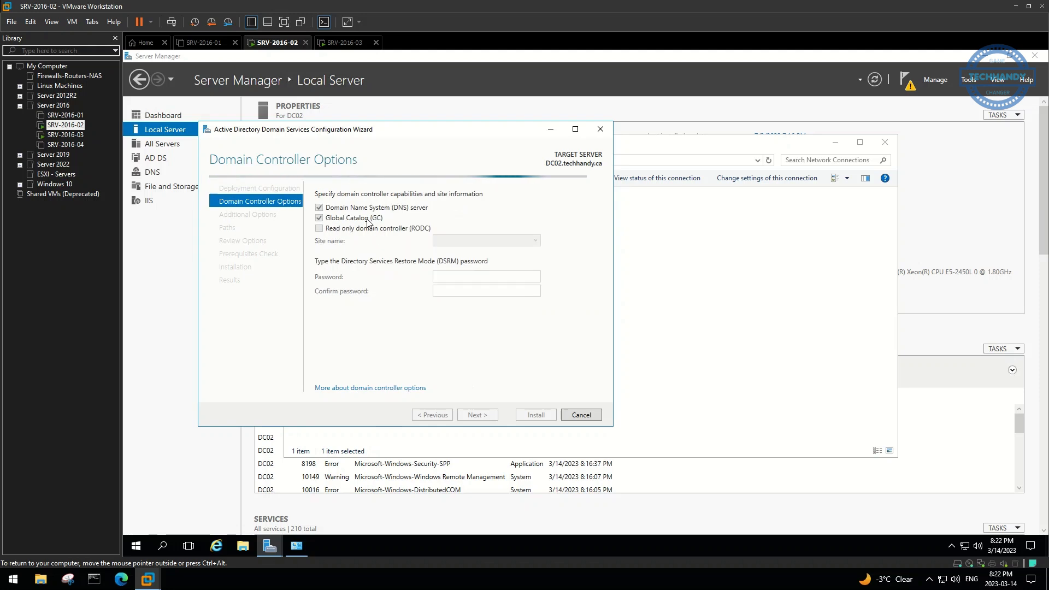
pyautogui.click(463, 279)
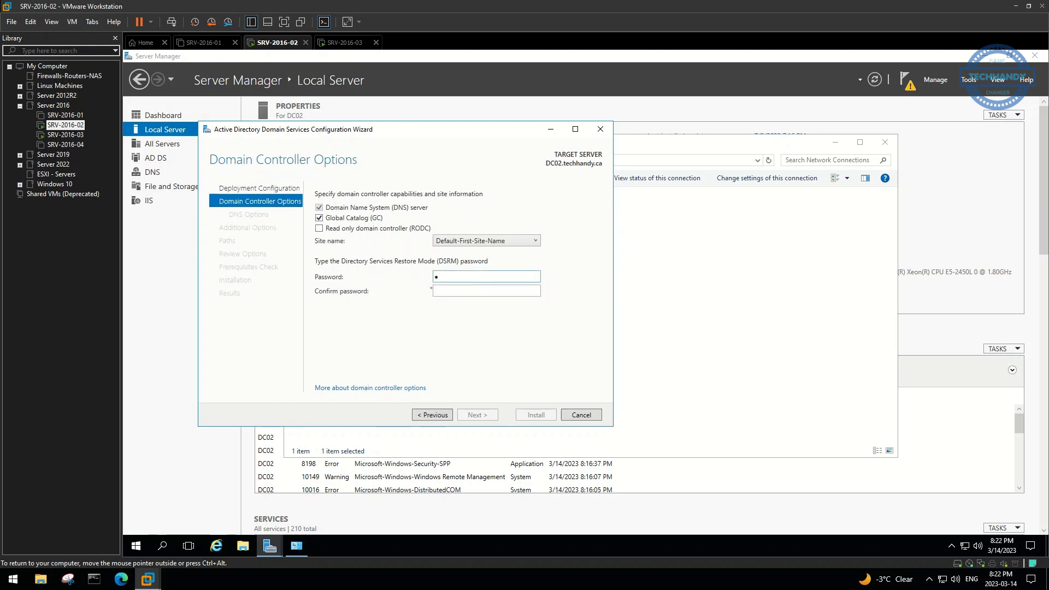
pyautogui.press('Tab')
pyautogui.hotkey('ctrl', 'v')
# Accept default DNS, replication and path options, install the domain controller, and let it reboot
pyautogui.click(483, 416)
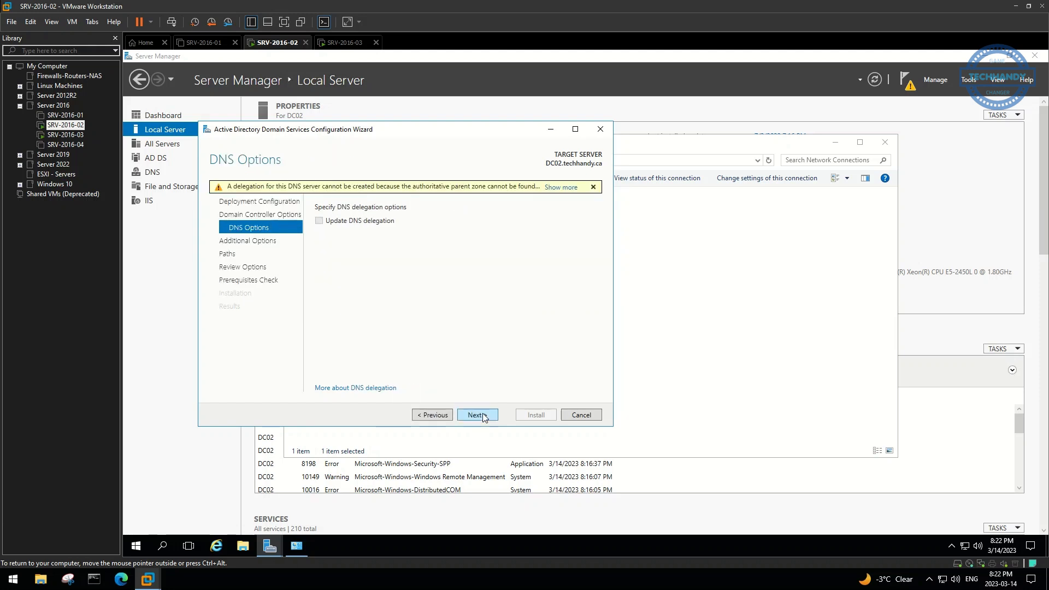
pyautogui.click(483, 416)
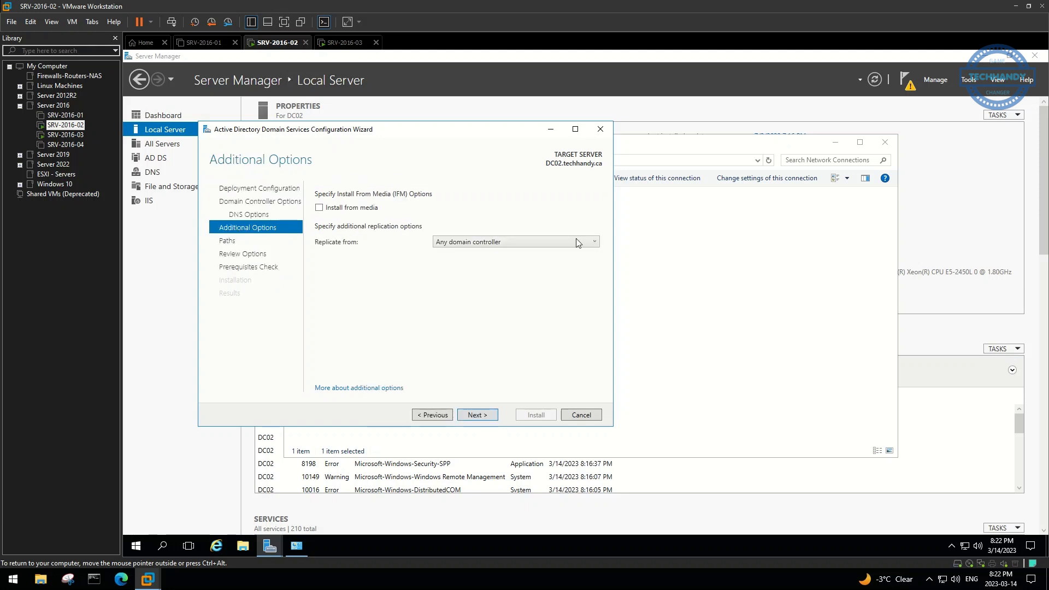
pyautogui.click(483, 416)
pyautogui.click(484, 417)
pyautogui.click(484, 417)
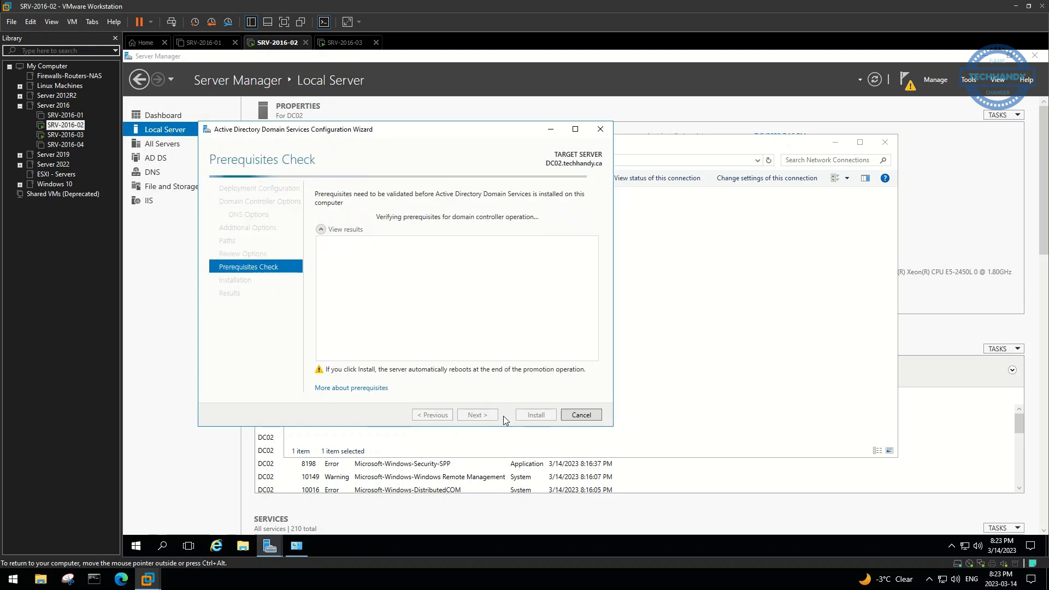
pyautogui.click(528, 416)
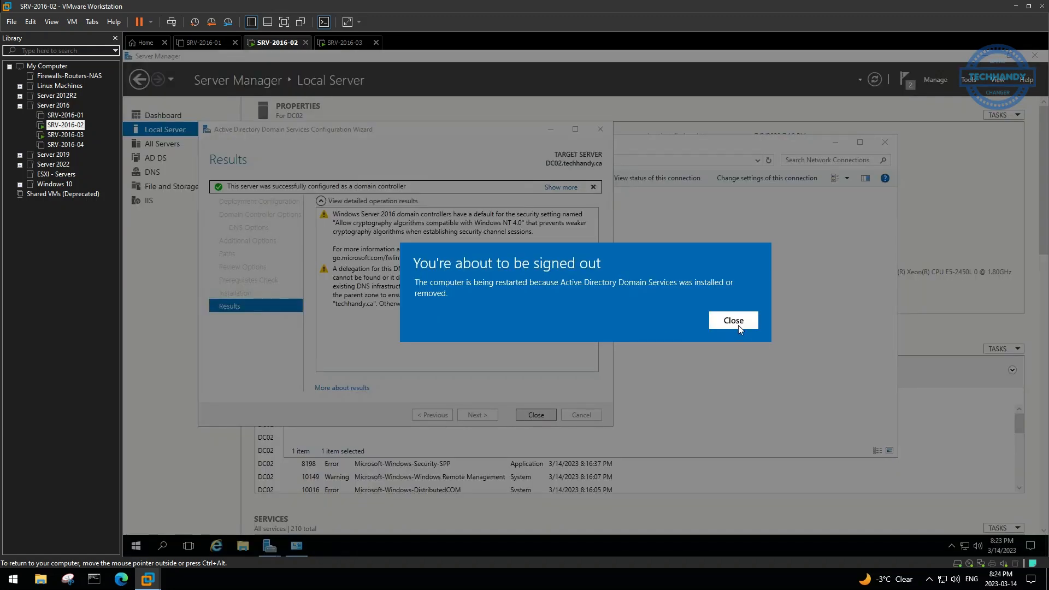
pyautogui.click(733, 320)
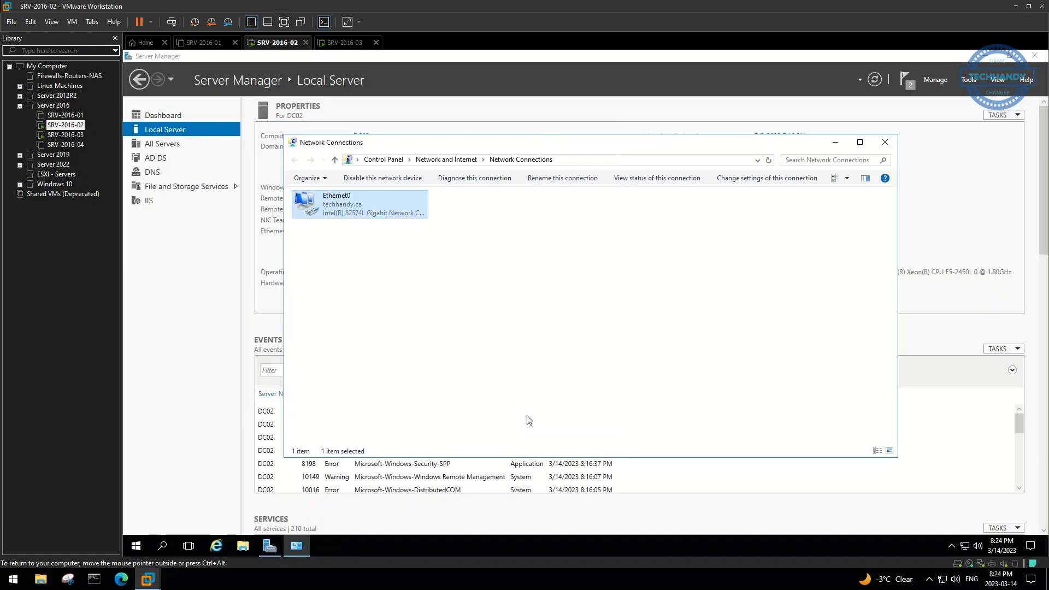
pyautogui.click(885, 143)
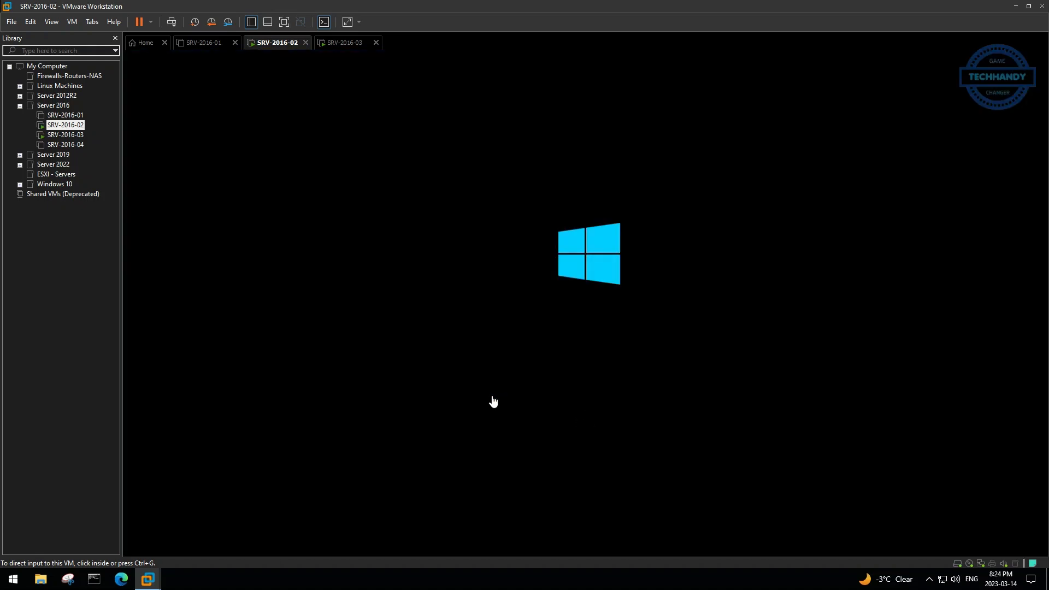
pyautogui.click(478, 402)
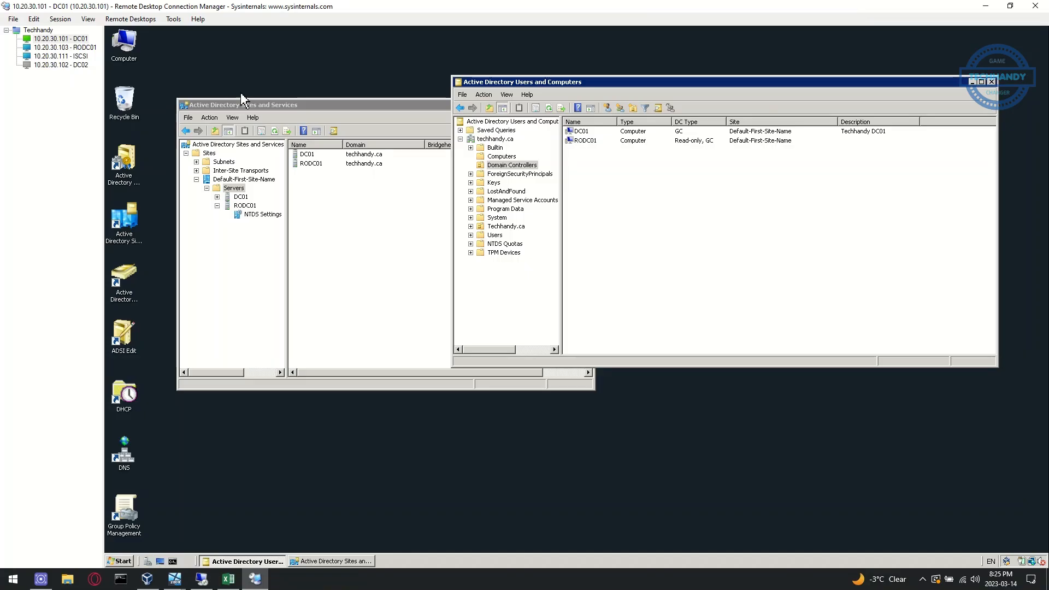
# Connect to DC02, accepting the certificate, and review the Ethernet0 adapter's IPv4 settings
pyautogui.doubleClick(67, 64)
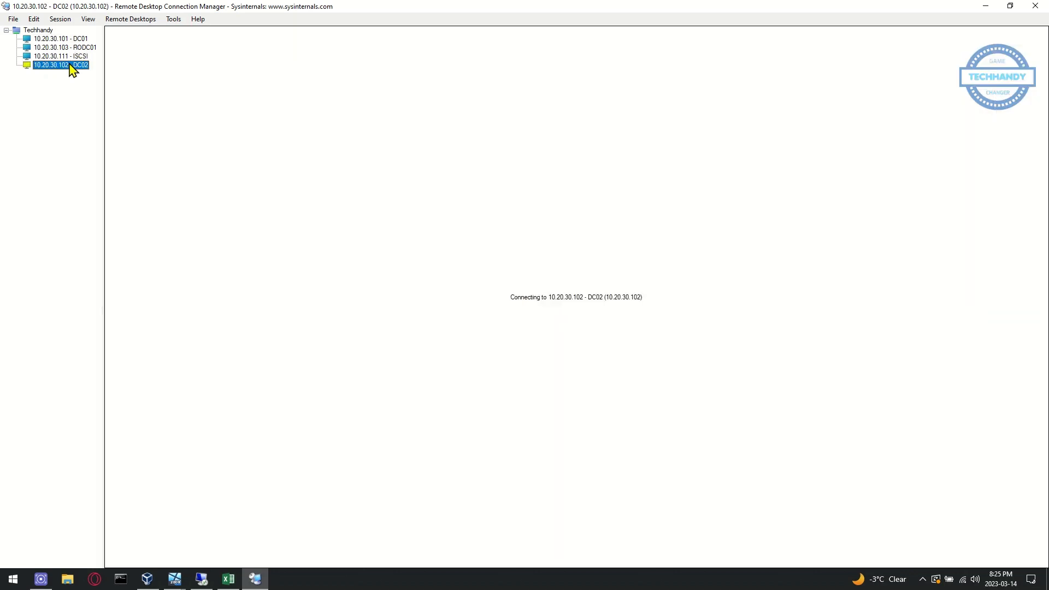
pyautogui.click(607, 392)
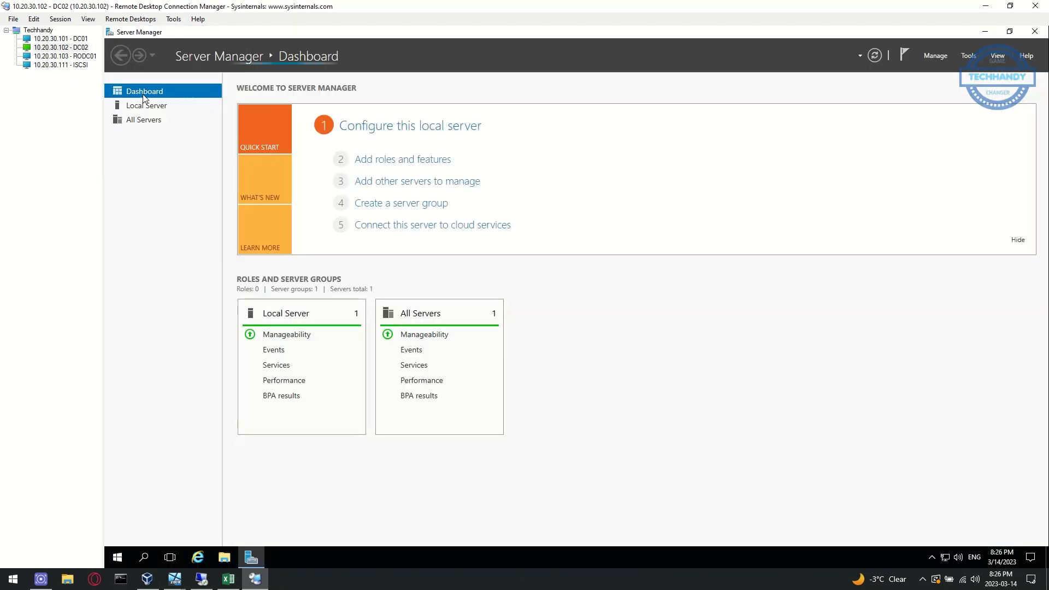
pyautogui.click(145, 106)
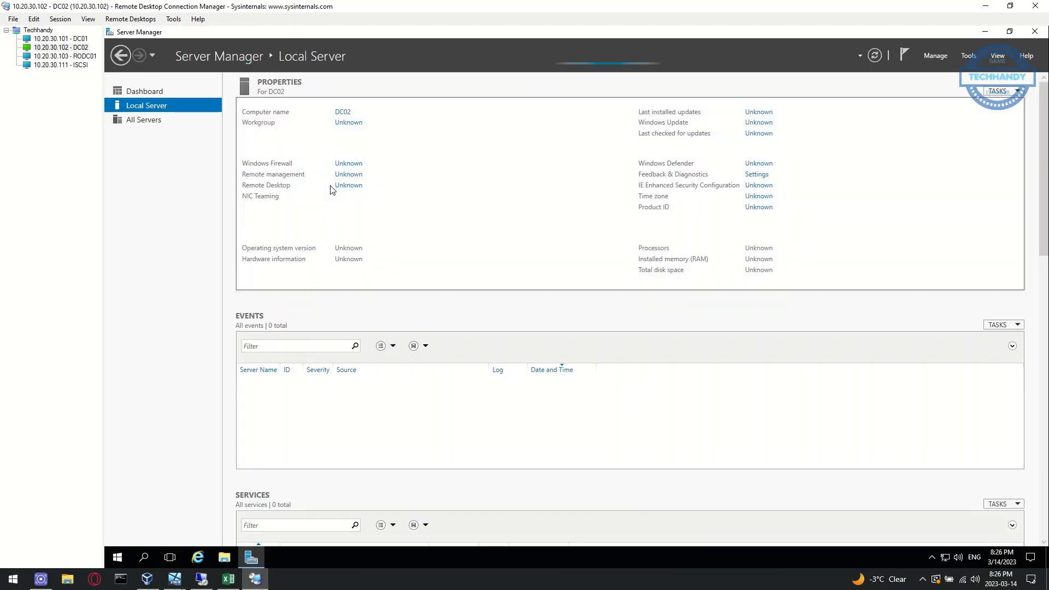
pyautogui.click(352, 208)
pyautogui.rightClick(354, 191)
pyautogui.click(388, 295)
pyautogui.doubleClick(414, 287)
pyautogui.click(455, 442)
pyautogui.click(417, 407)
pyautogui.click(877, 126)
# In DNS Manager, review the techhandy.ca forward and reverse lookup zones and update the server data files
pyautogui.click(971, 56)
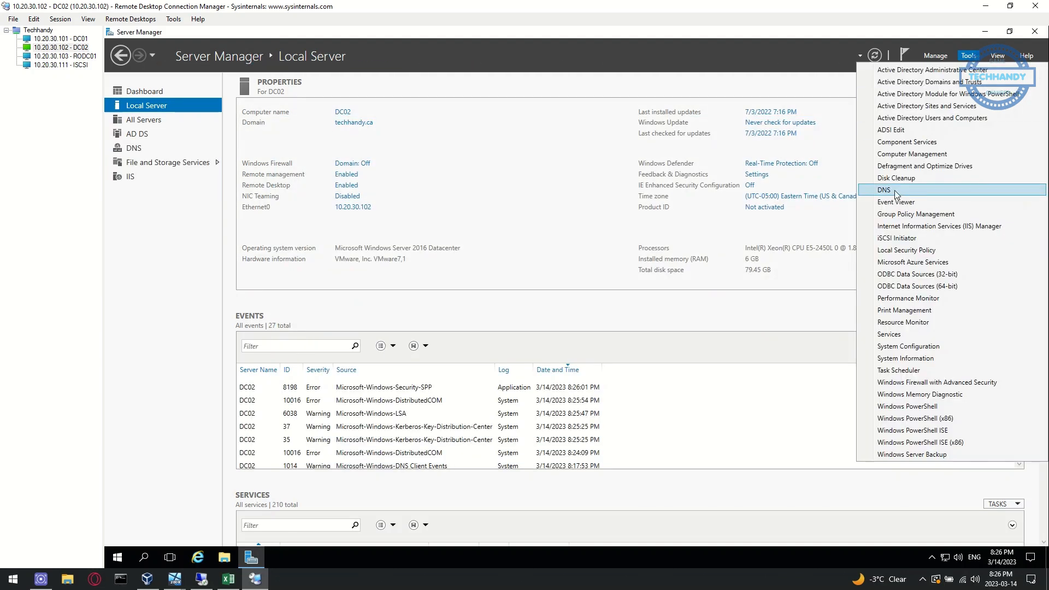
pyautogui.click(886, 191)
pyautogui.doubleClick(165, 112)
pyautogui.doubleClick(188, 123)
pyautogui.click(197, 142)
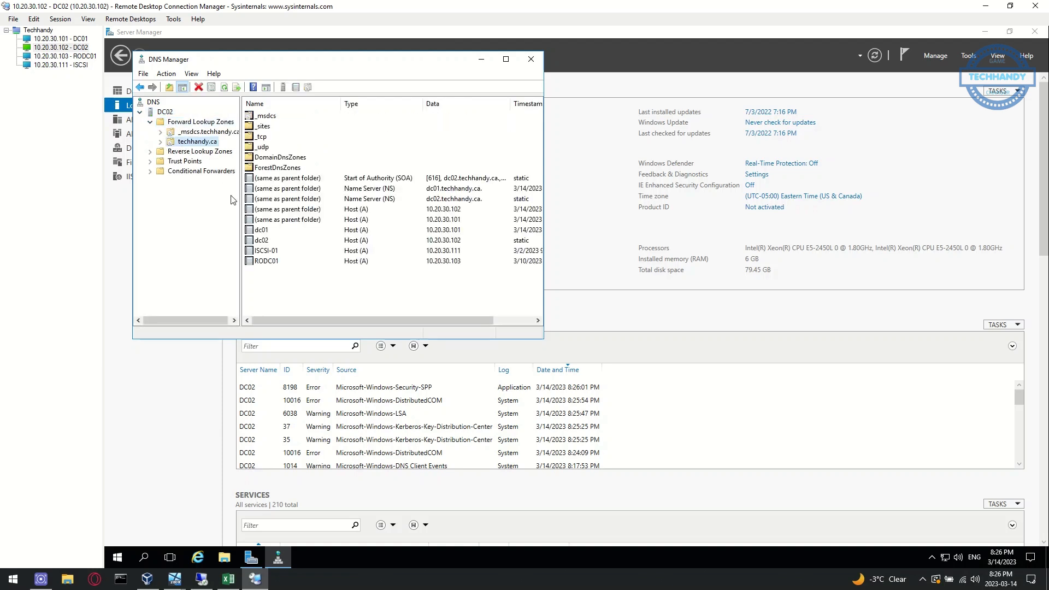
pyautogui.click(150, 151)
pyautogui.click(181, 162)
pyautogui.rightClick(167, 112)
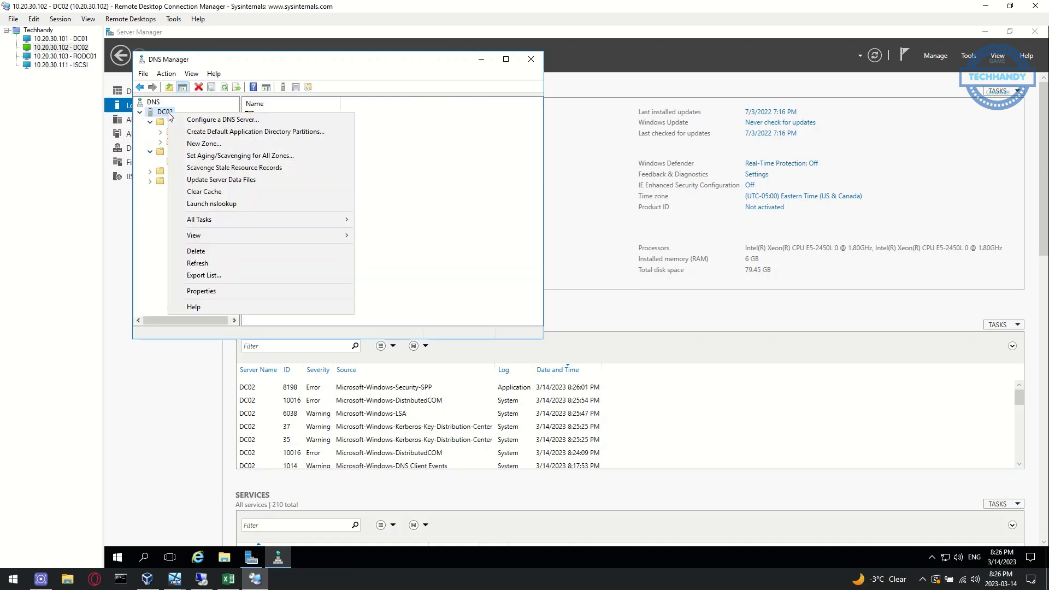
pyautogui.click(230, 180)
pyautogui.click(530, 59)
# Browse the Computers, Domain Controllers and Users containers in AD Users and Computers, then return to Excel
pyautogui.click(968, 56)
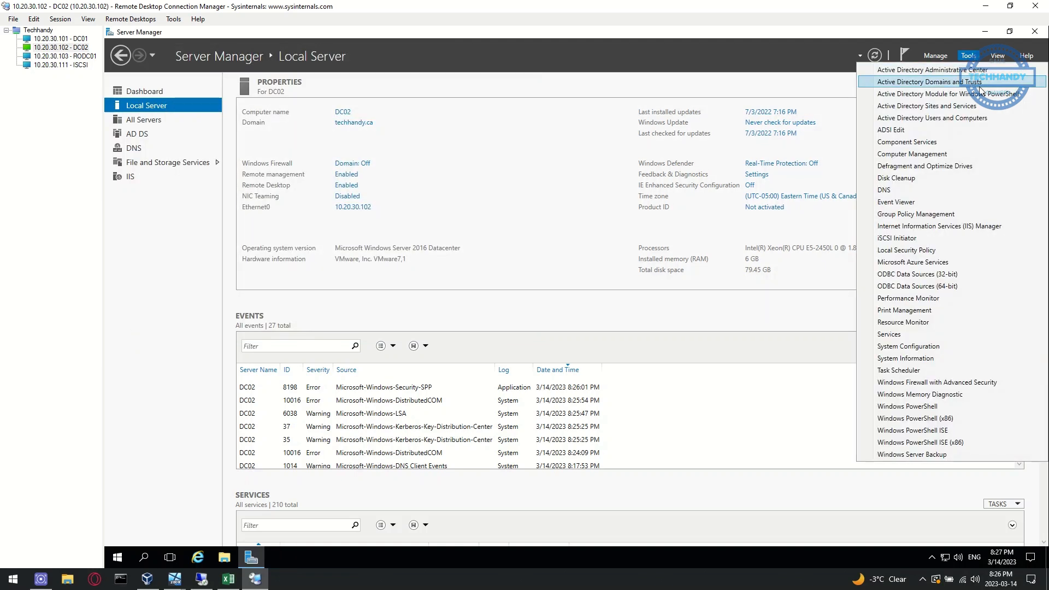
pyautogui.click(972, 107)
pyautogui.click(205, 166)
pyautogui.click(205, 173)
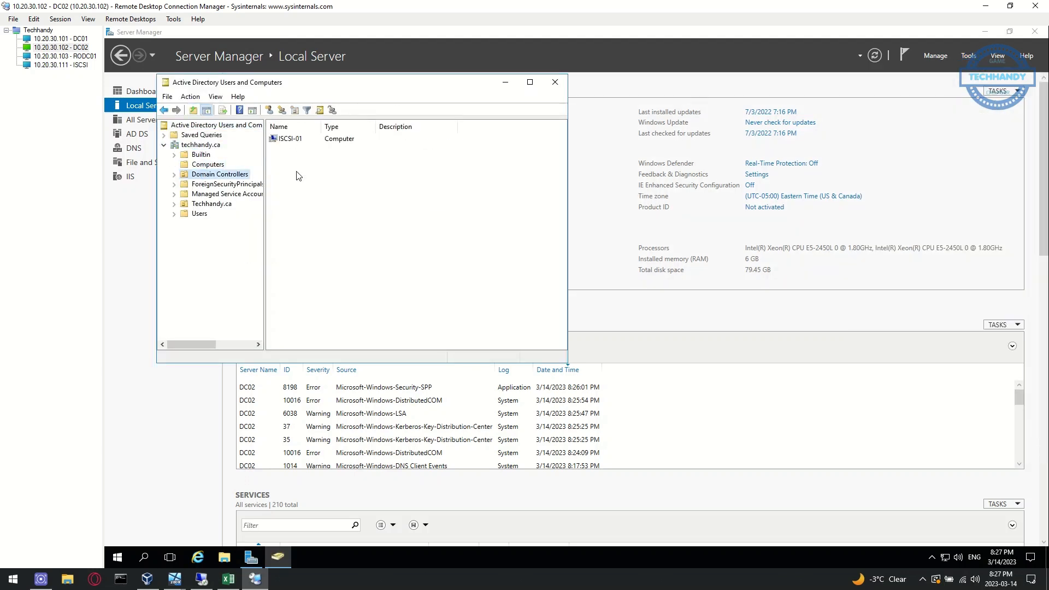
pyautogui.click(185, 214)
pyautogui.scroll(-3, 437, 175)
pyautogui.click(555, 82)
pyautogui.click(985, 31)
pyautogui.click(232, 578)
# Colour the Install Active Directory line in cell B4 red
pyautogui.doubleClick(89, 302)
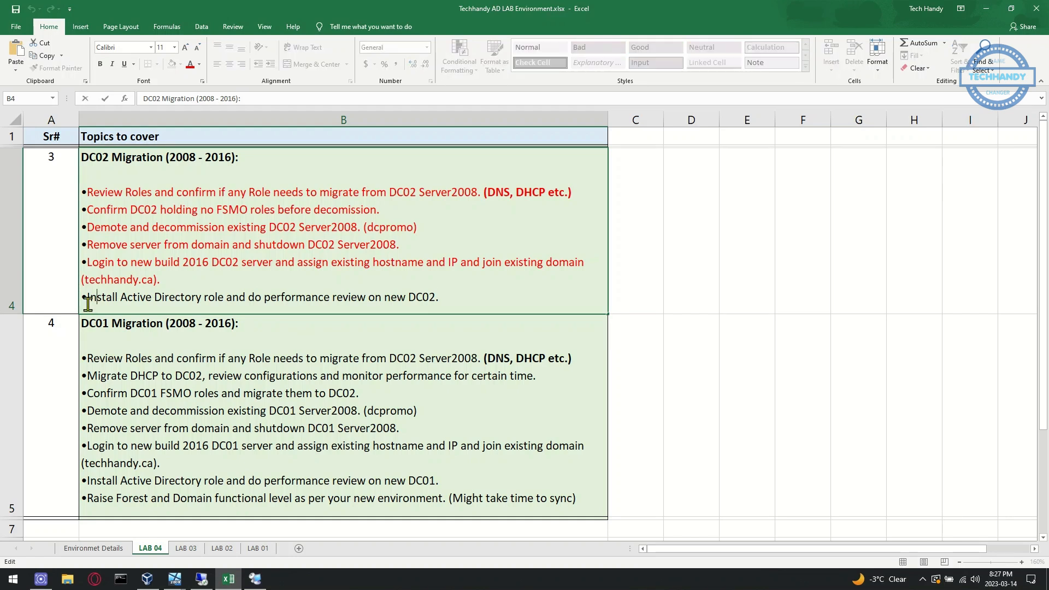
pyautogui.moveTo(87, 300); pyautogui.dragTo(514, 295)
pyautogui.click(550, 279)
pyautogui.click(451, 298)
pyautogui.moveTo(441, 298); pyautogui.dragTo(80, 157)
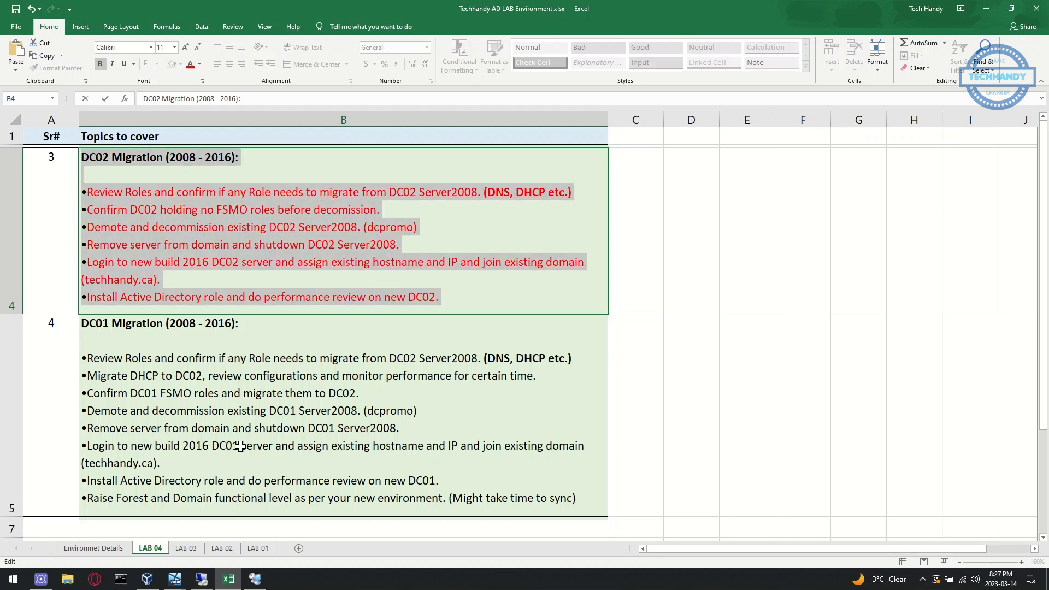
pyautogui.click(112, 394)
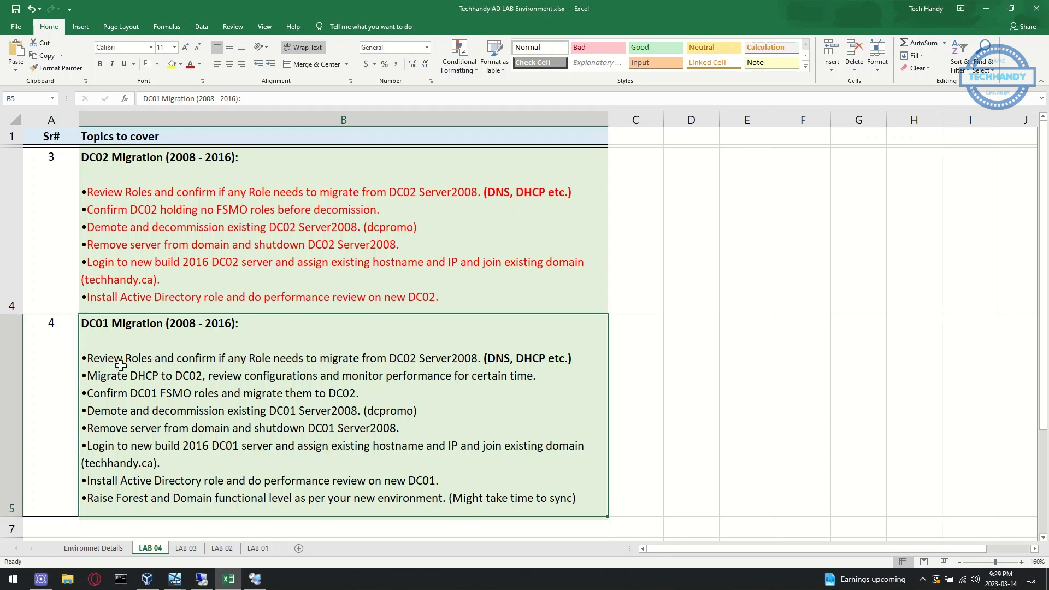
# In cell B5, change DC02 to DC01 on the Review line
pyautogui.doubleClick(89, 356)
pyautogui.moveTo(92, 358); pyautogui.dragTo(497, 376)
pyautogui.click(498, 375)
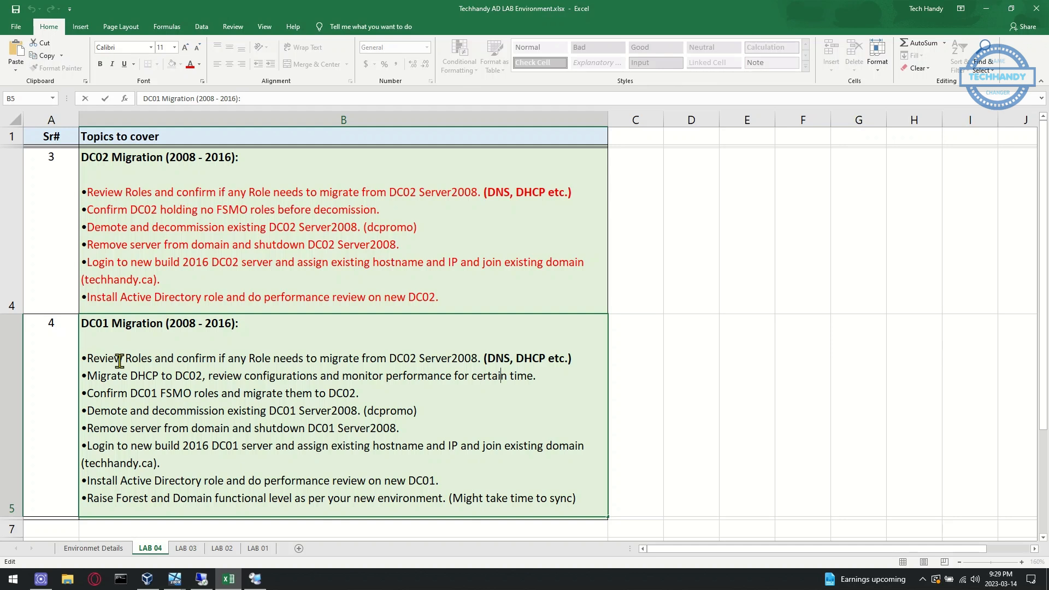
pyautogui.click(416, 358)
pyautogui.press('BackSpace')
pyautogui.write('1')
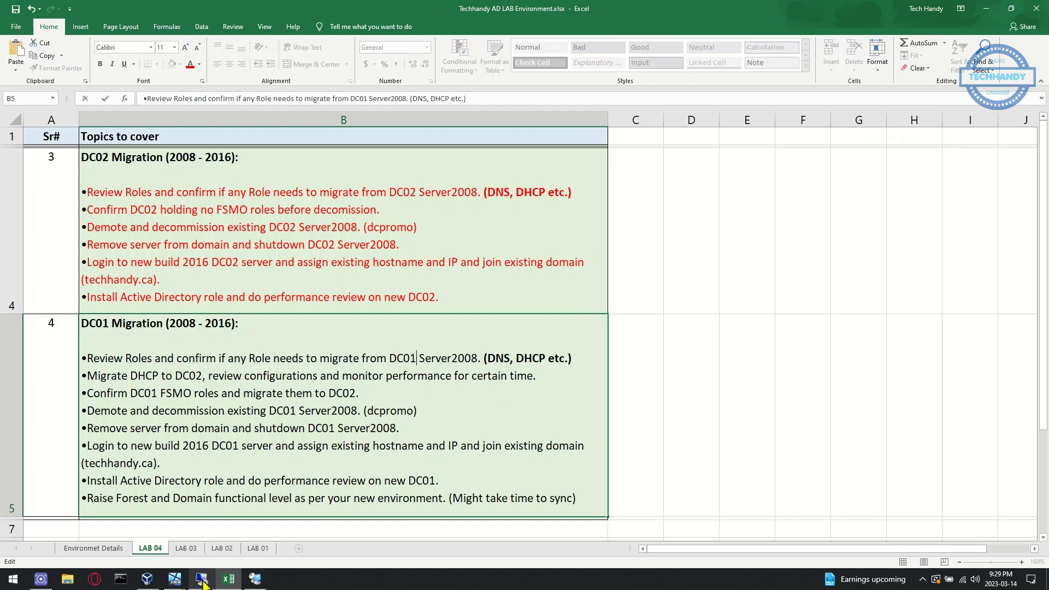
# Advance DC01's role-removal wizard to the server roles list and select the Migrate DHCP to DC02 line
pyautogui.click(256, 578)
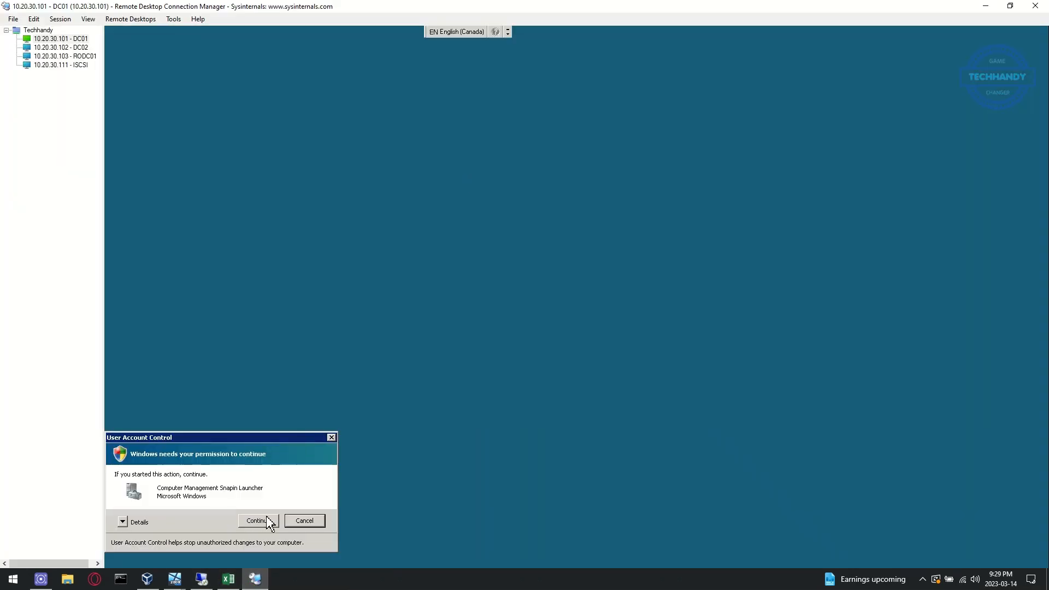
pyautogui.click(272, 521)
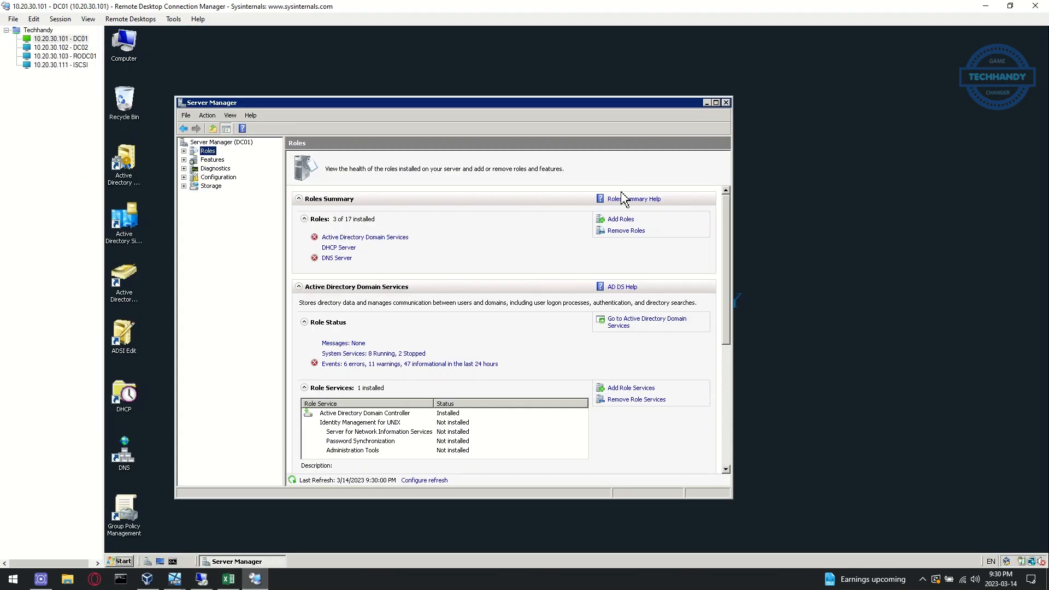
pyautogui.click(538, 442)
pyautogui.click(229, 579)
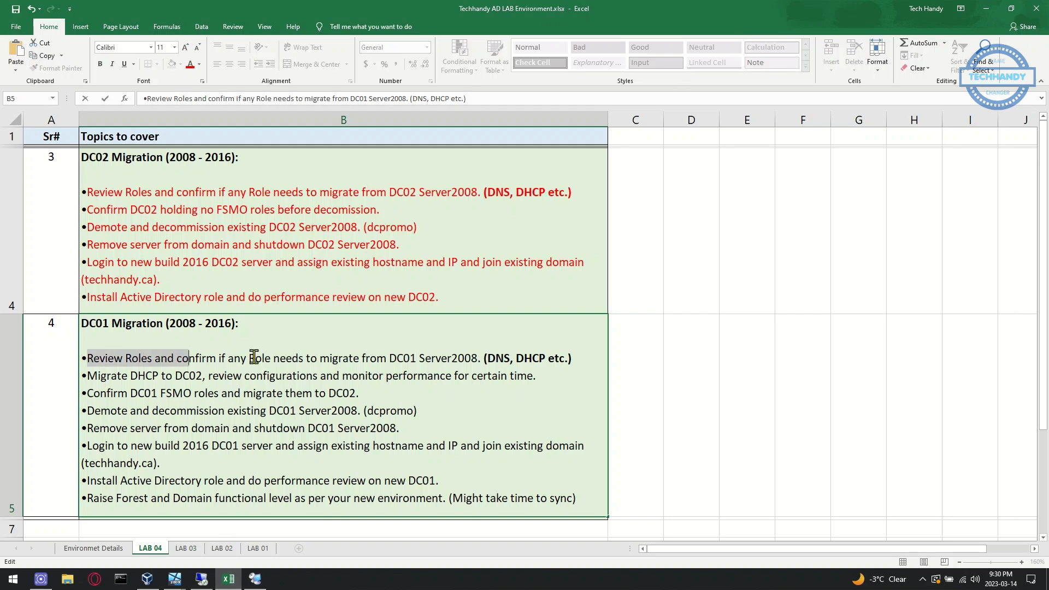
pyautogui.moveTo(89, 376); pyautogui.dragTo(541, 374)
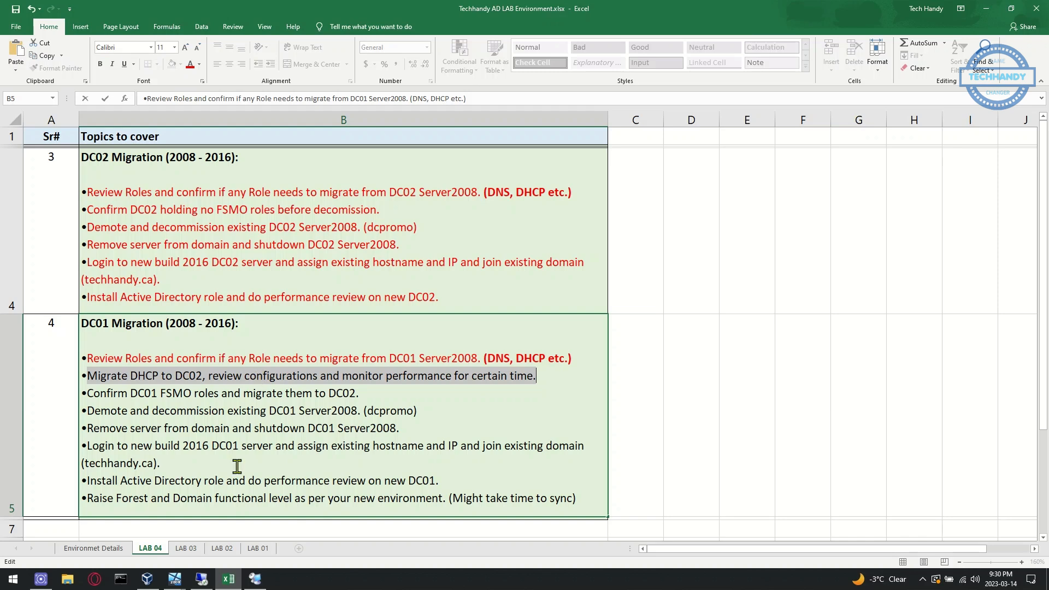
pyautogui.click(255, 579)
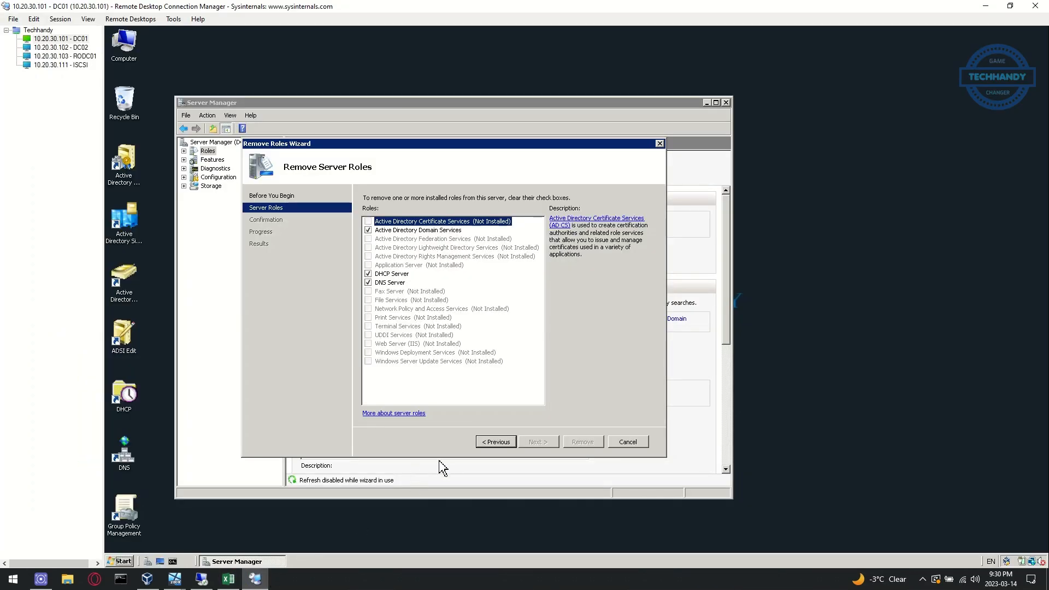
# Launch DC01's DHCP console as administrator and expand dc01.techhandy.ca's IPv4 and IPv6 nodes
pyautogui.click(128, 398)
pyautogui.doubleClick(127, 399)
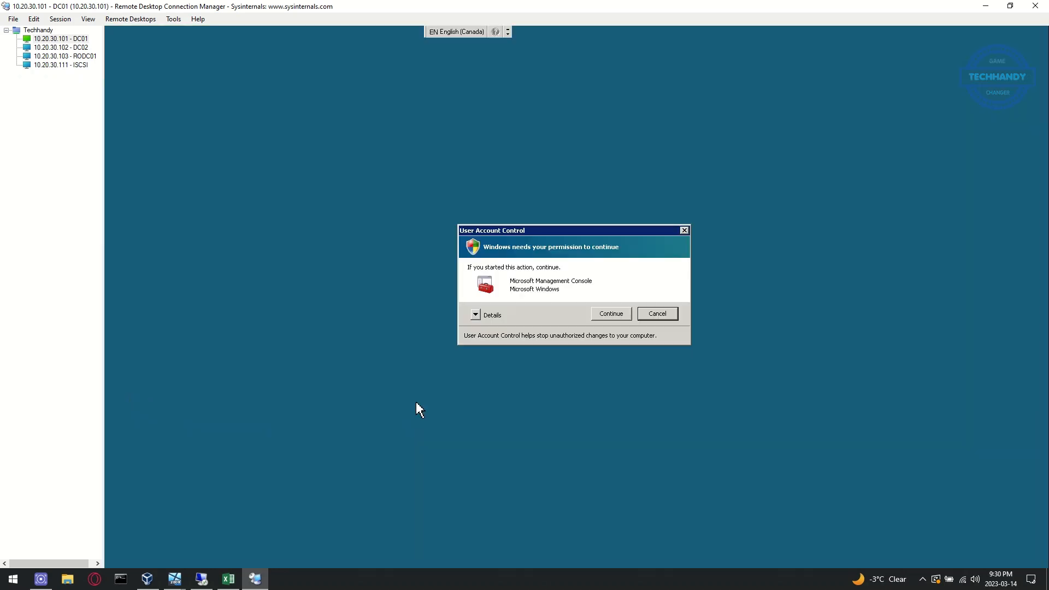
pyautogui.click(613, 313)
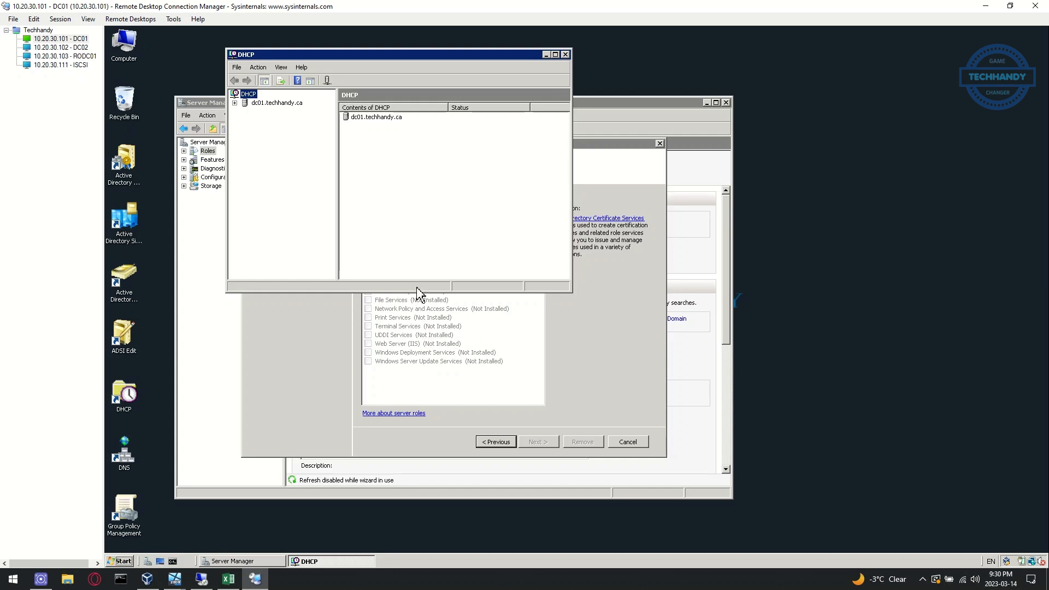
pyautogui.click(234, 103)
pyautogui.click(245, 112)
pyautogui.click(245, 139)
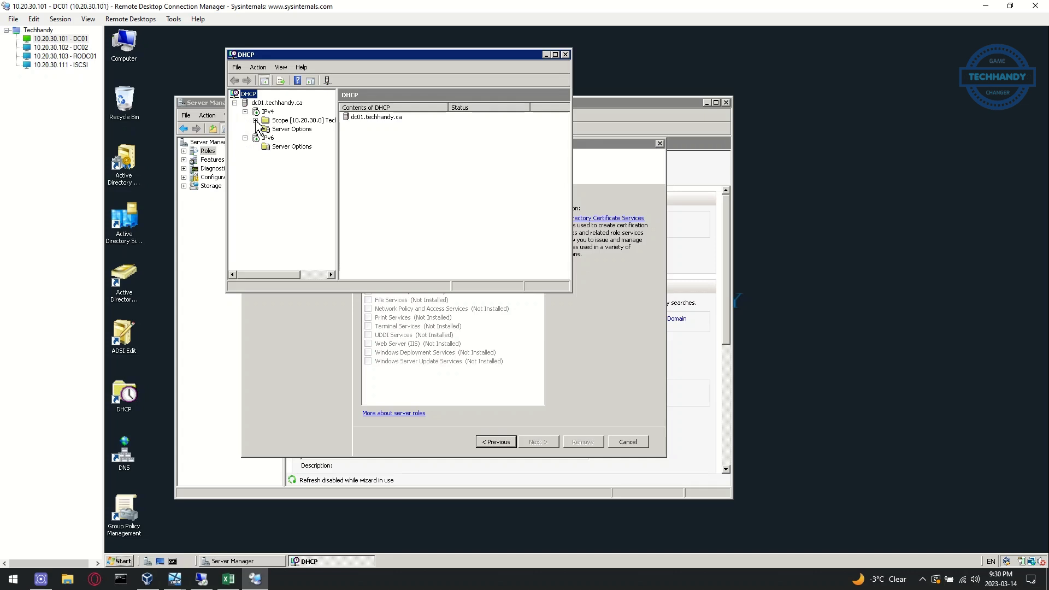
# Review Scope [10.20.30.0]'s leases and reservations, ending on the 10.20.30.150–10.20.30.200 address pool
pyautogui.click(255, 120)
pyautogui.click(297, 138)
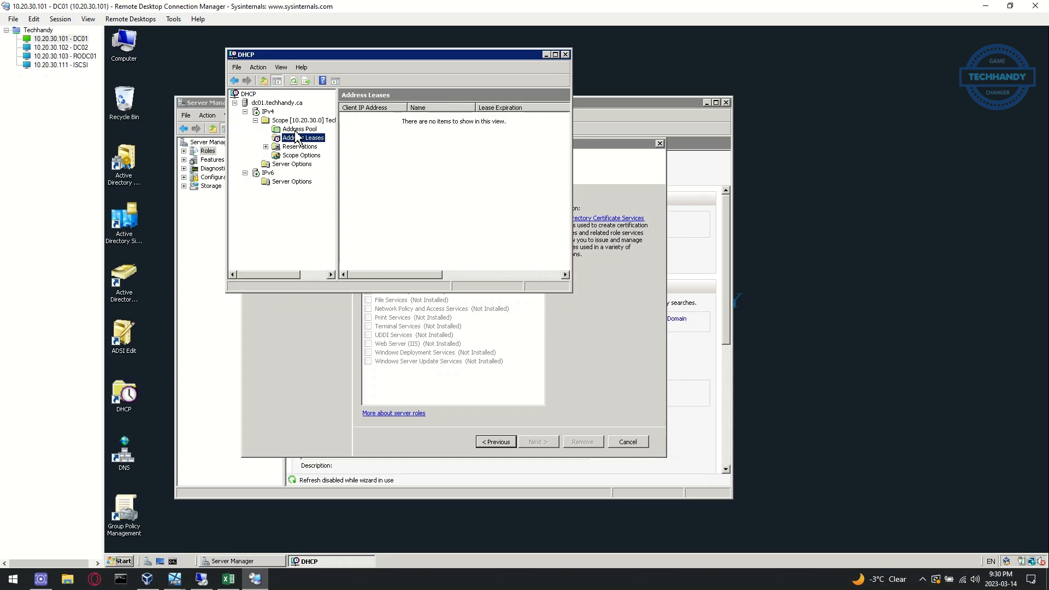
pyautogui.click(298, 130)
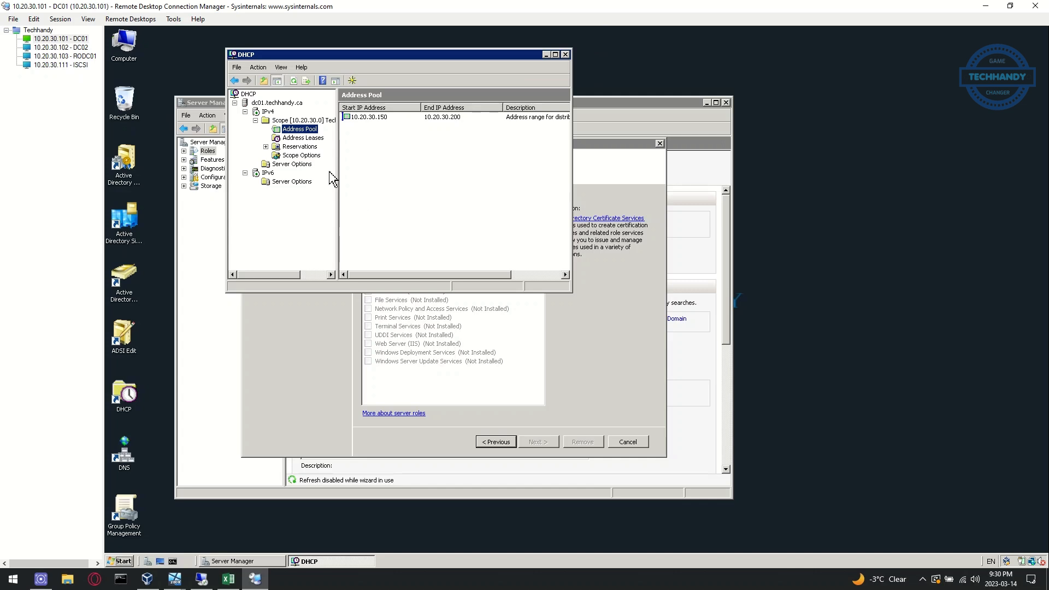
pyautogui.click(311, 148)
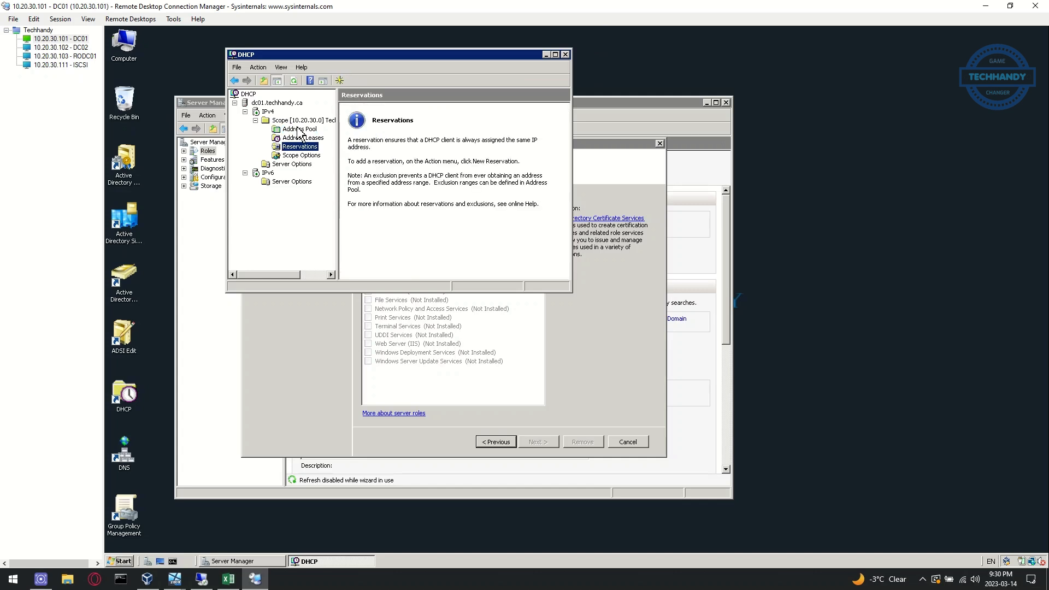
pyautogui.click(300, 138)
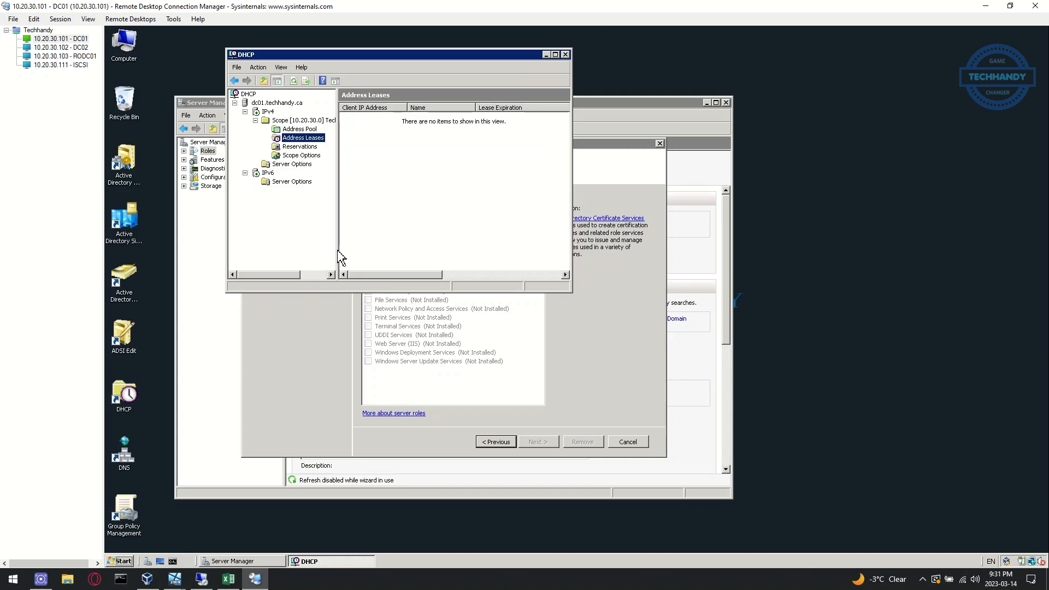
pyautogui.moveTo(337, 232); pyautogui.dragTo(403, 232)
pyautogui.click(300, 129)
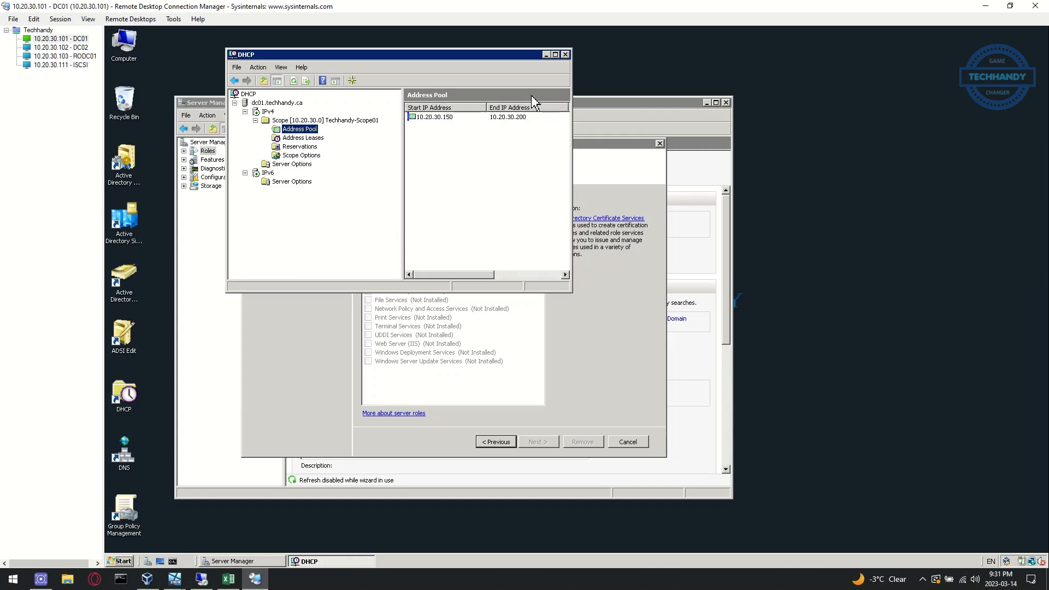
# Launch the command prompt as administrator on DC01
pyautogui.rightClick(174, 560)
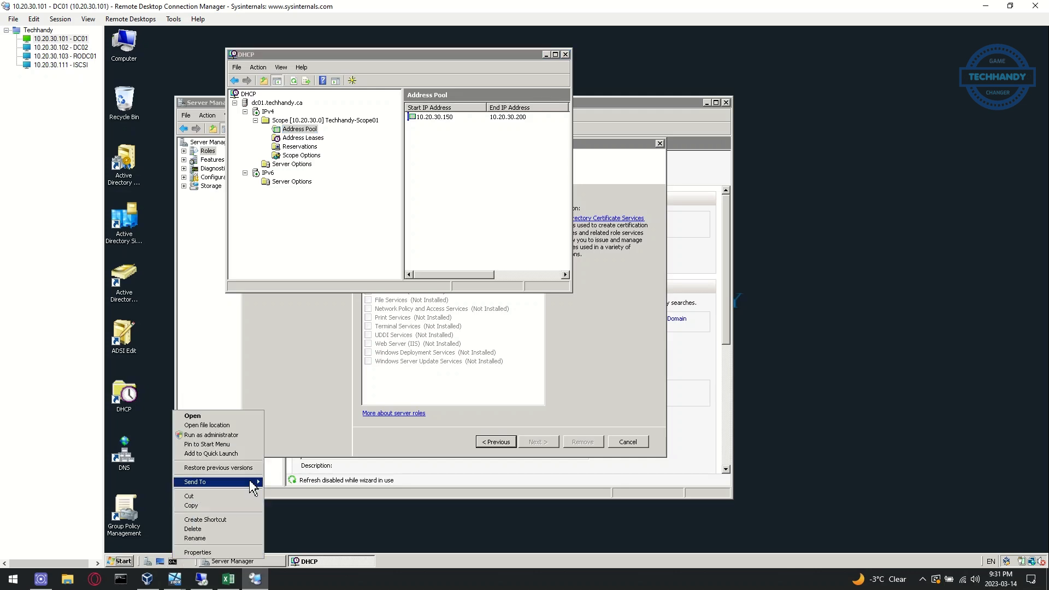
pyautogui.click(245, 434)
pyautogui.click(259, 521)
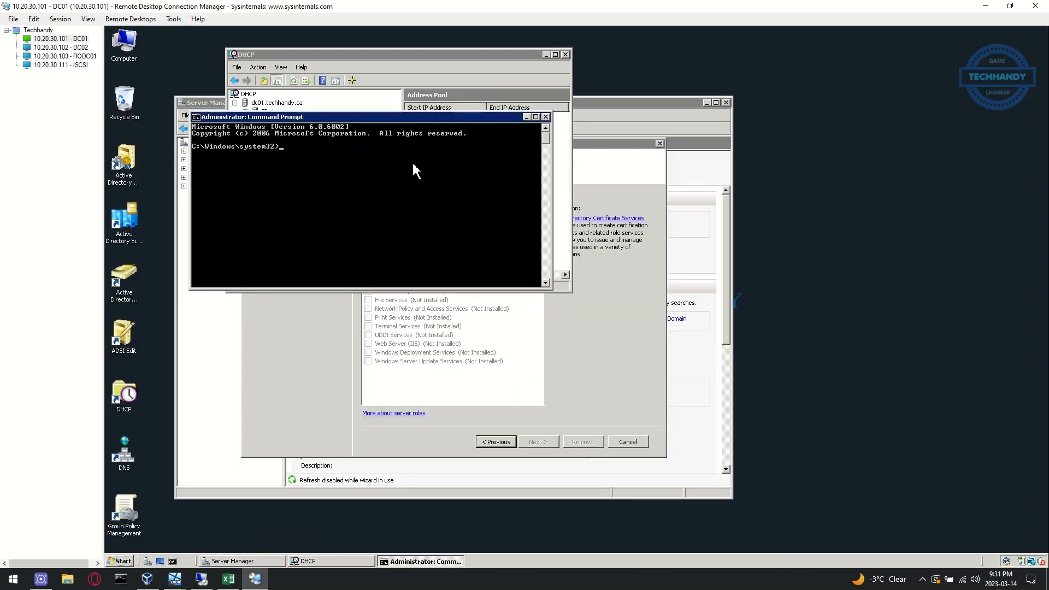
pyautogui.moveTo(427, 119); pyautogui.dragTo(478, 237)
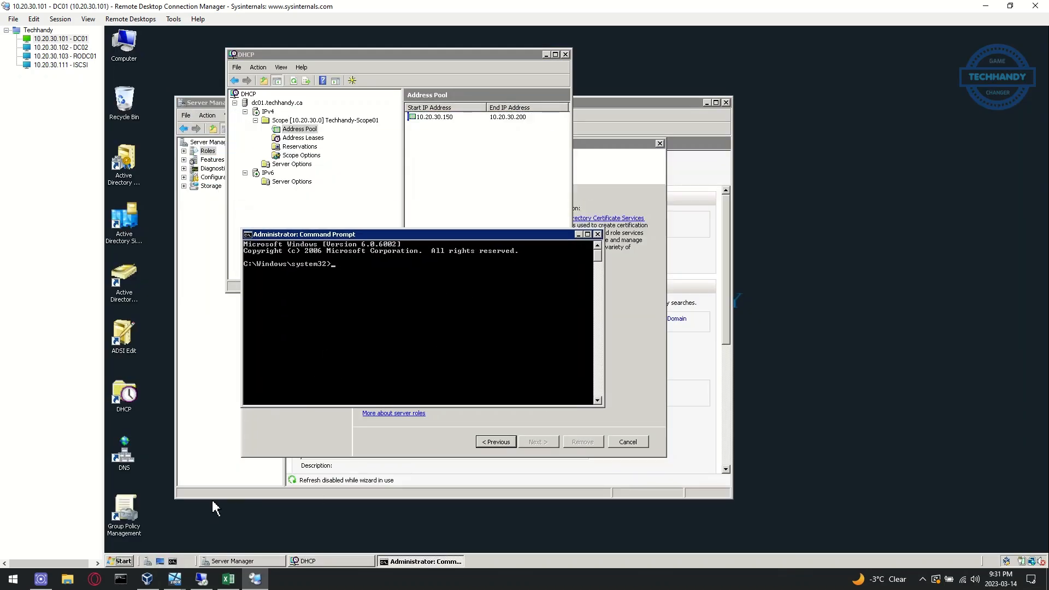
# Create a new temp folder on the C: drive and open it
pyautogui.click(134, 560)
pyautogui.click(296, 380)
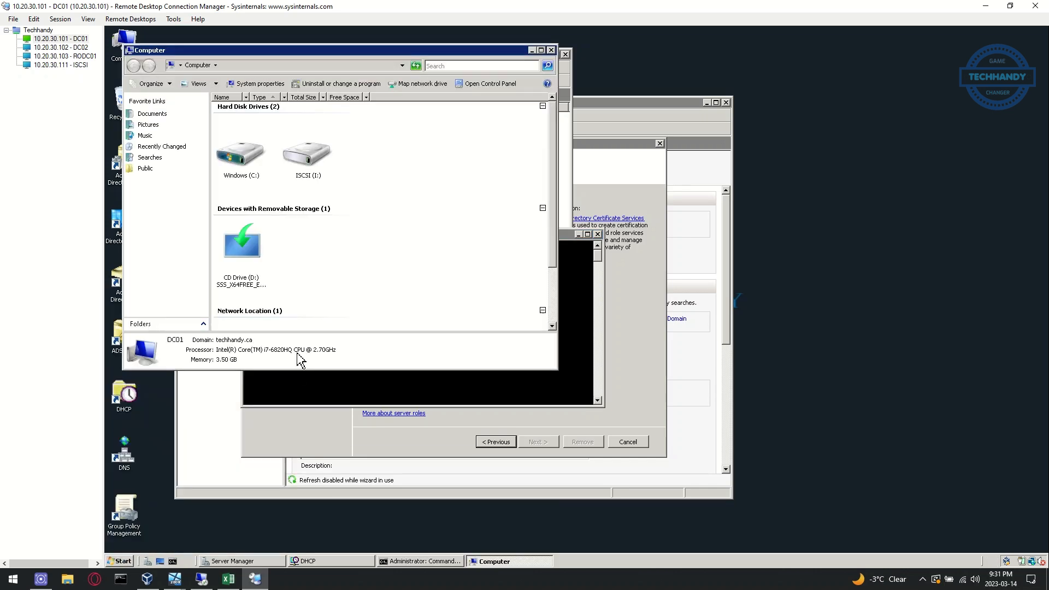
pyautogui.doubleClick(241, 156)
pyautogui.rightClick(245, 174)
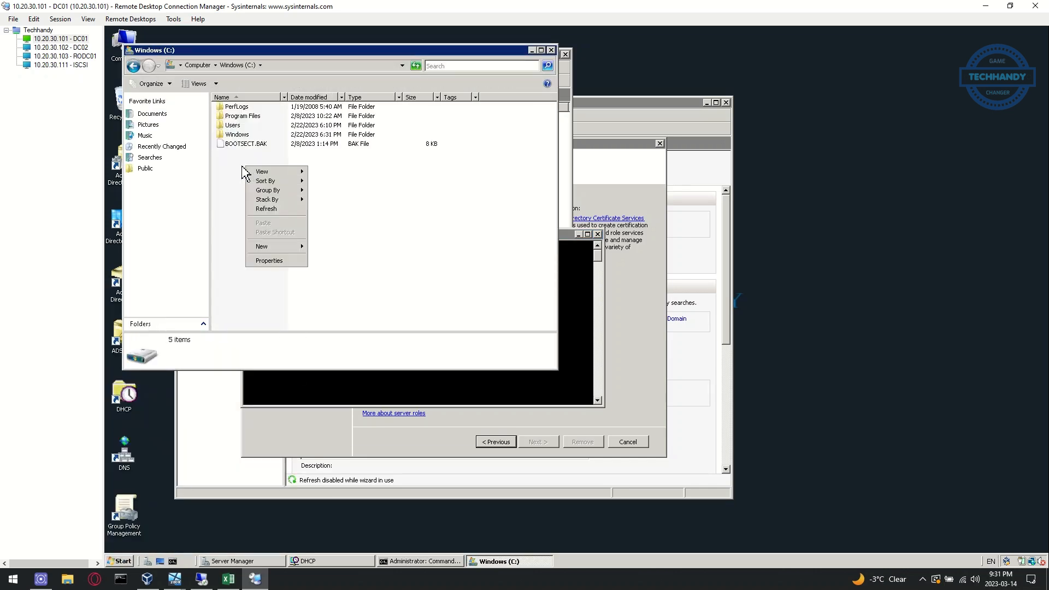
pyautogui.moveTo(273, 258)
pyautogui.click(319, 251)
pyautogui.write('te')
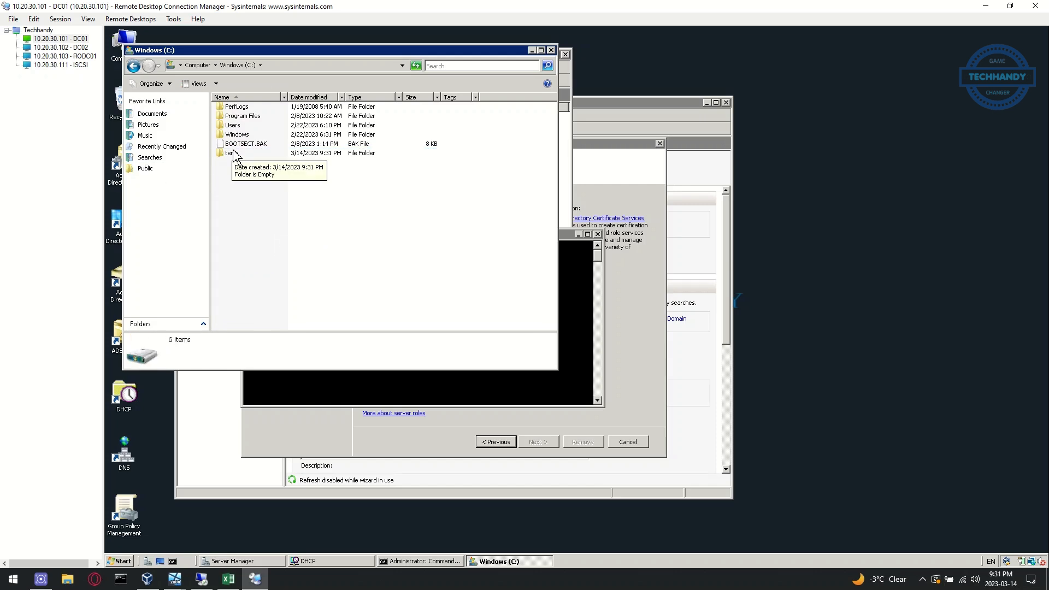
pyautogui.doubleClick(233, 153)
# Export the full DHCP configuration with 'netsh dhcp server export c:\temp\dhcp.txt all'
pyautogui.click(382, 390)
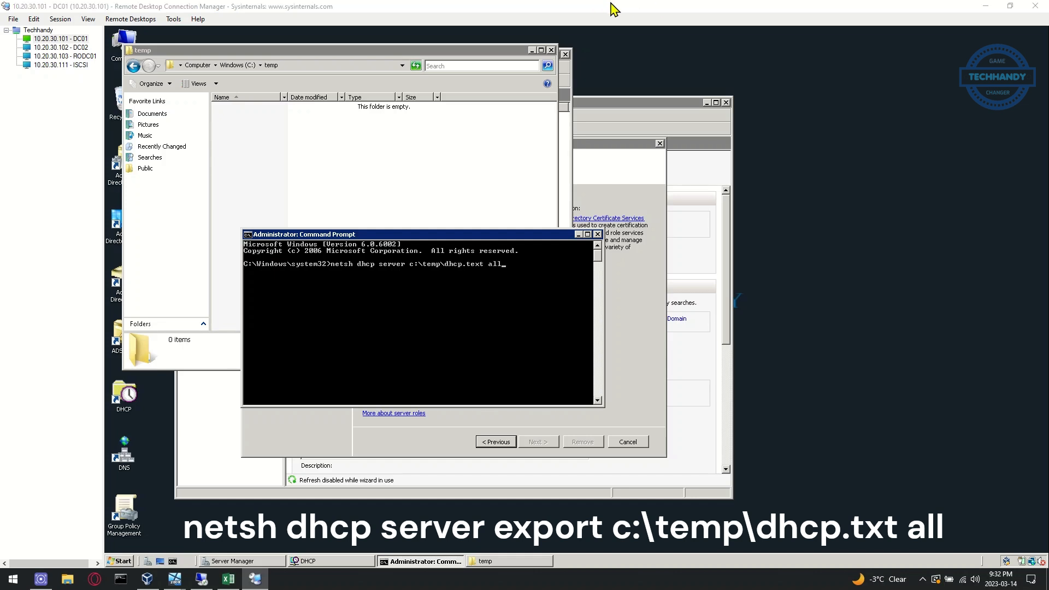
pyautogui.press('BackSpace')
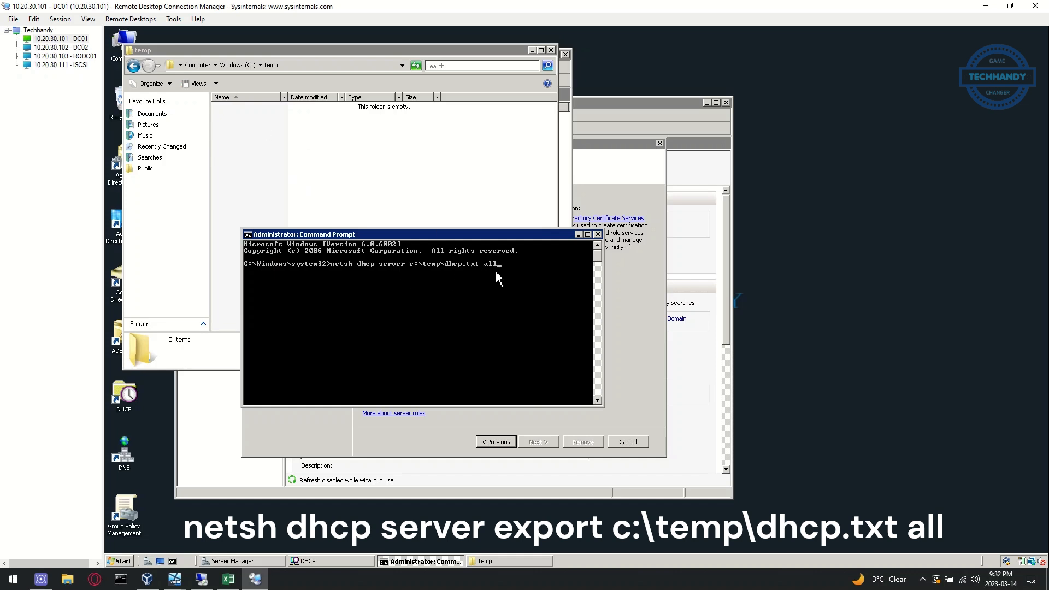
pyautogui.press('Return')
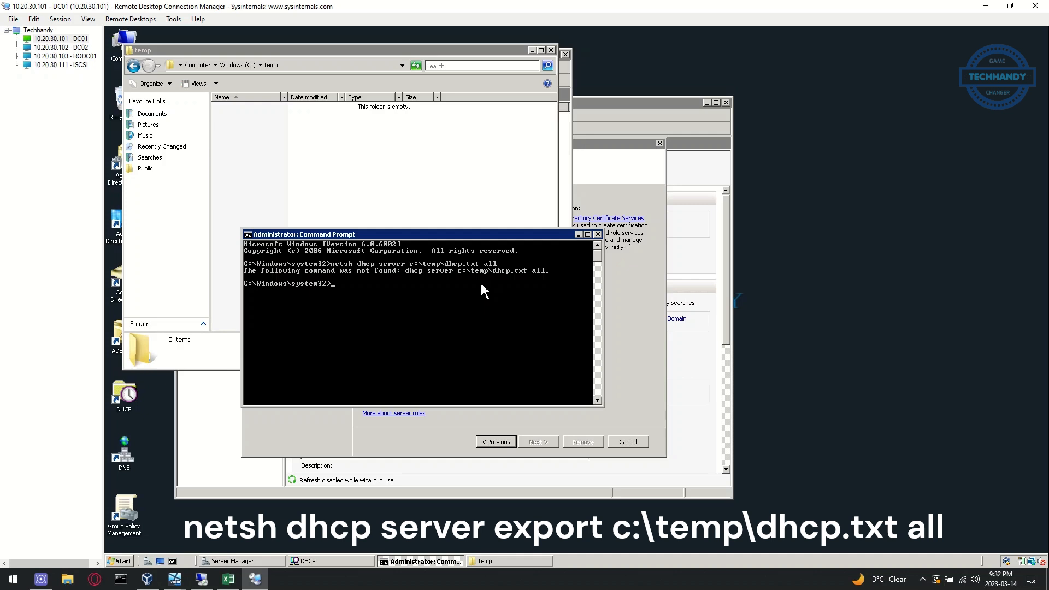
pyautogui.click(460, 324)
pyautogui.press('Up')
pyautogui.write('export')
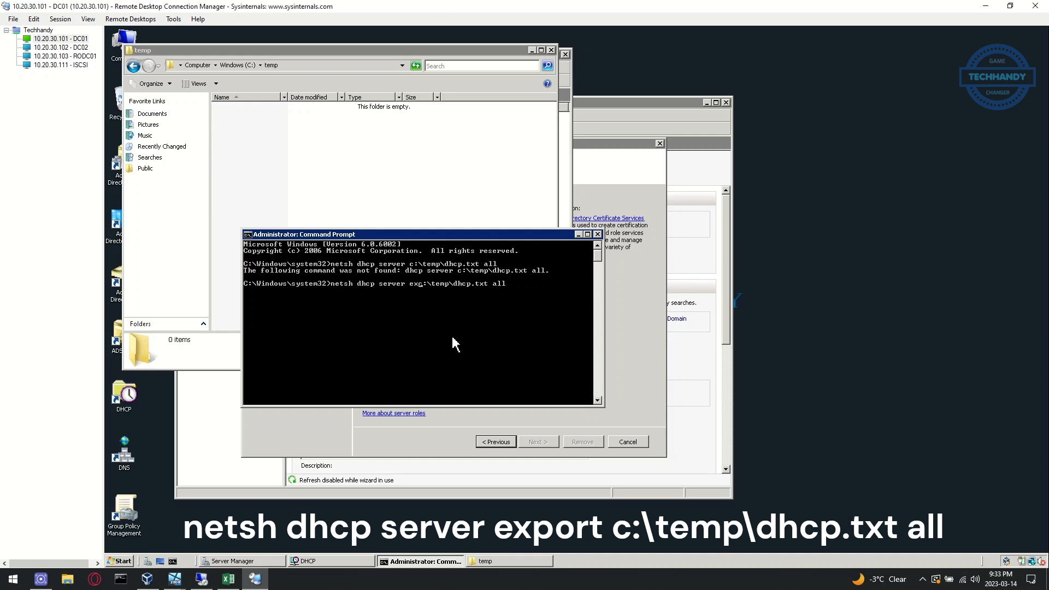
pyautogui.press('Return')
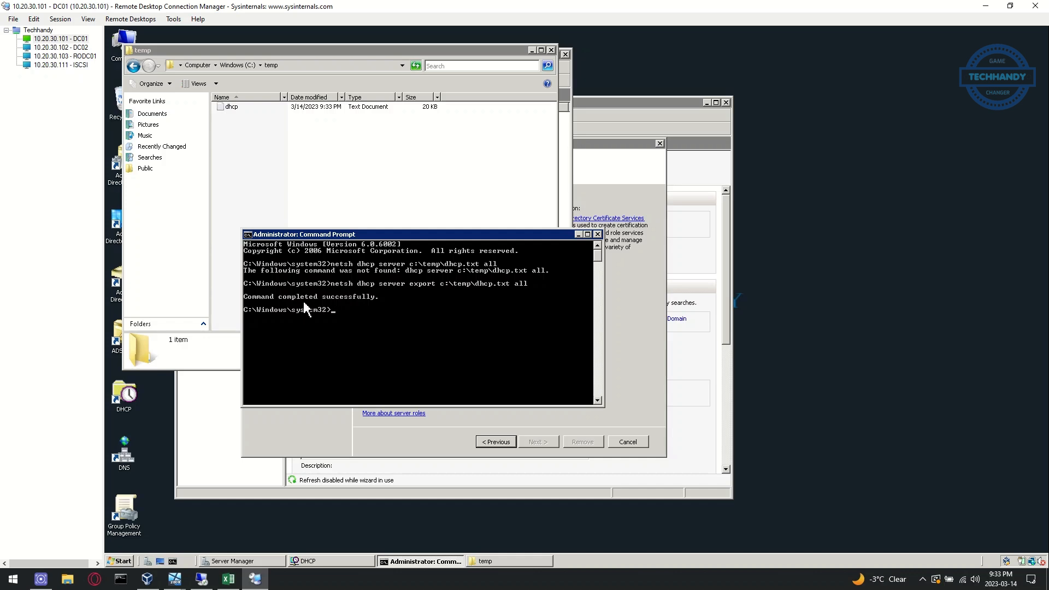
# Copy the exported dhcp file and switch to the DC02 session
pyautogui.click(231, 113)
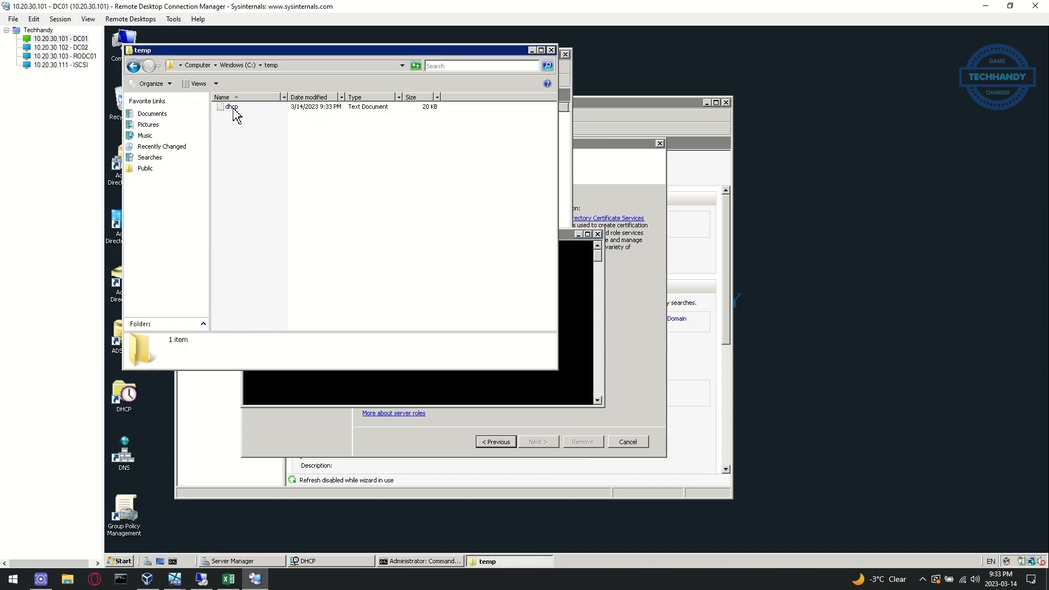
pyautogui.click(233, 108)
pyautogui.rightClick(234, 107)
pyautogui.click(252, 191)
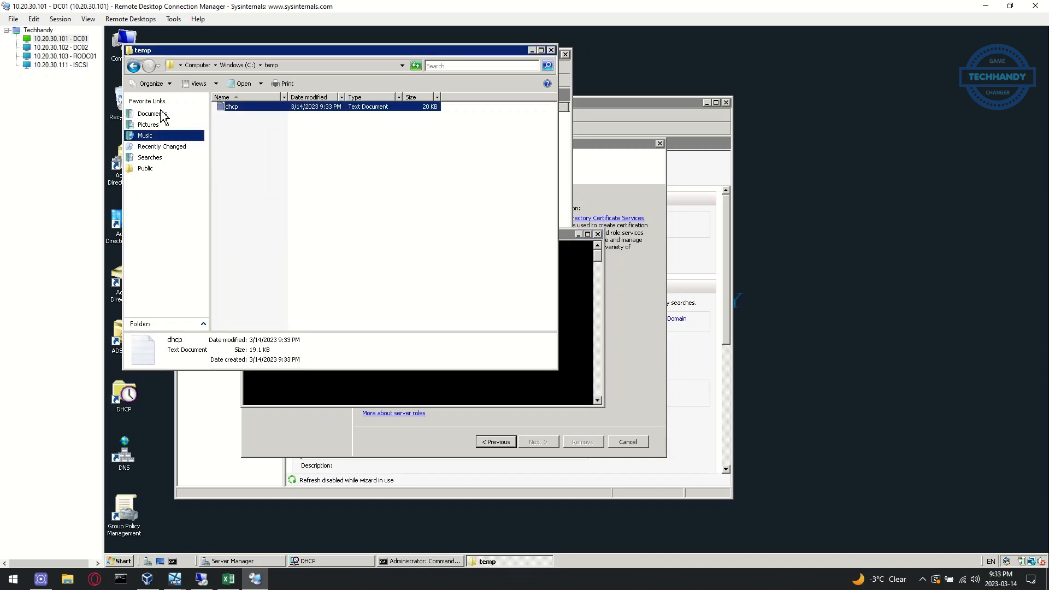
pyautogui.click(82, 48)
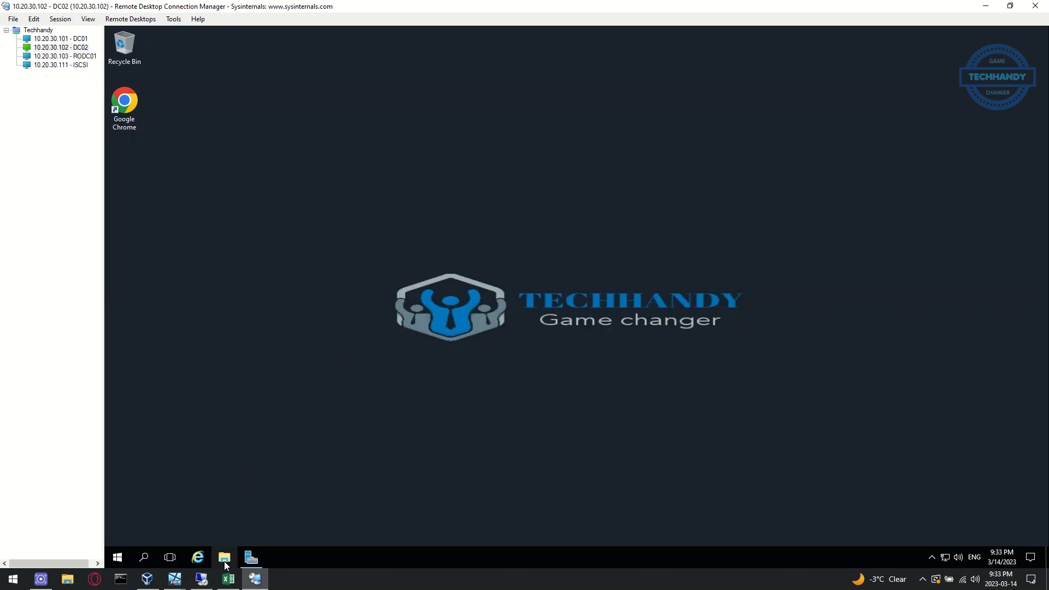
# Create a new folder named temp on DC02's C: drive
pyautogui.click(226, 559)
pyautogui.click(323, 250)
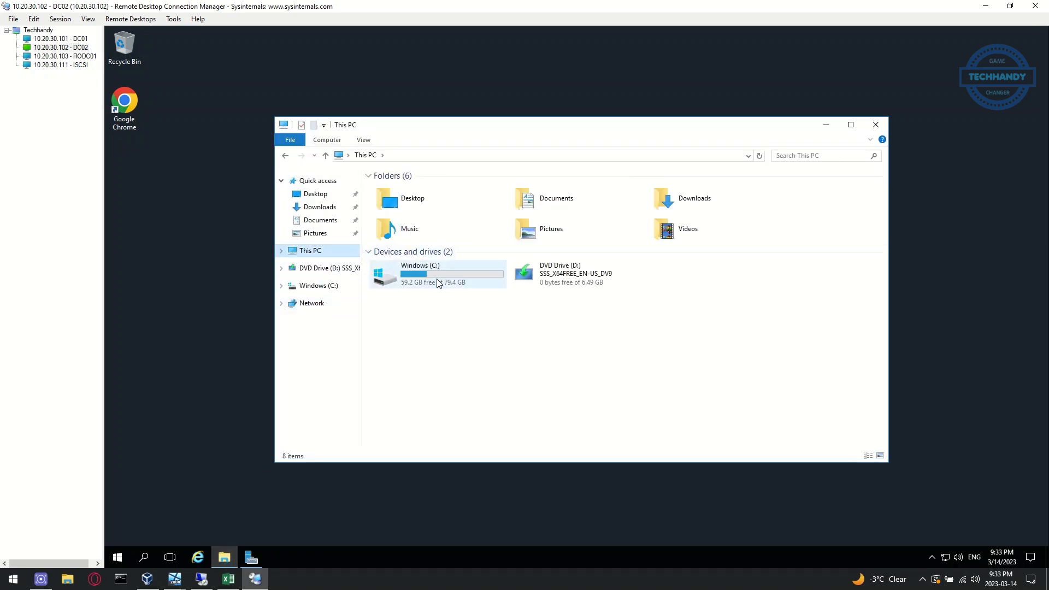
pyautogui.doubleClick(437, 282)
pyautogui.rightClick(422, 302)
pyautogui.moveTo(448, 406)
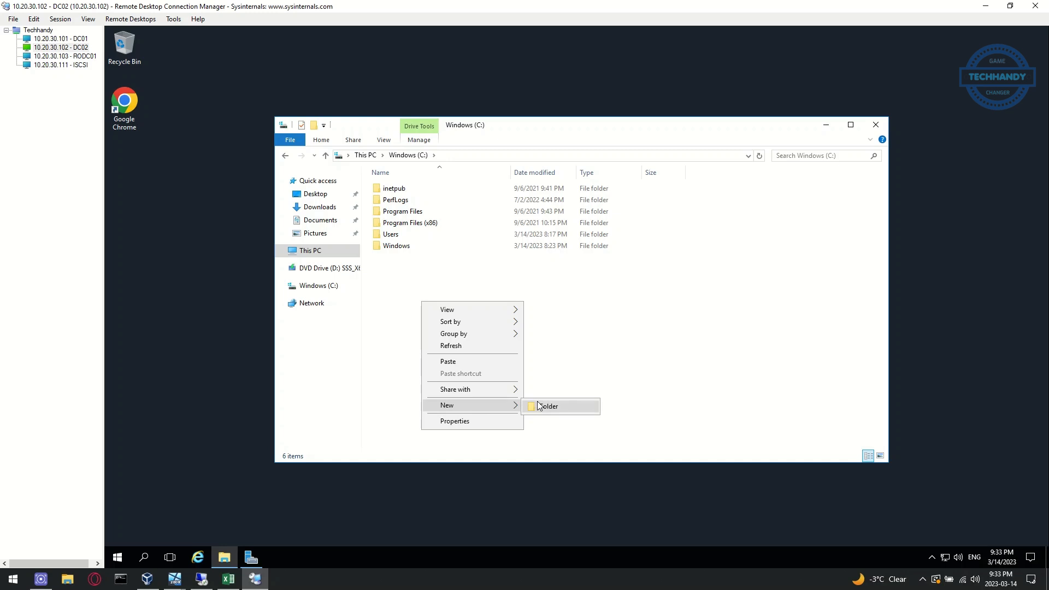
pyautogui.click(539, 406)
pyautogui.write('temp')
pyautogui.press('Return')
pyautogui.click(511, 397)
# Paste the dhcp export file into the new C:\temp folder
pyautogui.doubleClick(391, 257)
pyautogui.rightClick(410, 272)
pyautogui.click(426, 344)
pyautogui.moveTo(714, 127); pyautogui.dragTo(543, 166)
pyautogui.click(510, 295)
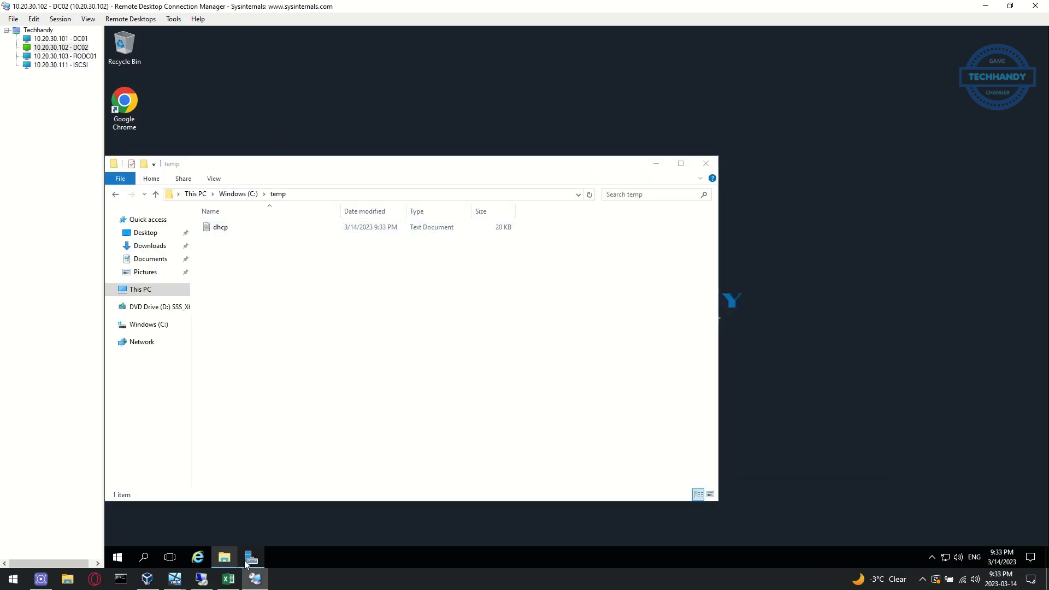
pyautogui.click(251, 557)
# Start Add Roles and Features and select the DHCP Server role with its management tools
pyautogui.click(937, 56)
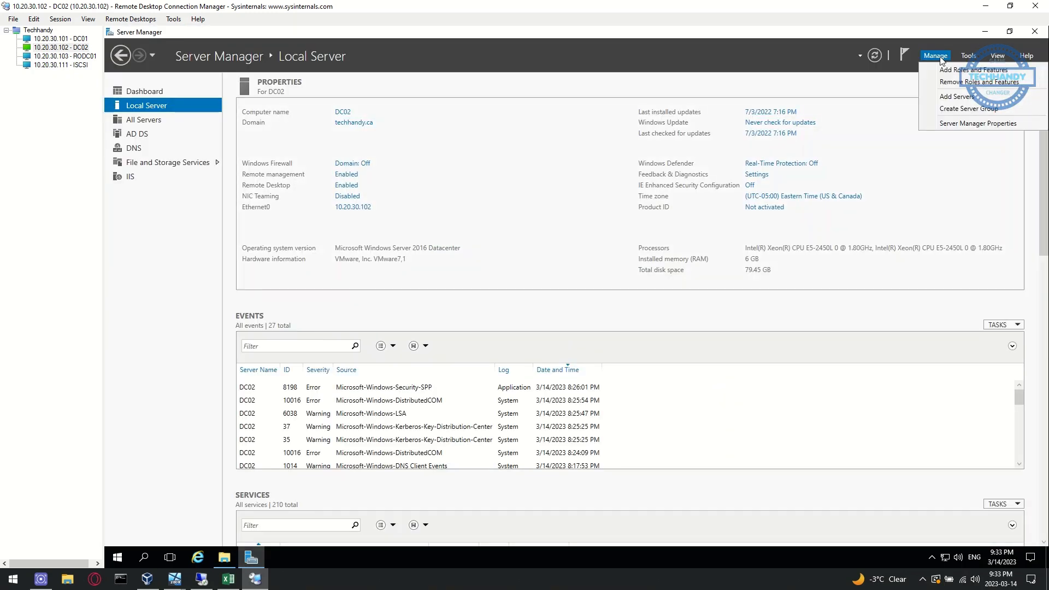
pyautogui.click(948, 72)
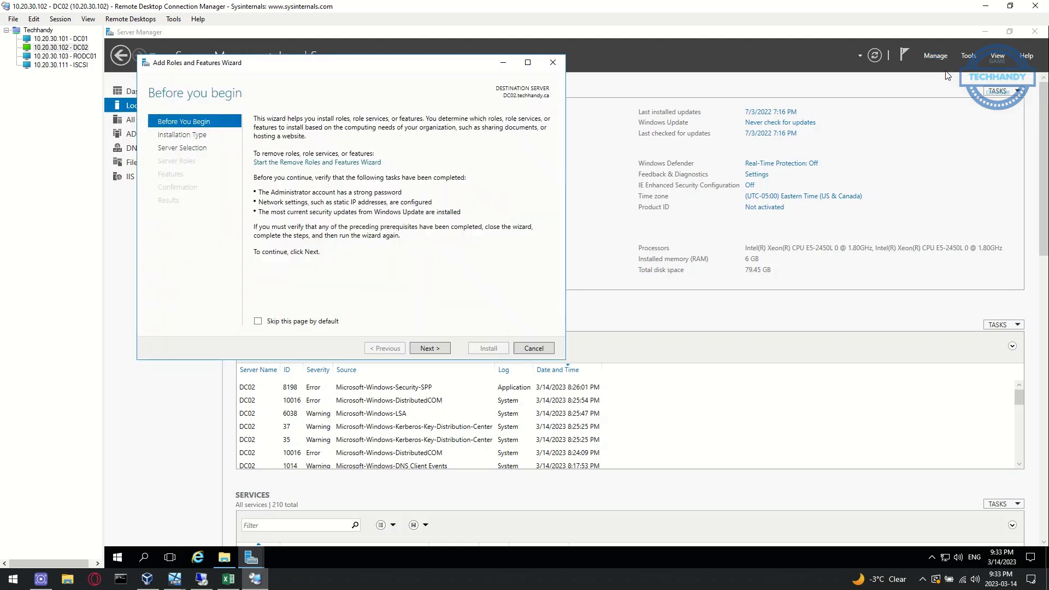
pyautogui.click(441, 349)
pyautogui.click(441, 349)
pyautogui.click(441, 349)
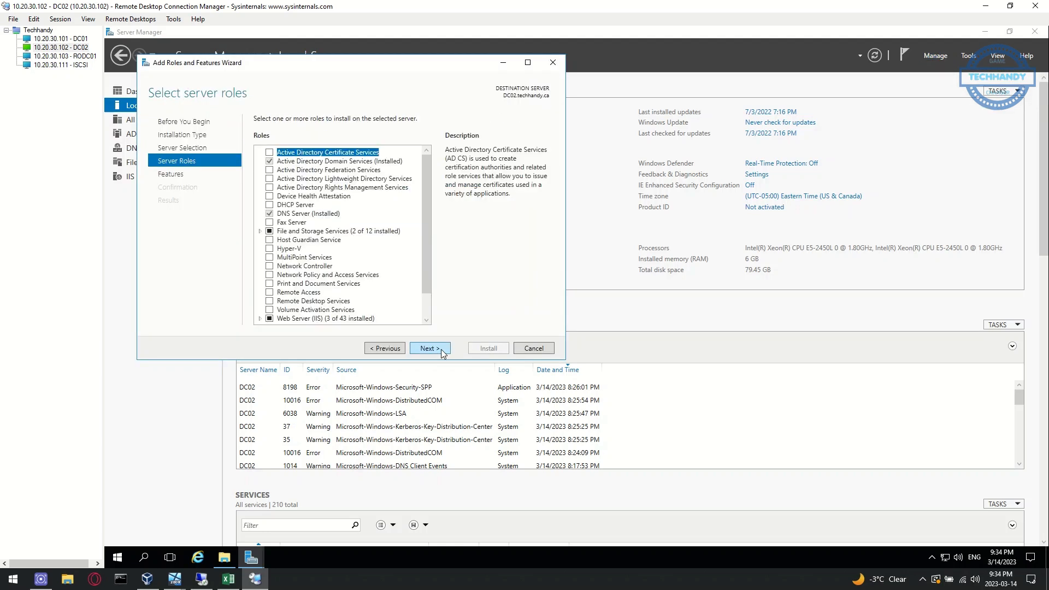
pyautogui.click(276, 205)
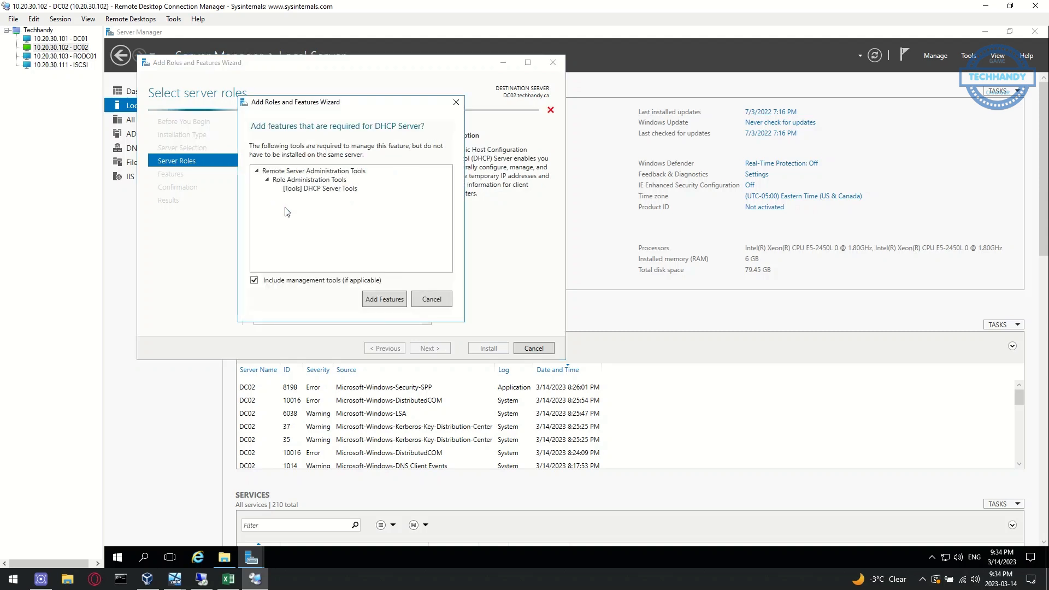
pyautogui.click(379, 299)
# Allow automatic restart and install the DHCP Server role on DC02
pyautogui.click(430, 348)
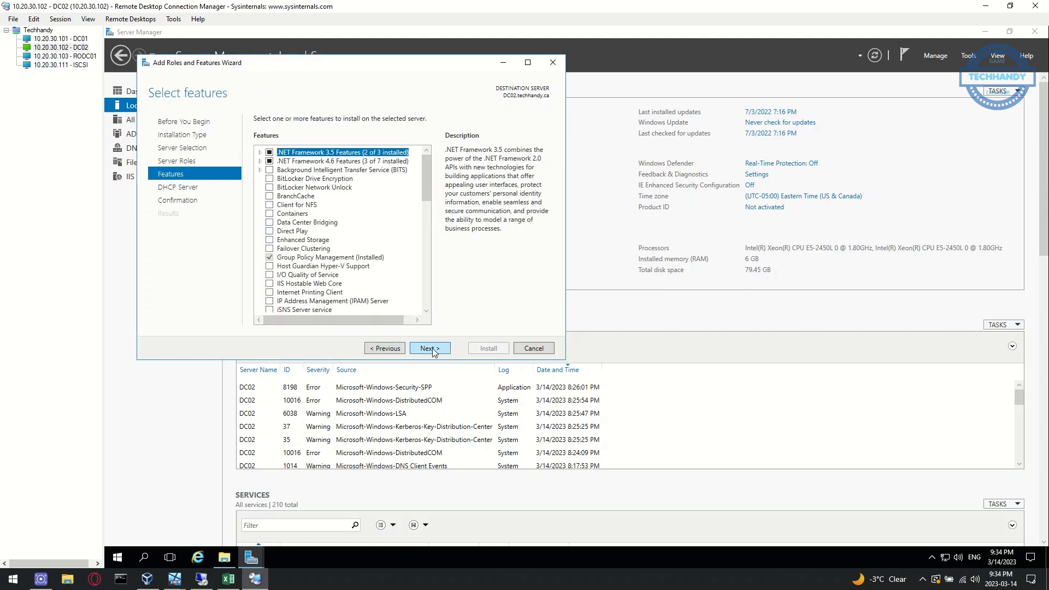
pyautogui.click(431, 349)
pyautogui.click(431, 349)
pyautogui.click(258, 135)
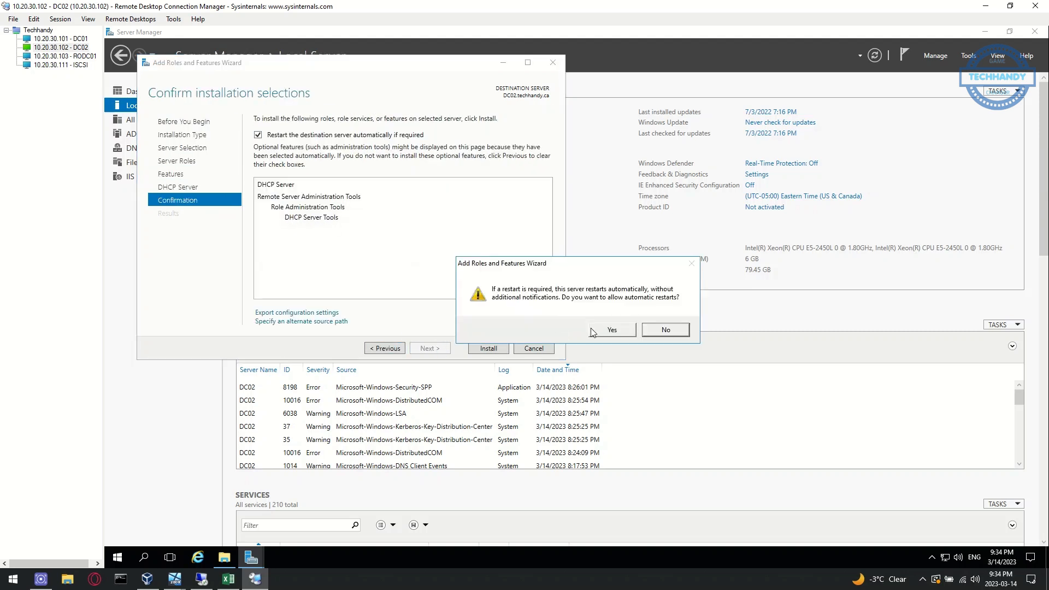
pyautogui.click(612, 330)
pyautogui.click(488, 348)
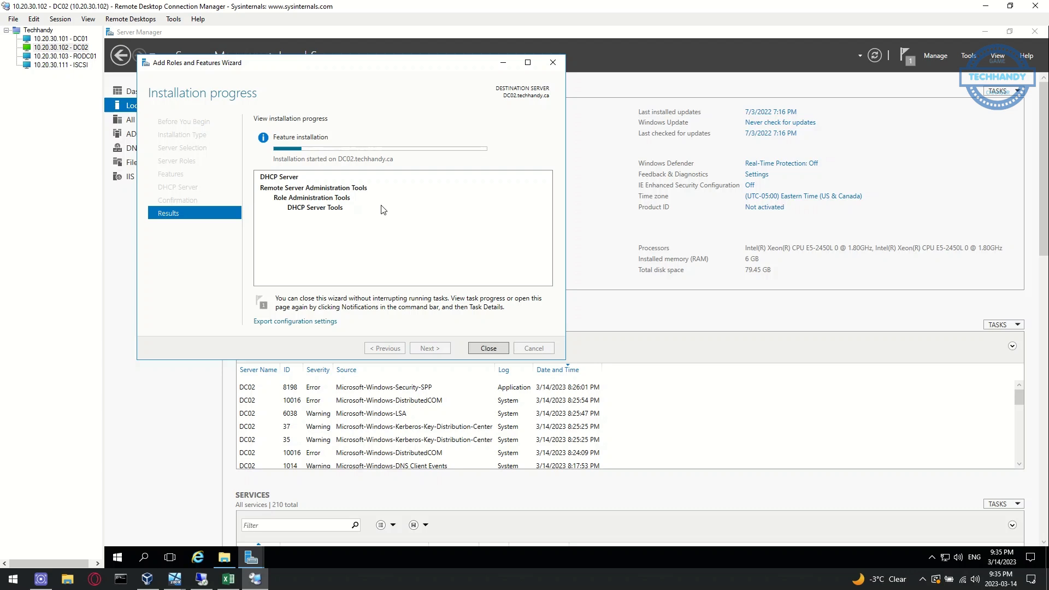
pyautogui.moveTo(381, 62); pyautogui.dragTo(586, 171)
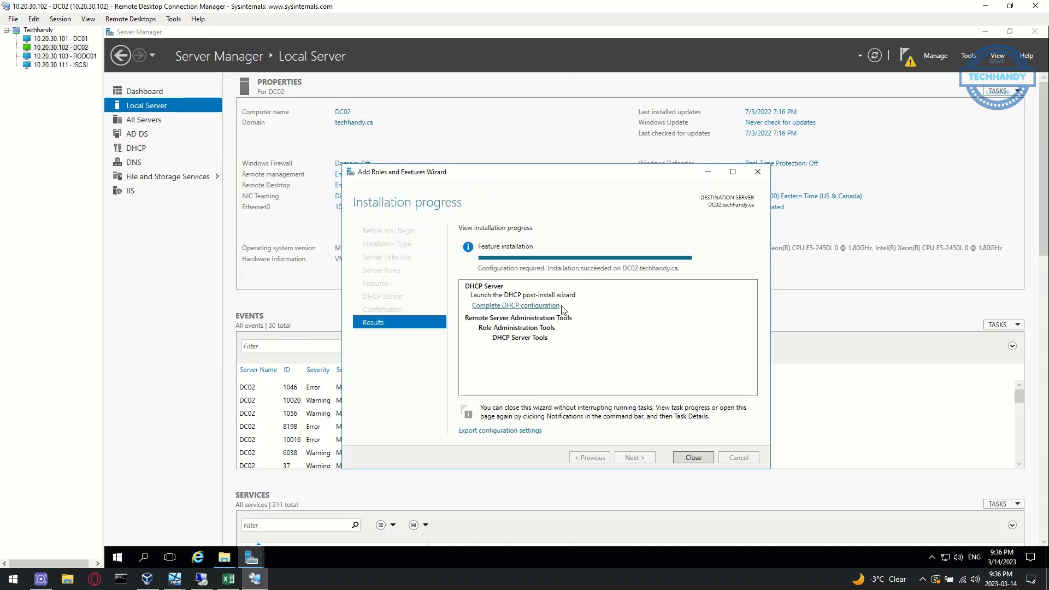
# Close the finished wizard, launch DC02's DHCP console, and reposition it with both panes widened
pyautogui.click(693, 457)
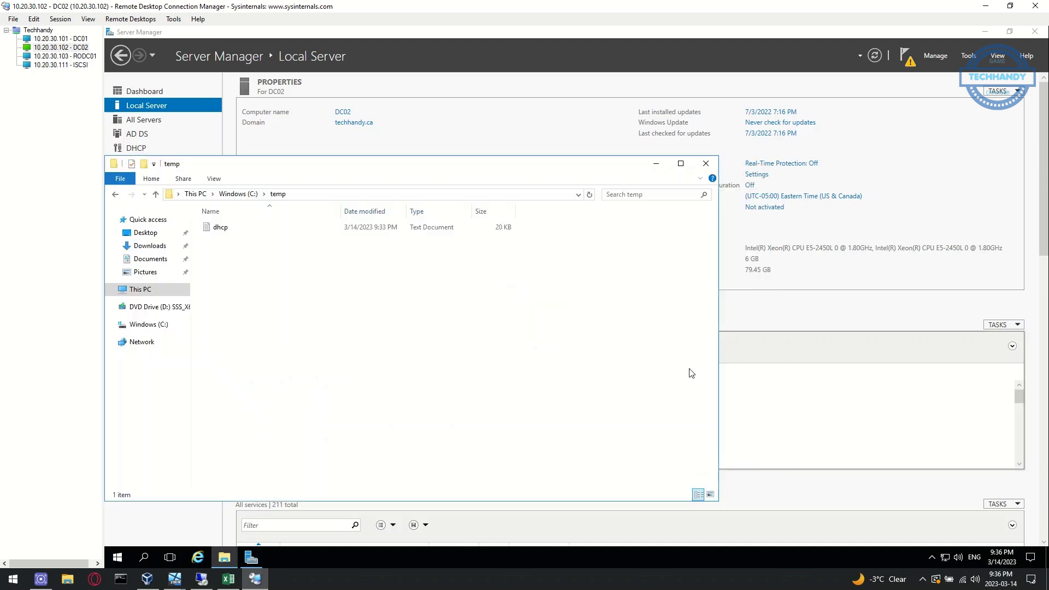
pyautogui.click(969, 56)
pyautogui.click(929, 180)
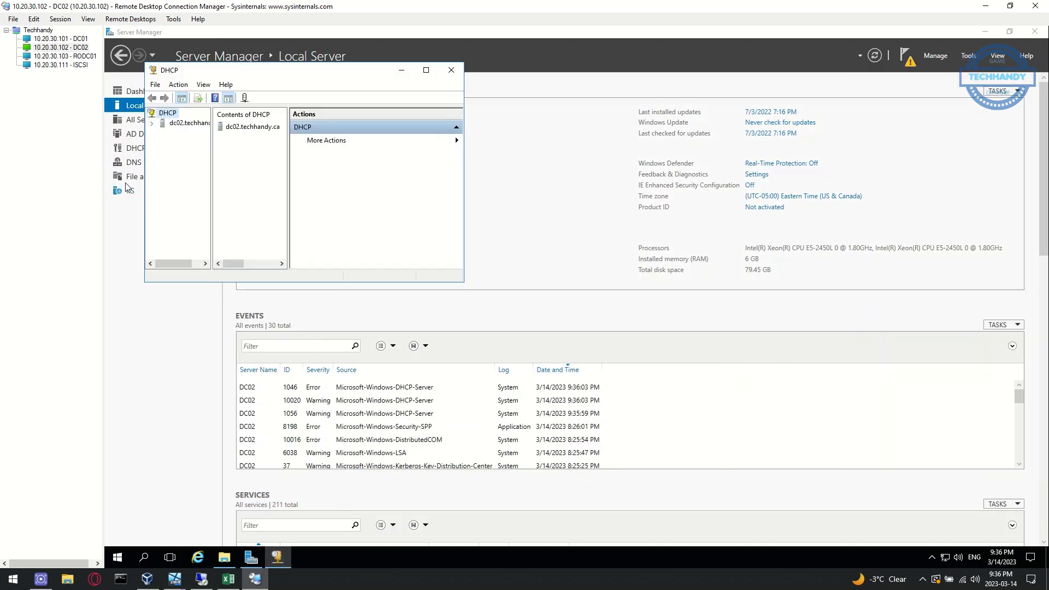
pyautogui.moveTo(211, 198); pyautogui.dragTo(288, 200)
pyautogui.moveTo(360, 71); pyautogui.dragTo(729, 289)
pyautogui.moveTo(656, 410); pyautogui.dragTo(719, 412)
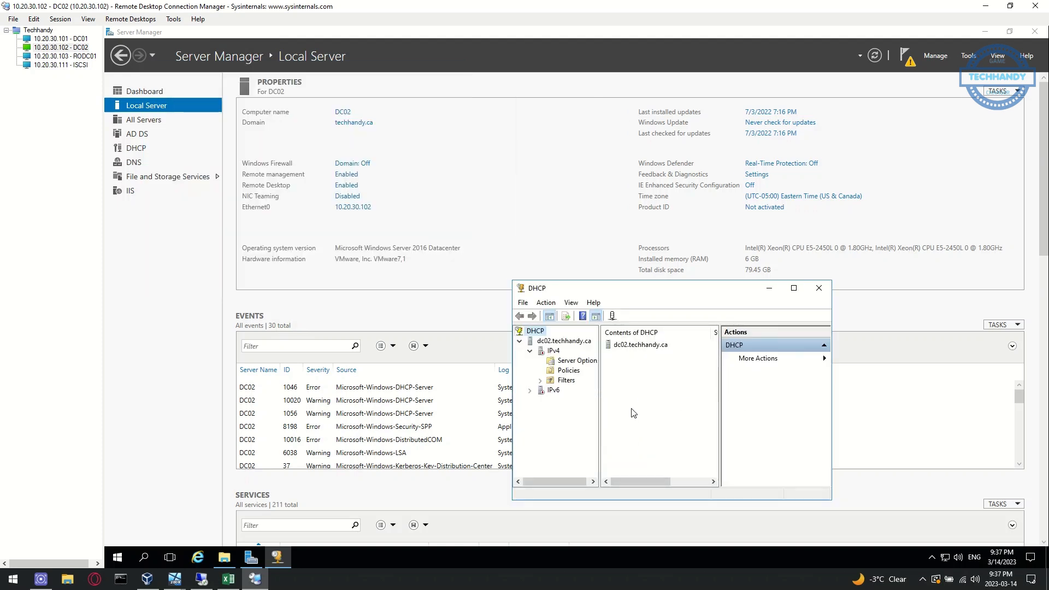
pyautogui.moveTo(600, 414); pyautogui.dragTo(635, 411)
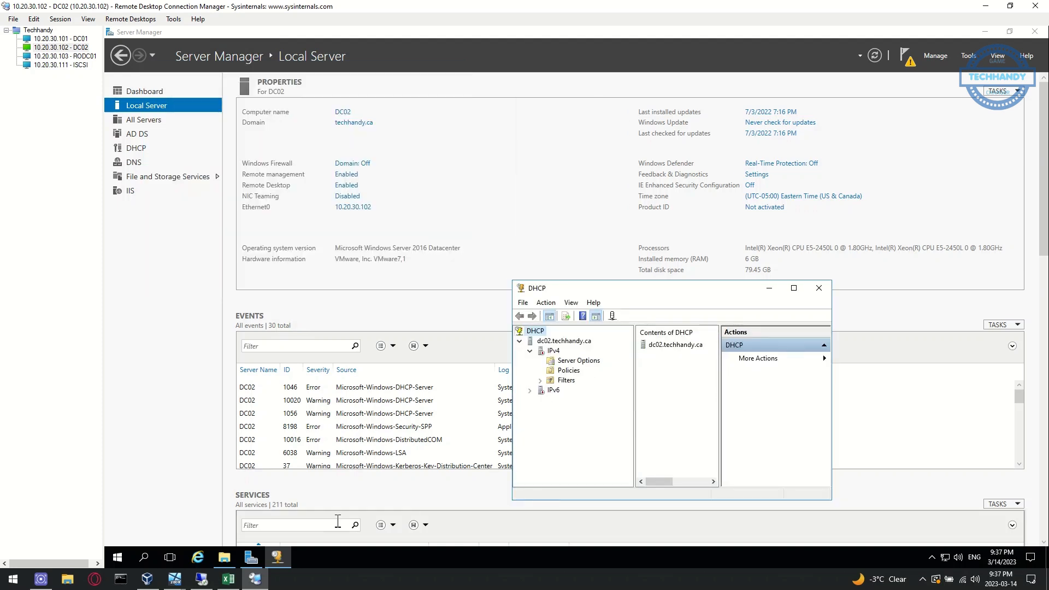
# Launch Command Prompt as administrator on DC02
pyautogui.click(117, 557)
pyautogui.write('cmd')
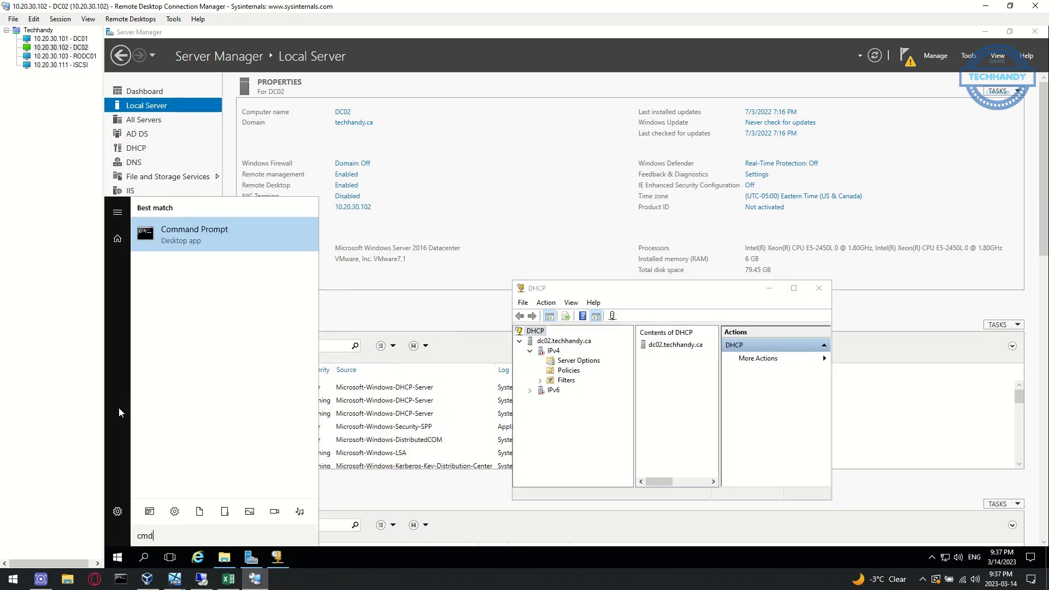
pyautogui.rightClick(242, 239)
pyautogui.click(253, 241)
pyautogui.click(511, 366)
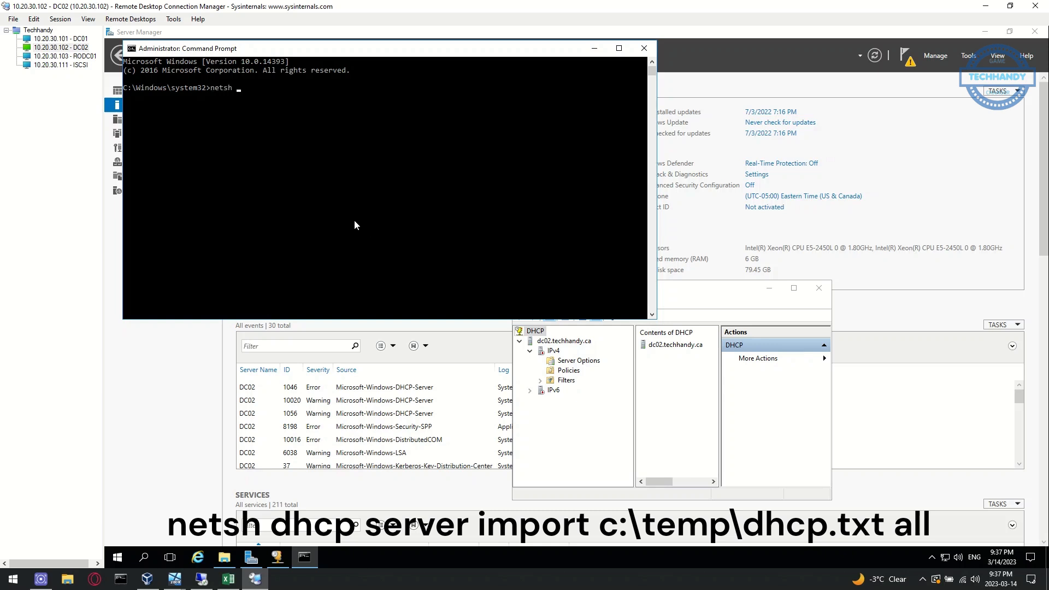
# Import the DHCP configuration with 'netsh dhcp server import c:\temp\dhcp.txt all'
pyautogui.write('netsh dhcp server import c:\\temp\\dhcp.txt all')
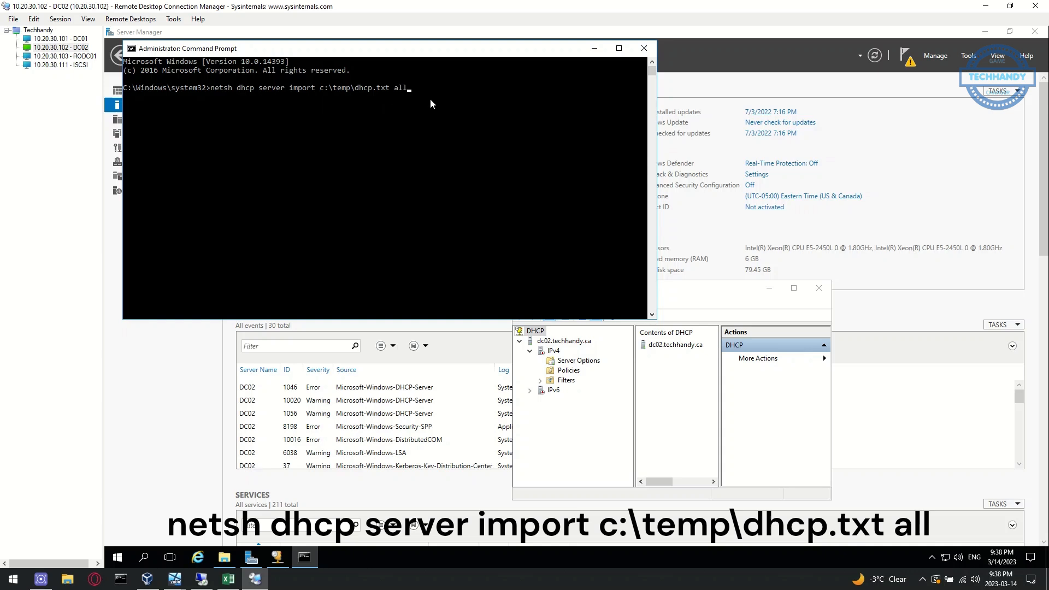
pyautogui.press('Return')
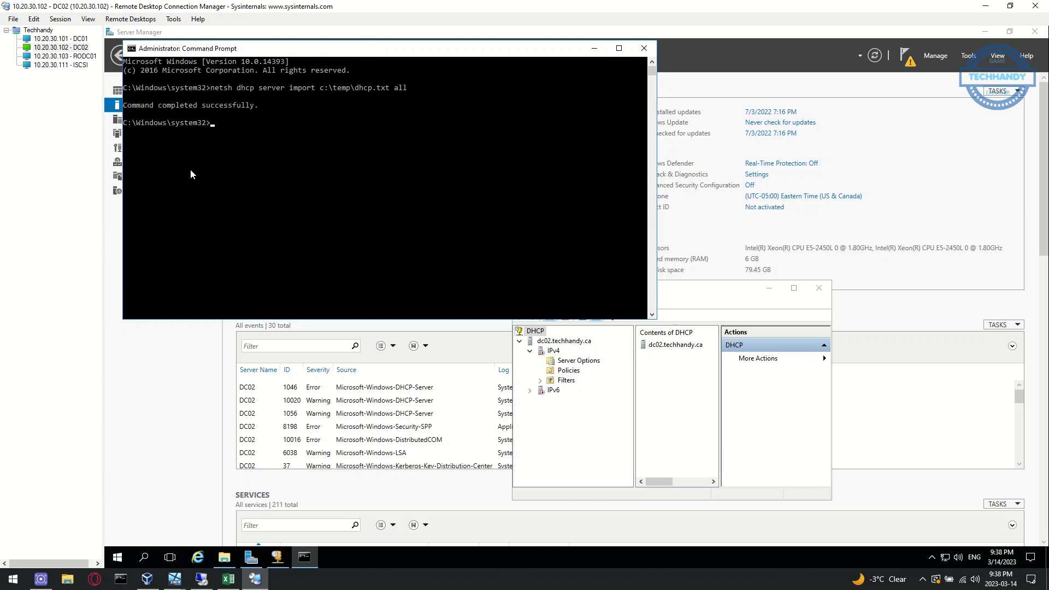
pyautogui.click(535, 383)
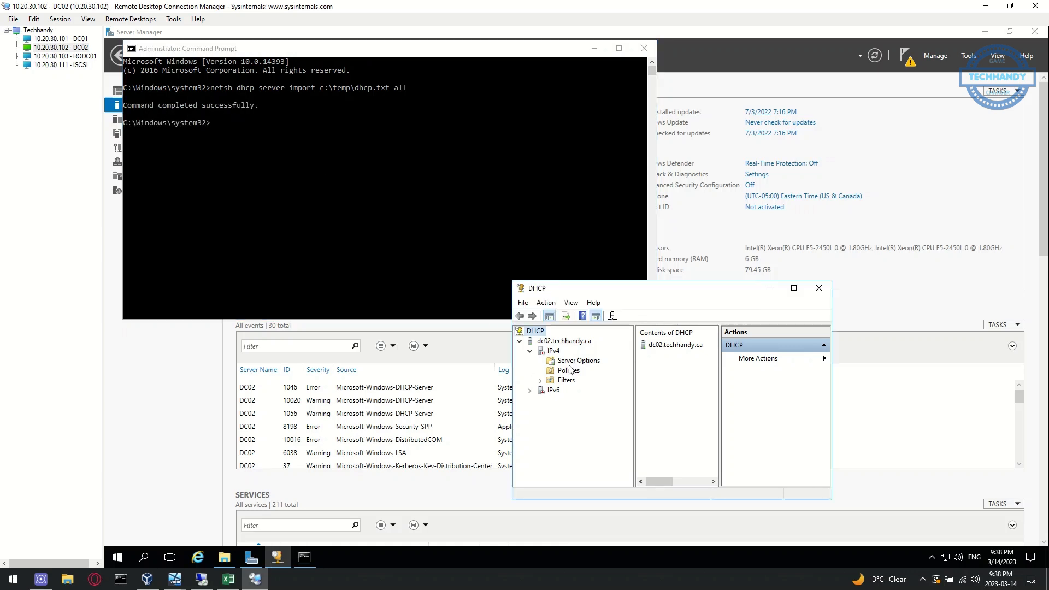
# Refresh dc02's DHCP console and expand Techhandy-Scope01 to view its 10.20.30.150–10.20.30.200 address pool
pyautogui.click(548, 303)
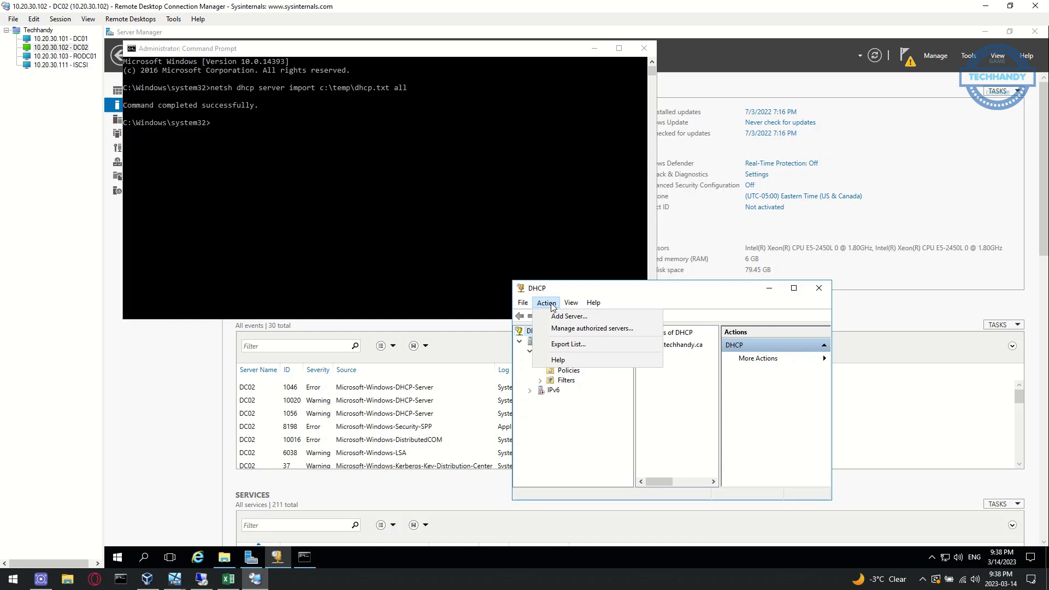
pyautogui.moveTo(576, 304)
pyautogui.click(570, 456)
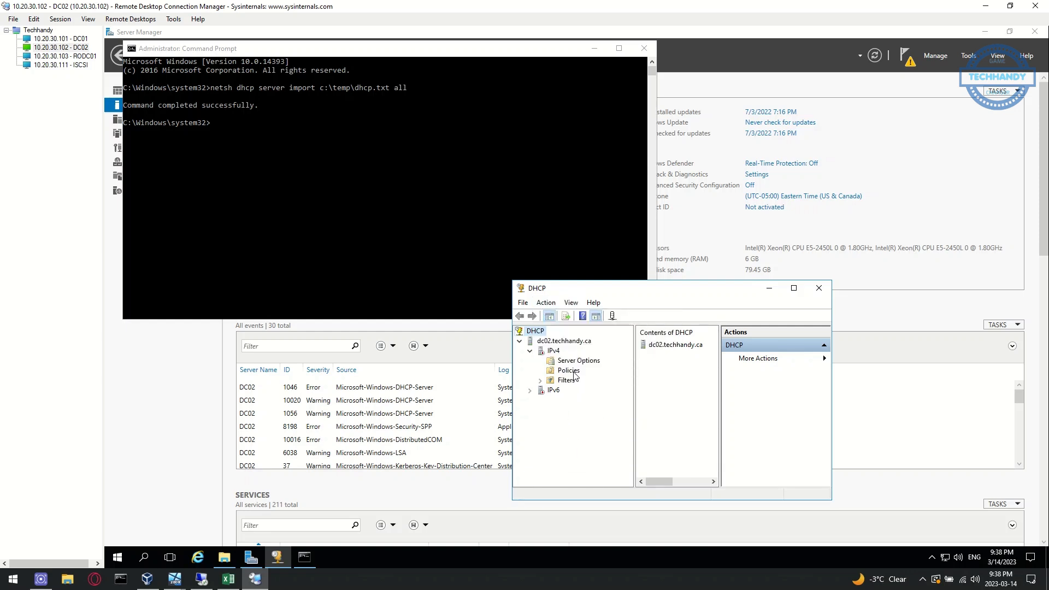
pyautogui.click(560, 343)
pyautogui.click(605, 317)
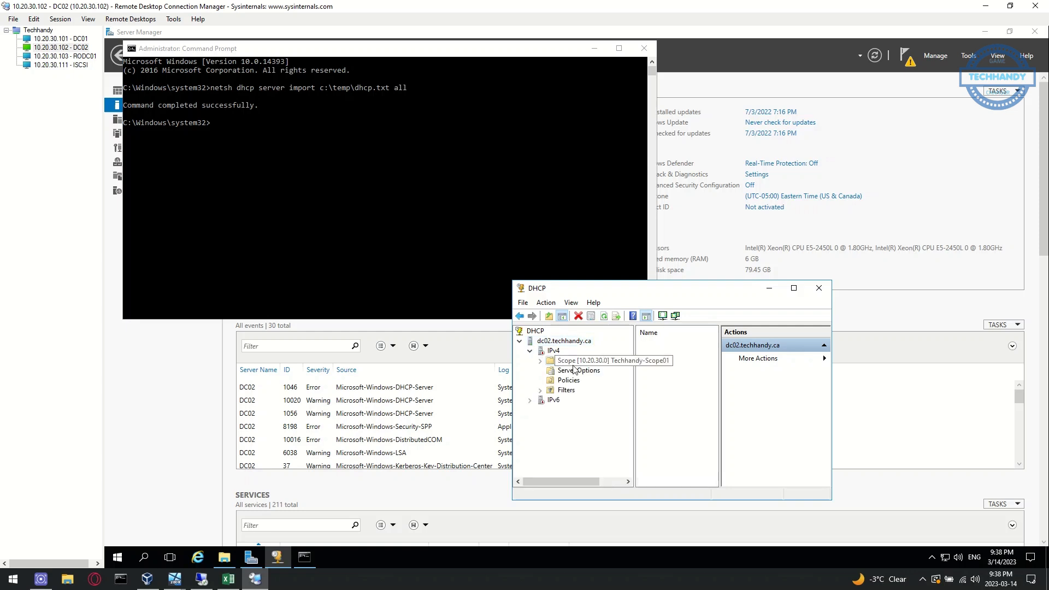
pyautogui.doubleClick(573, 363)
pyautogui.click(587, 371)
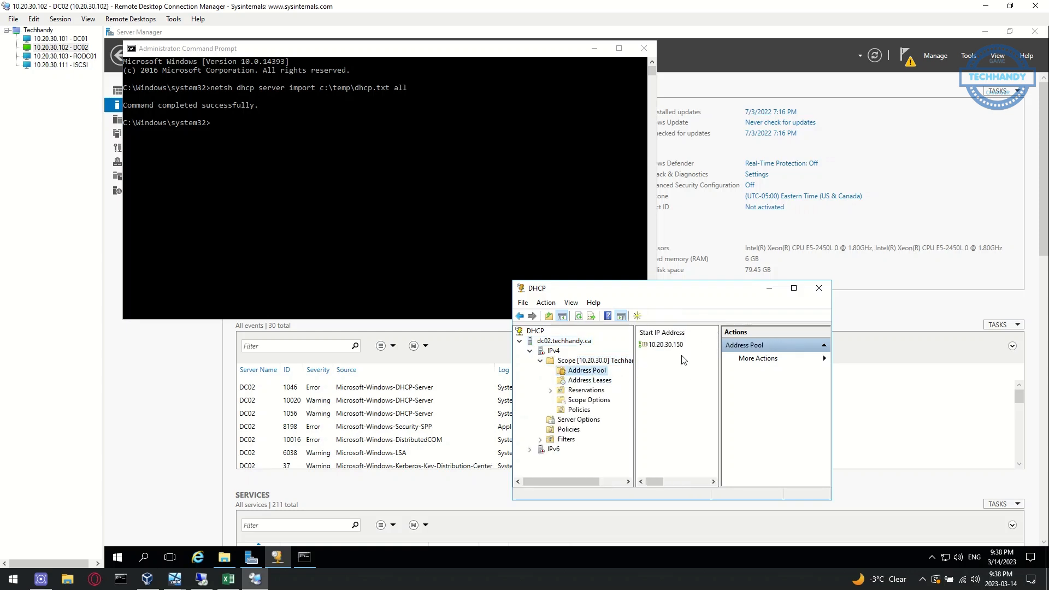
pyautogui.click(794, 288)
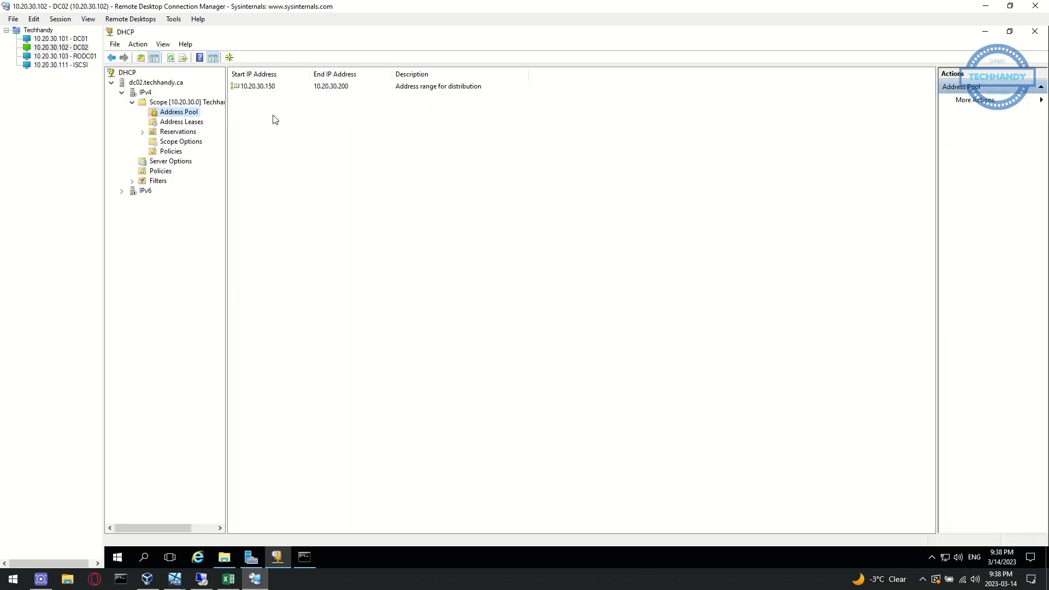
pyautogui.moveTo(226, 135); pyautogui.dragTo(276, 135)
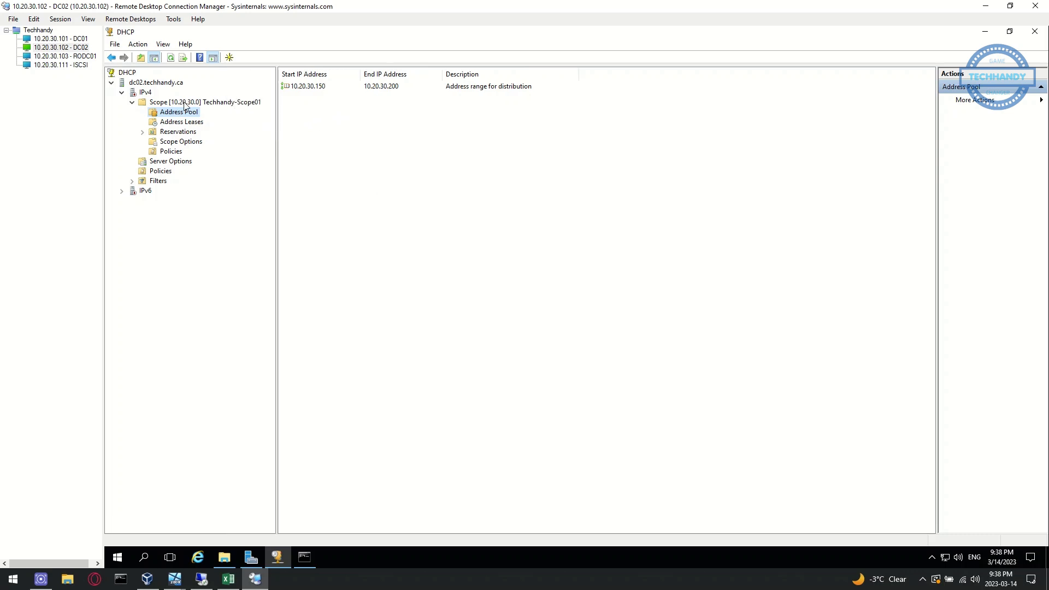
# Authorize dc02.techhandy.ca in Active Directory and refresh to show its authorized status
pyautogui.click(146, 93)
pyautogui.click(157, 83)
pyautogui.rightClick(159, 84)
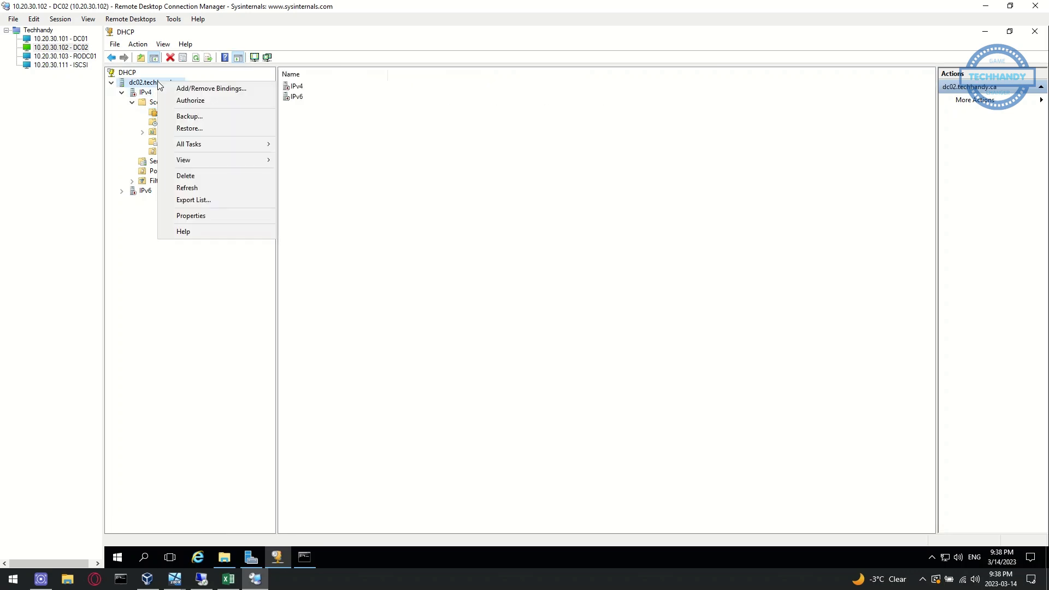
pyautogui.click(213, 104)
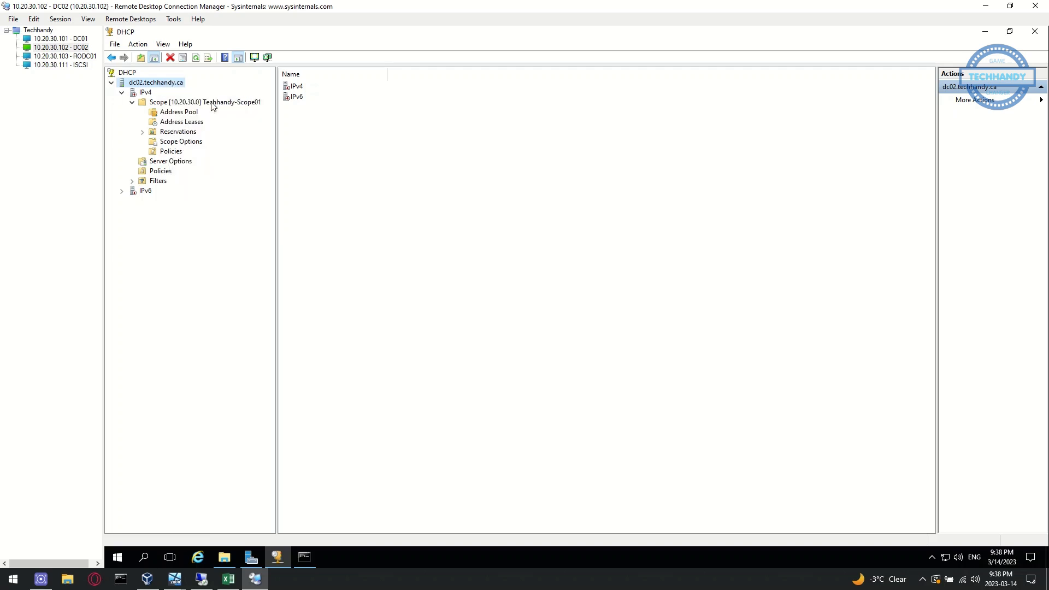
pyautogui.click(198, 60)
pyautogui.click(121, 92)
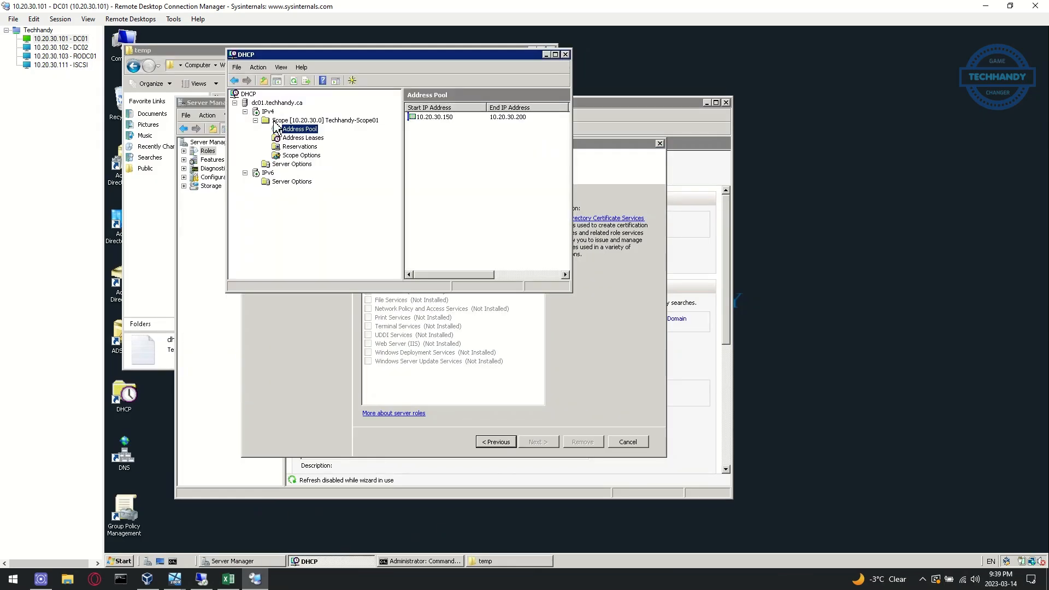
# Unauthorize the old dc01.techhandy.ca DHCP server and close DC01's DHCP console
pyautogui.click(266, 103)
pyautogui.rightClick(266, 105)
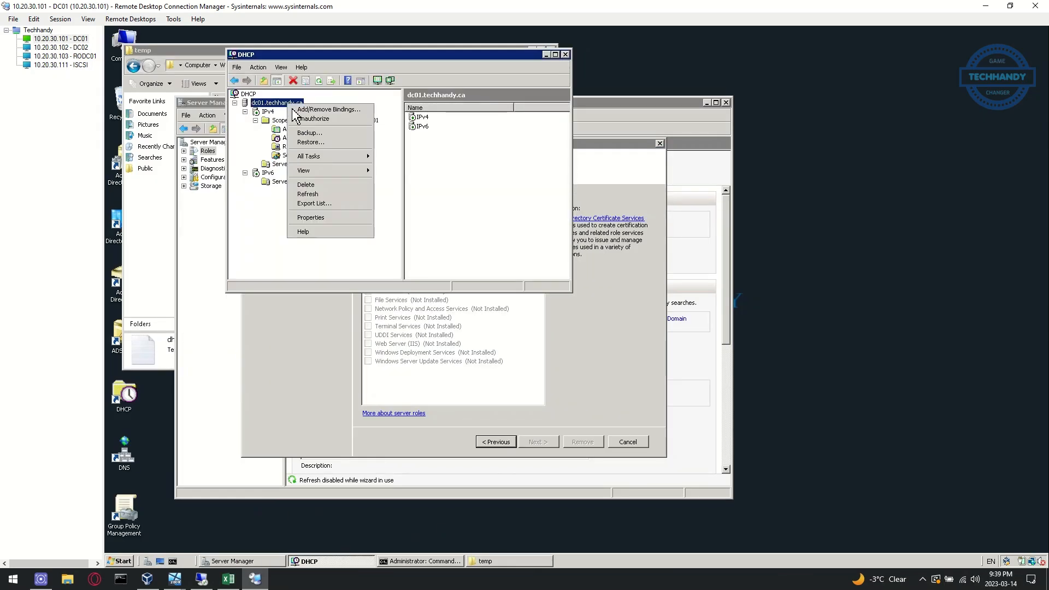
pyautogui.click(329, 120)
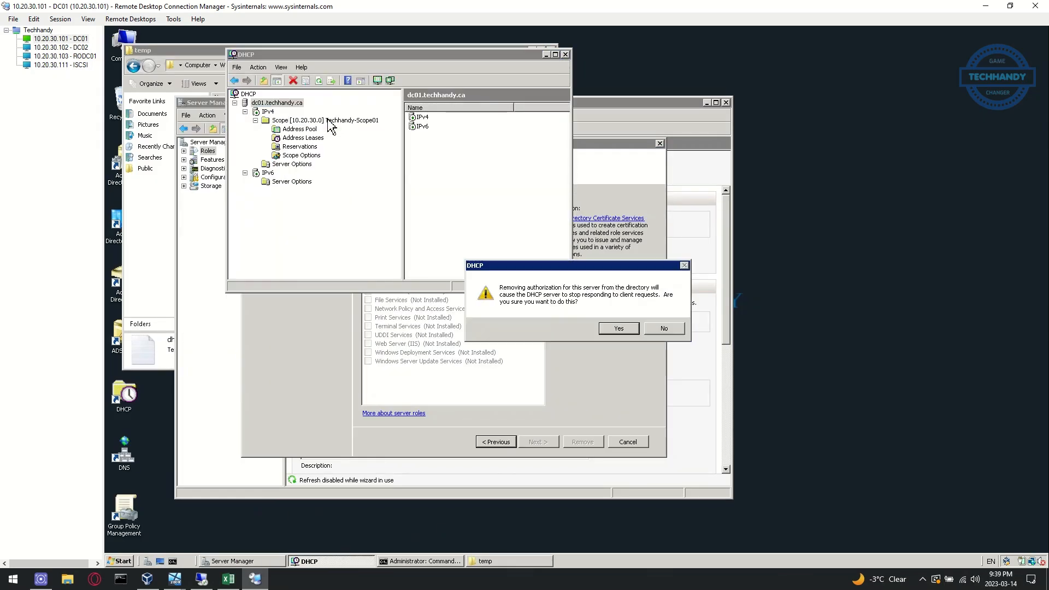
pyautogui.click(624, 328)
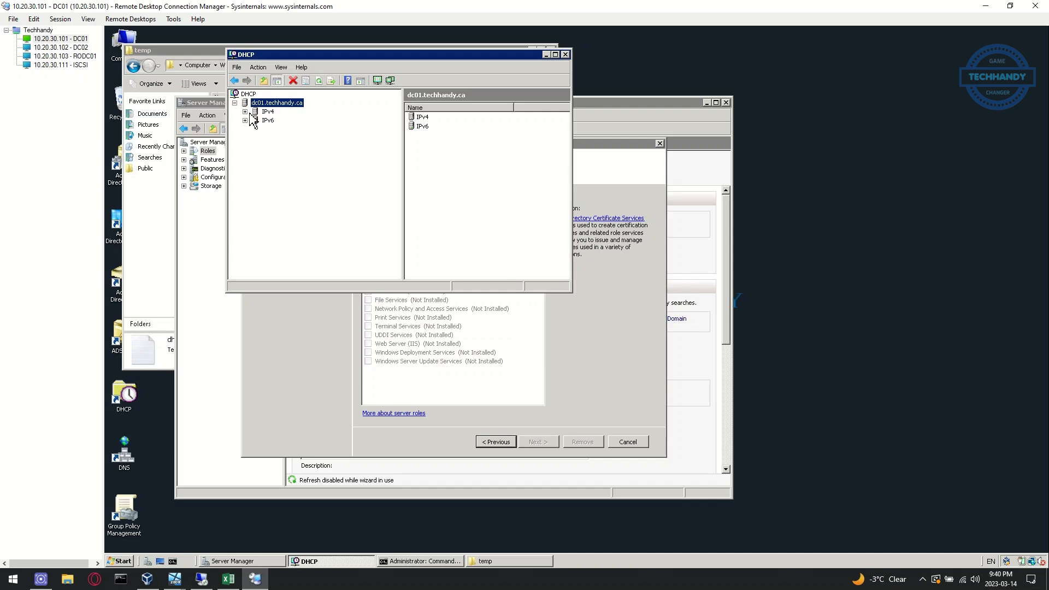
pyautogui.click(565, 55)
pyautogui.click(328, 561)
# List the current FSMO role holders with netdom query fsmo in an enlarged prompt window
pyautogui.write('netdom query fsmo')
pyautogui.press('Return')
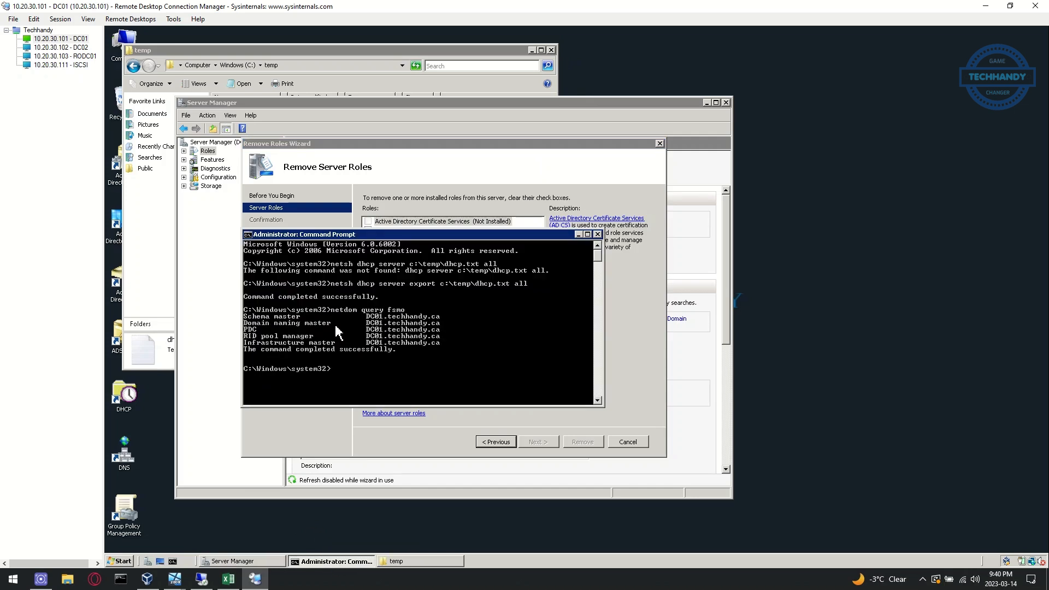
pyautogui.moveTo(604, 406); pyautogui.dragTo(651, 523)
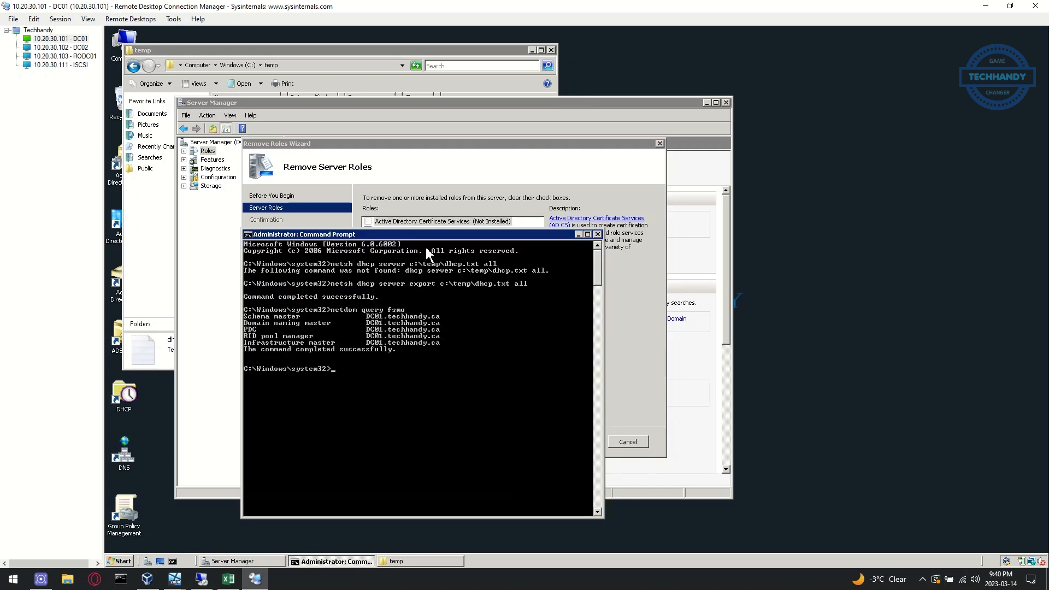
pyautogui.moveTo(418, 235); pyautogui.dragTo(427, 107)
# Start ntdsutil in FSMO role maintenance and connect it to server dc02
pyautogui.write('ntdsutil')
pyautogui.press('Return')
pyautogui.write('roles')
pyautogui.press('Return')
pyautogui.write('connection')
pyautogui.press('Return')
pyautogui.write('connect to server')
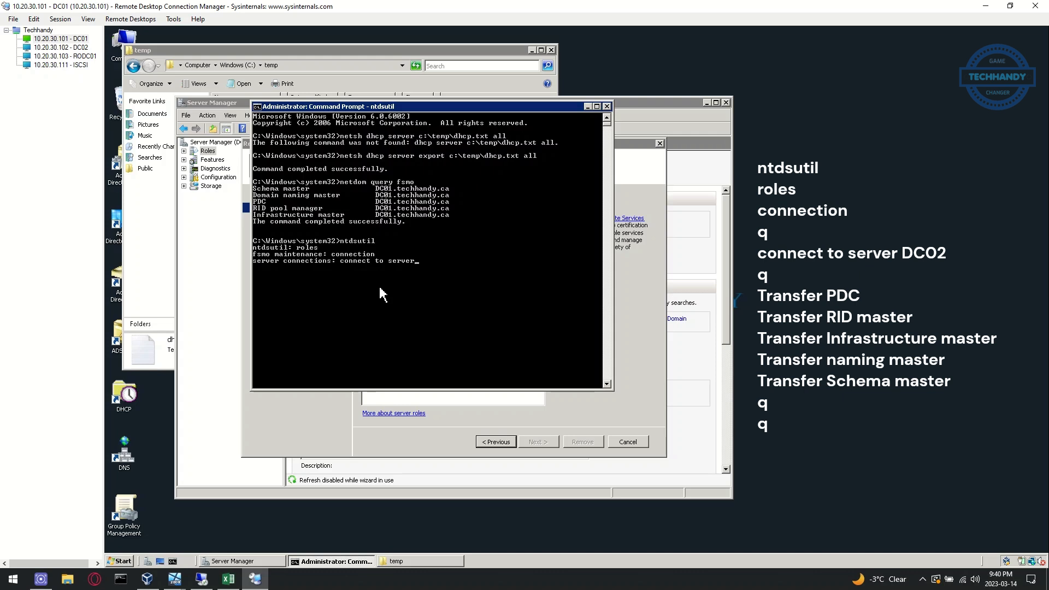
pyautogui.write(' dc02')
pyautogui.press('Return')
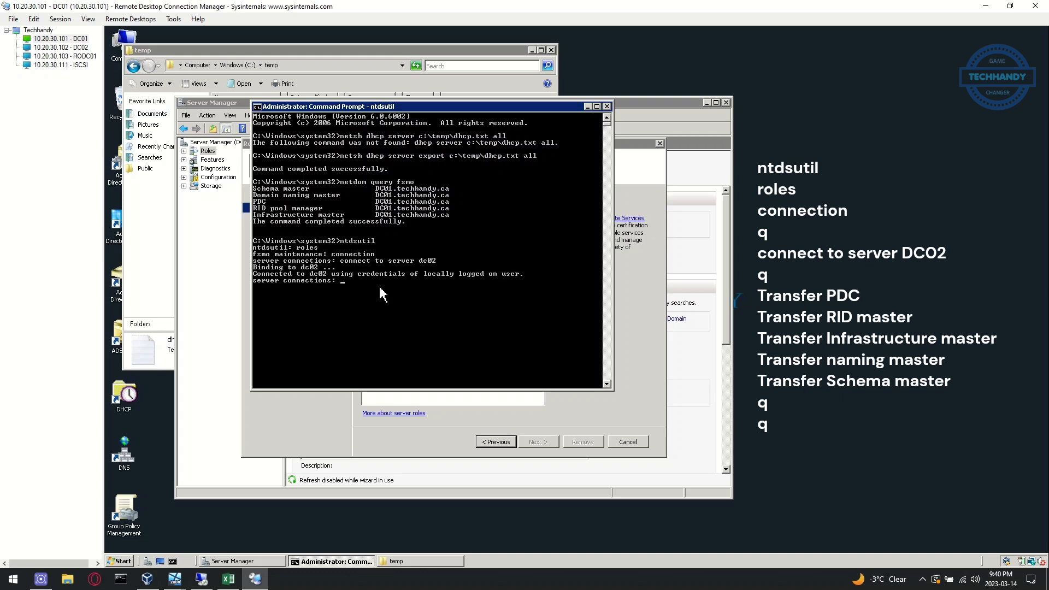
pyautogui.write('q')
pyautogui.press('Return')
# Transfer the PDC, RID master and infrastructure master roles to dc02
pyautogui.write('transfer pdc')
pyautogui.press('Return')
pyautogui.press('Return')
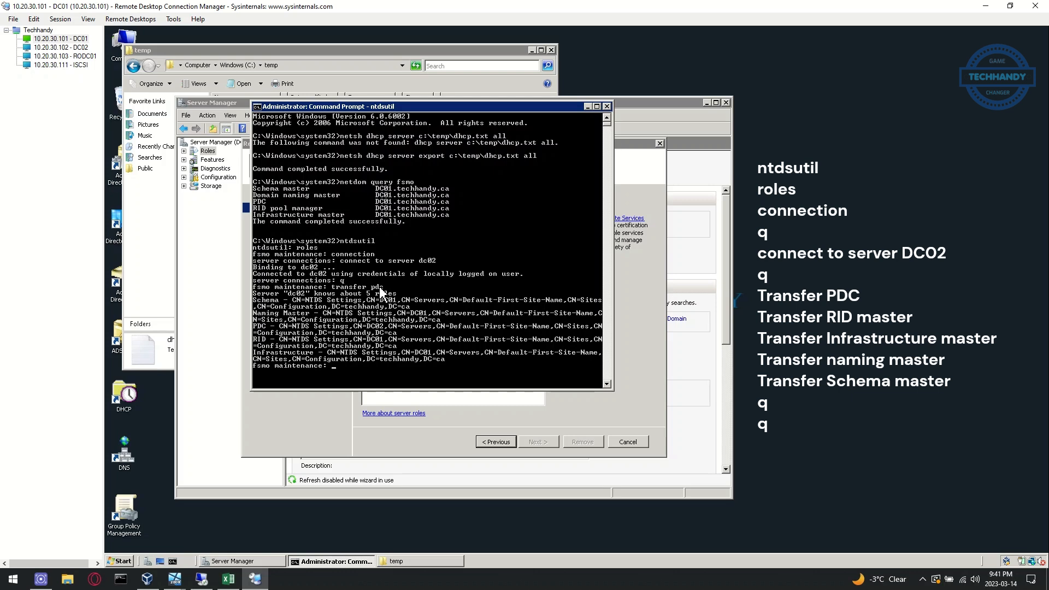
pyautogui.write('transfer rid master')
pyautogui.press('Return')
pyautogui.press('Return')
pyautogui.write('transfer in')
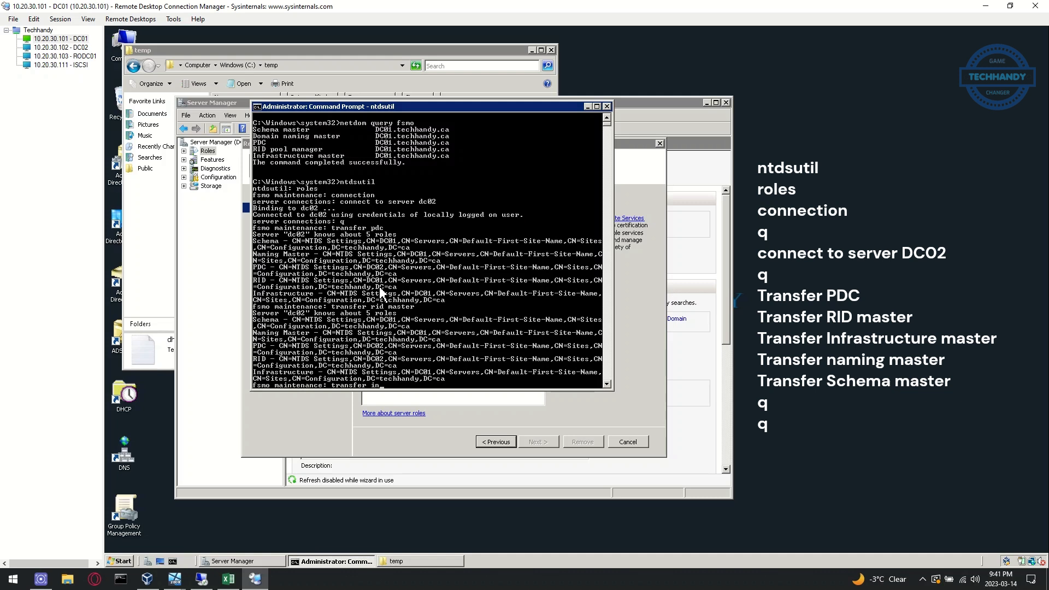
pyautogui.write('frastructure master')
pyautogui.press('Return')
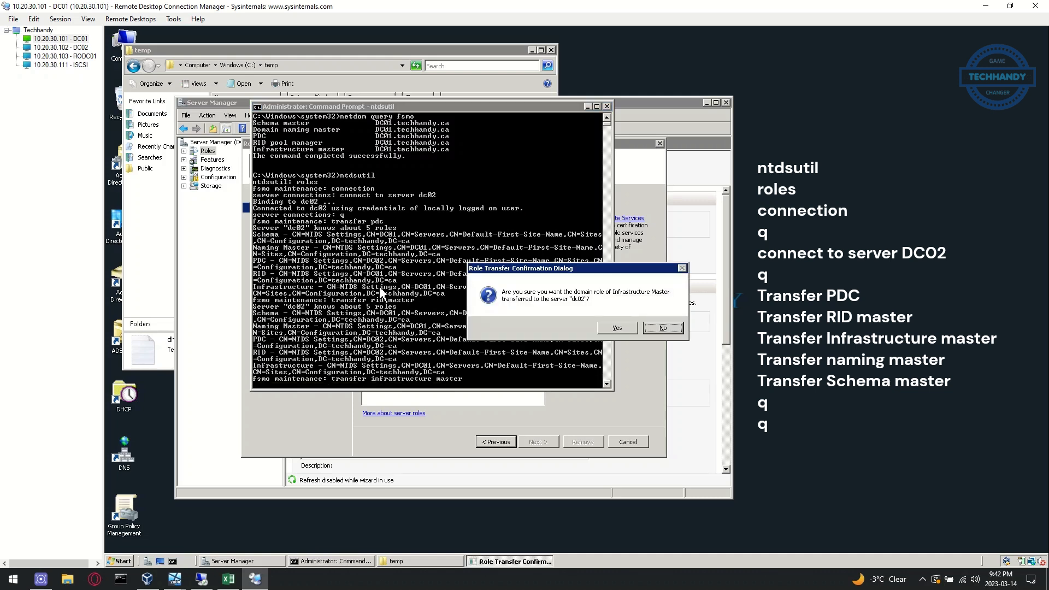
pyautogui.press('Return')
# Transfer the naming master and schema master roles to dc02, then exit ntdsutil
pyautogui.write('transfer')
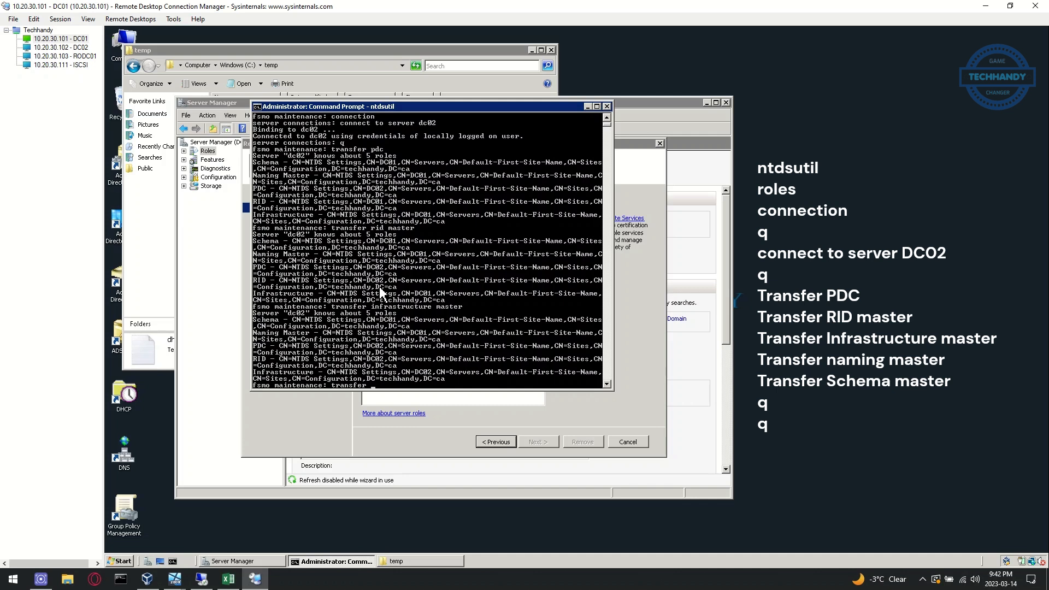
pyautogui.write(' naming master')
pyautogui.press('Return')
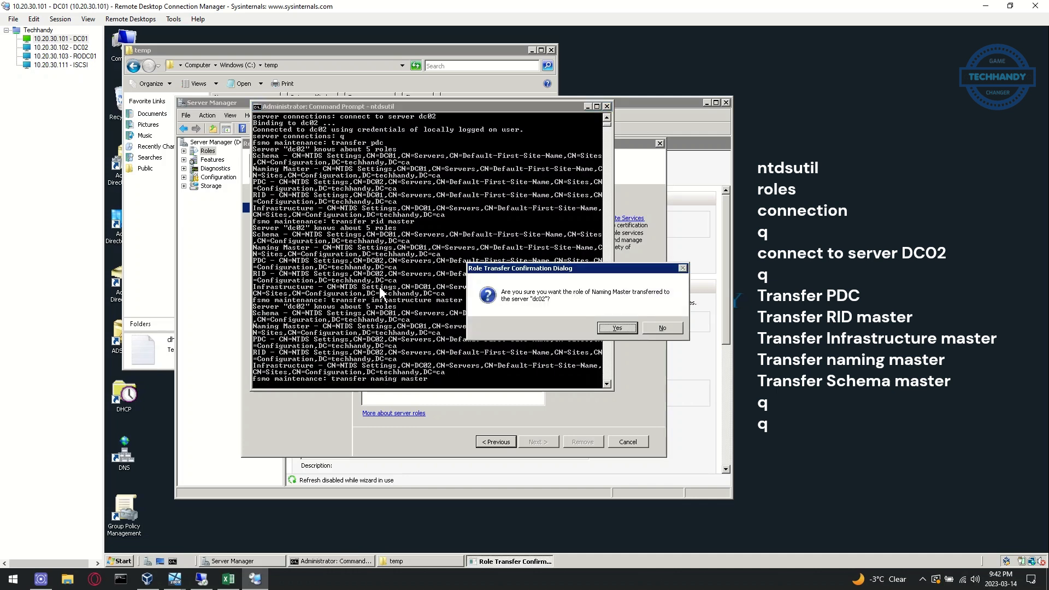
pyautogui.press('Return')
pyautogui.write('transfer schema master')
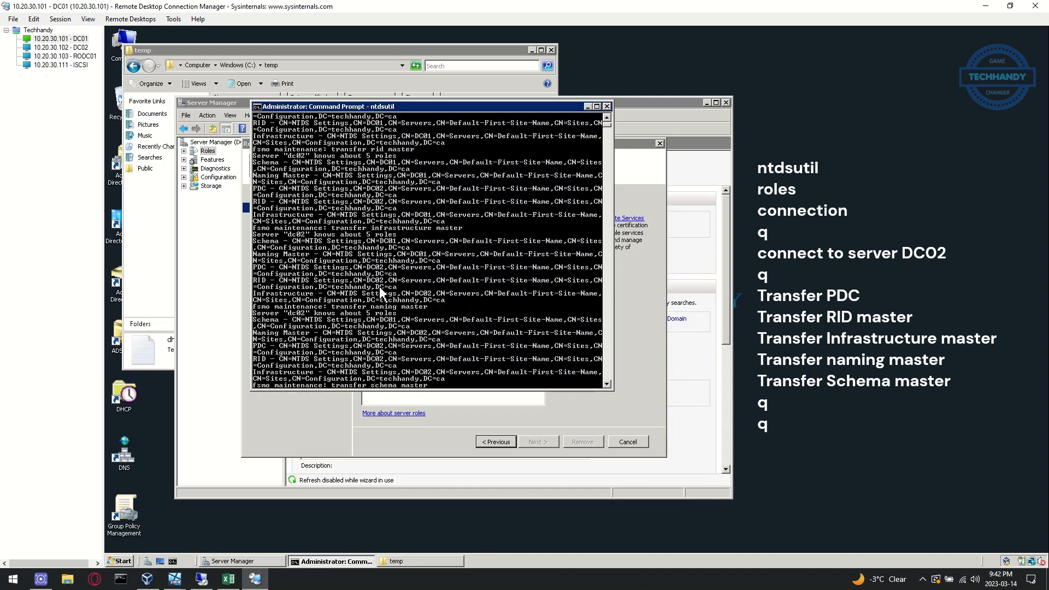
pyautogui.press('Return')
pyautogui.press('Return')
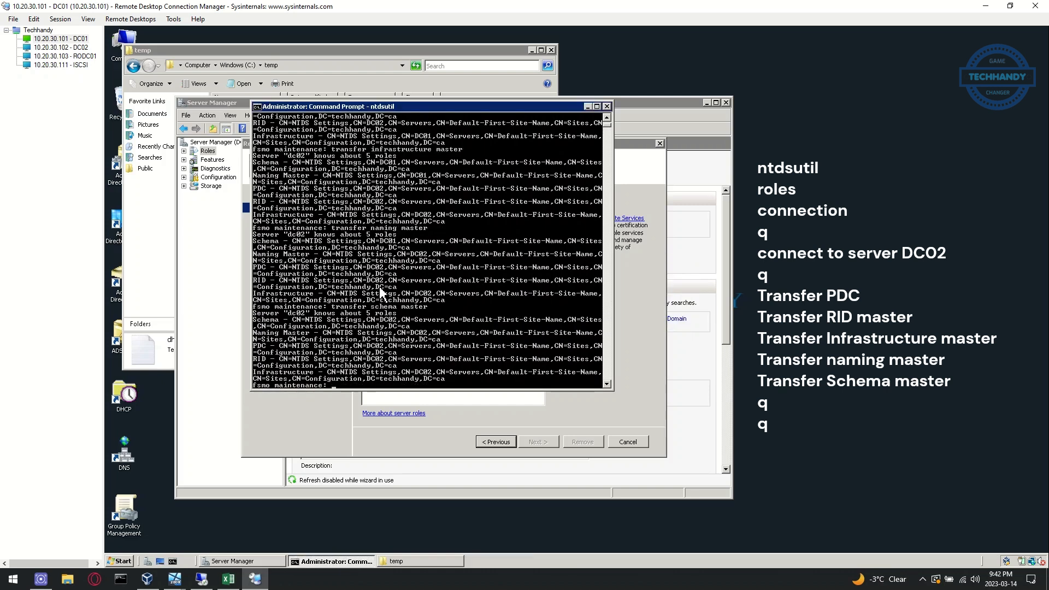
pyautogui.write('q')
pyautogui.press('Return')
pyautogui.write('q')
pyautogui.press('Return')
pyautogui.write('netdom query fsmo')
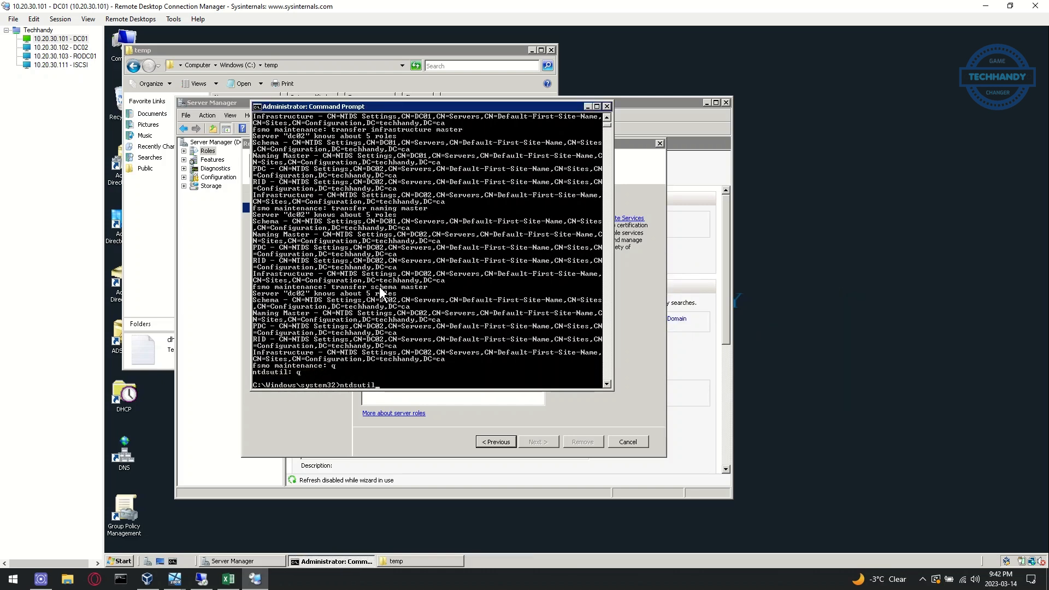
pyautogui.press('Return')
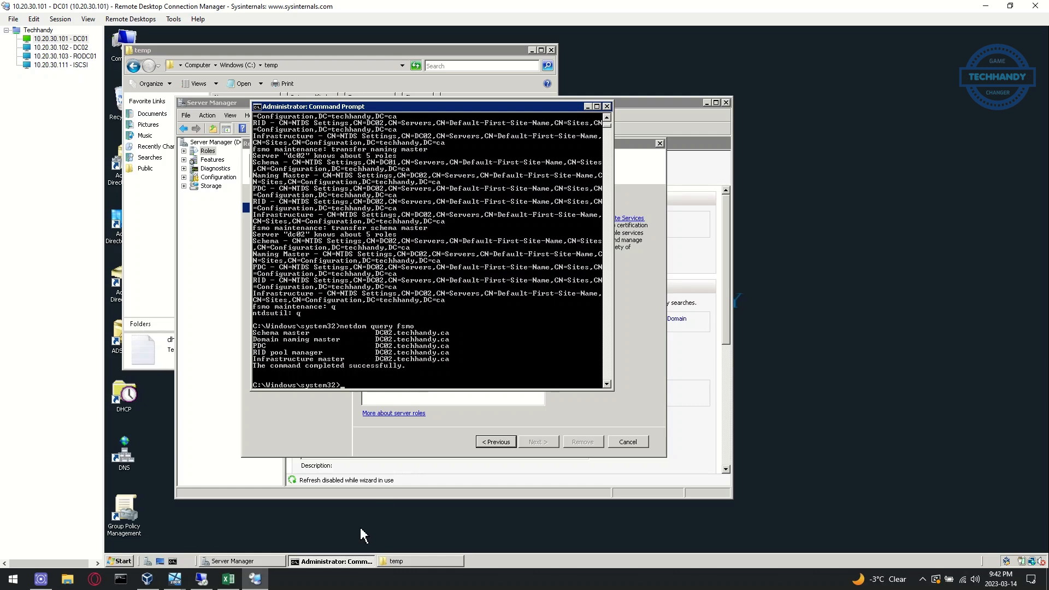
# Mark the FSMO transfer line done in the Excel migration checklist
pyautogui.click(229, 579)
pyautogui.click(191, 65)
pyautogui.moveTo(88, 411); pyautogui.dragTo(416, 411)
pyautogui.click(255, 579)
pyautogui.click(608, 106)
# Run dcpromo to remove Active Directory from DC01, deleting its DNS delegation with domain admin credentials, then restart
pyautogui.press('super+r')
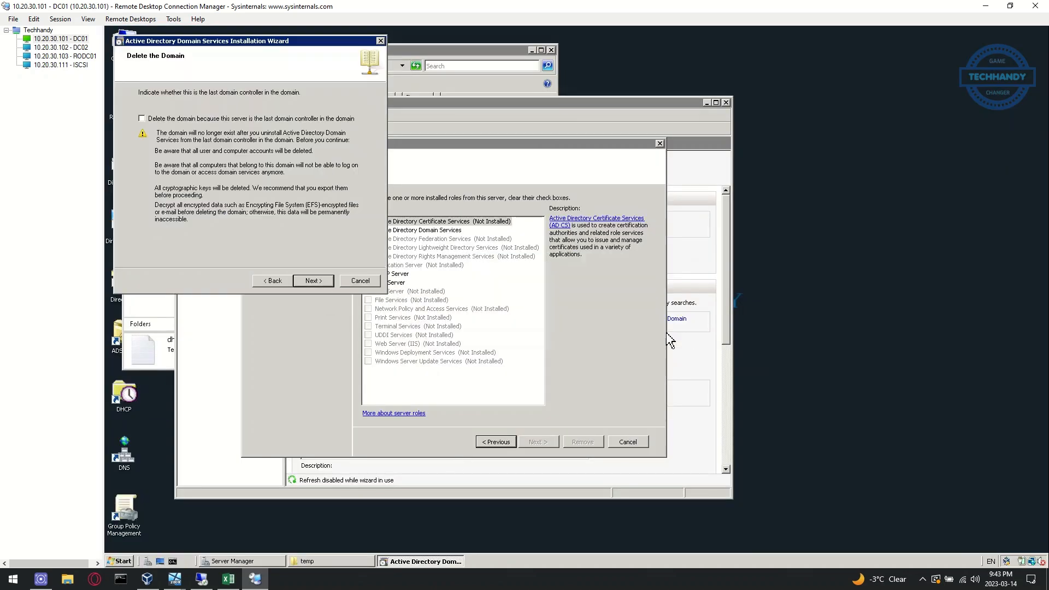
pyautogui.click(326, 283)
pyautogui.click(313, 281)
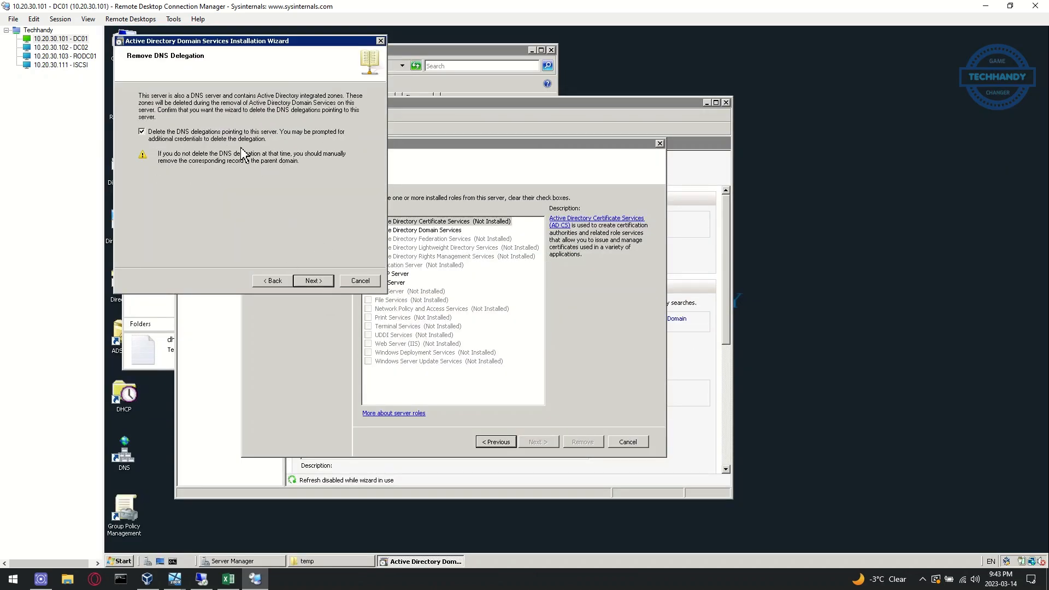
pyautogui.write('techhandy\\admin01')
pyautogui.press('Return')
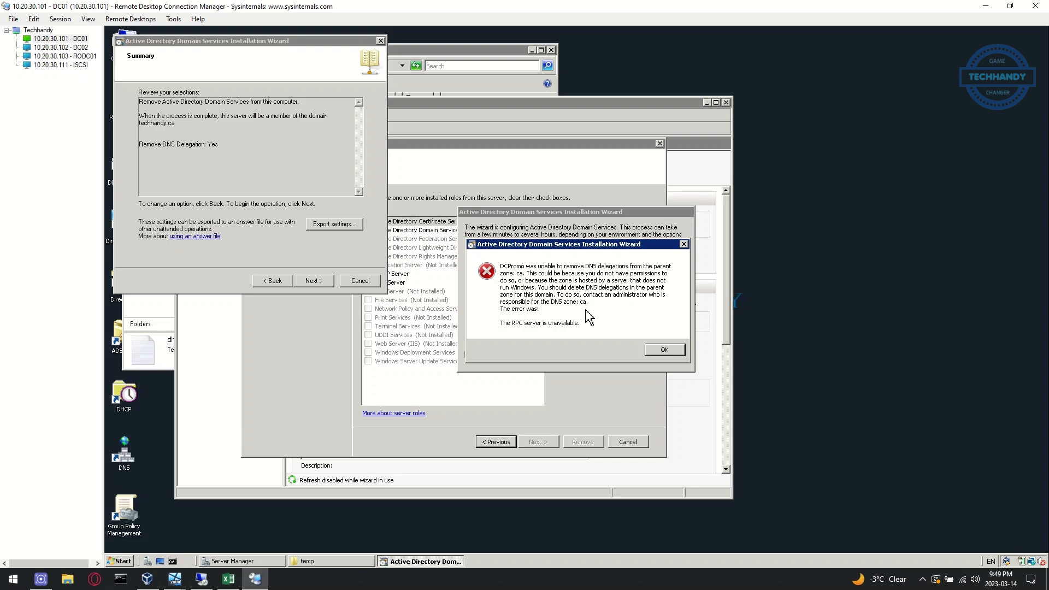
pyautogui.click(660, 350)
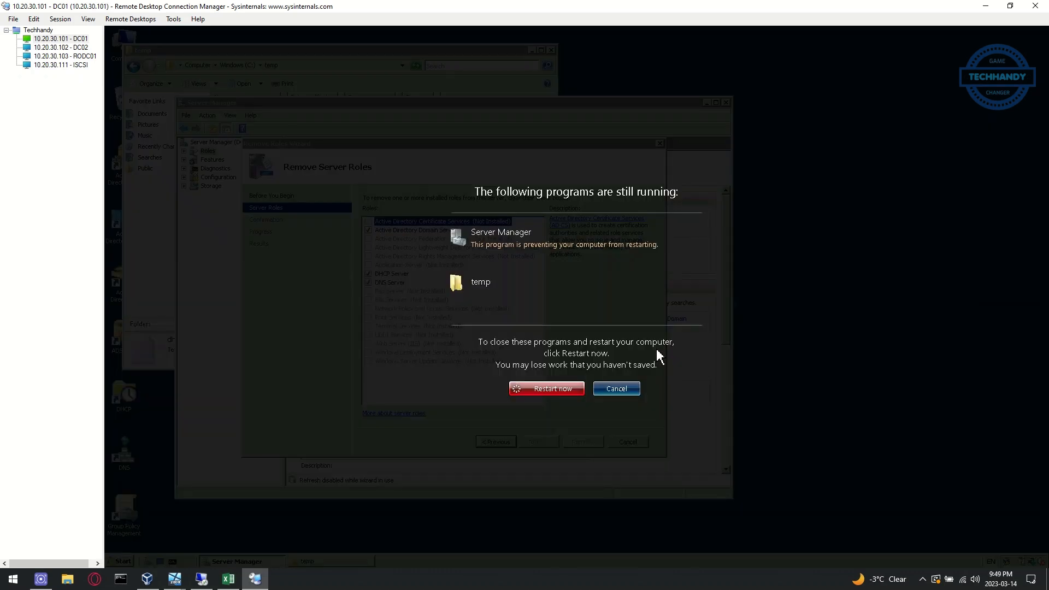
pyautogui.click(566, 387)
# Close the completed removal wizard and change DC01's membership to WORKGROUP
pyautogui.moveTo(175, 578)
pyautogui.click(216, 530)
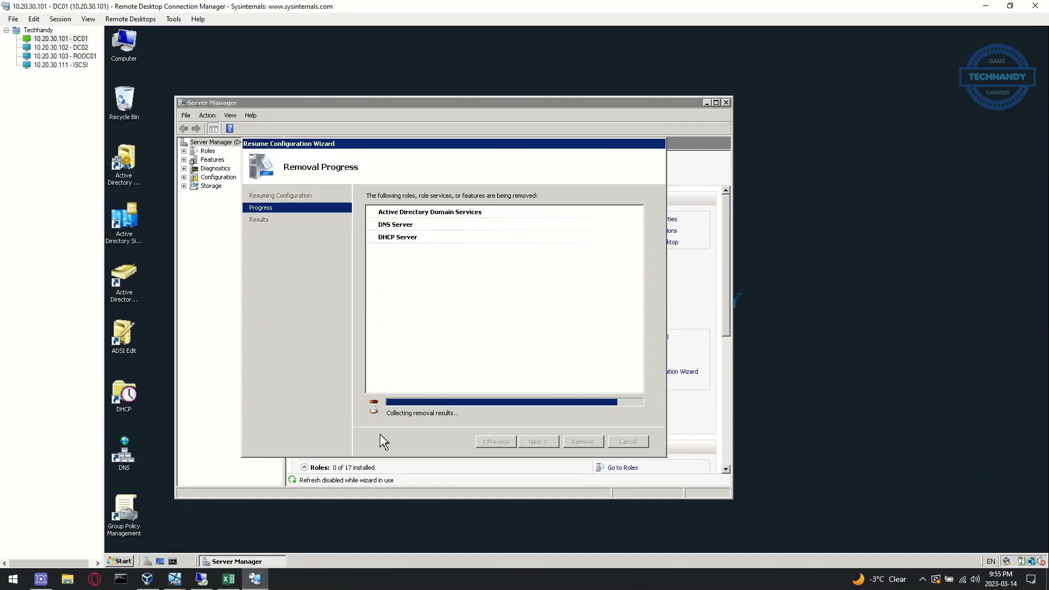
pyautogui.click(584, 441)
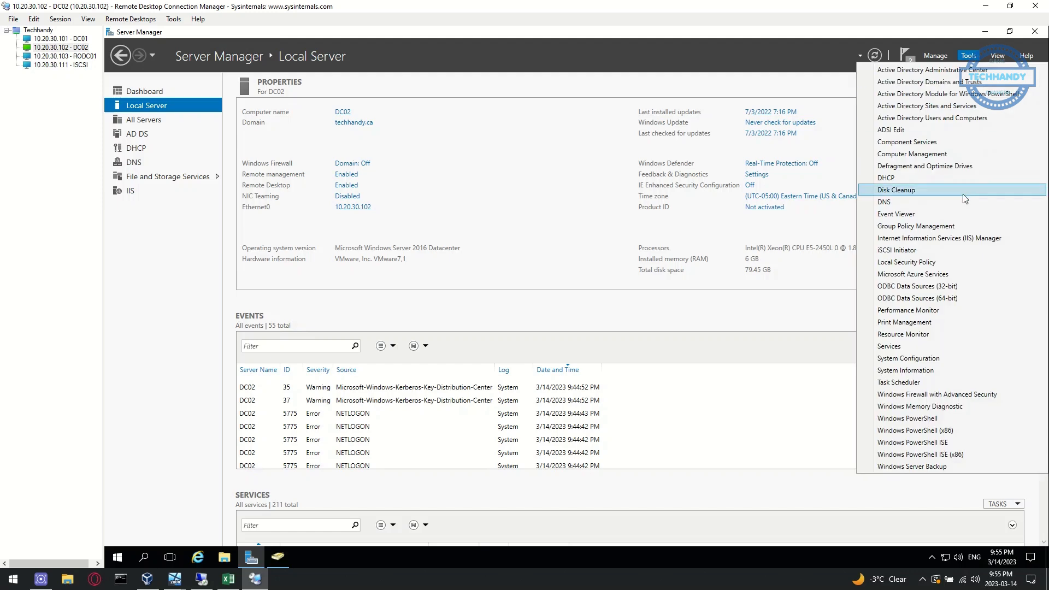
pyautogui.click(916, 226)
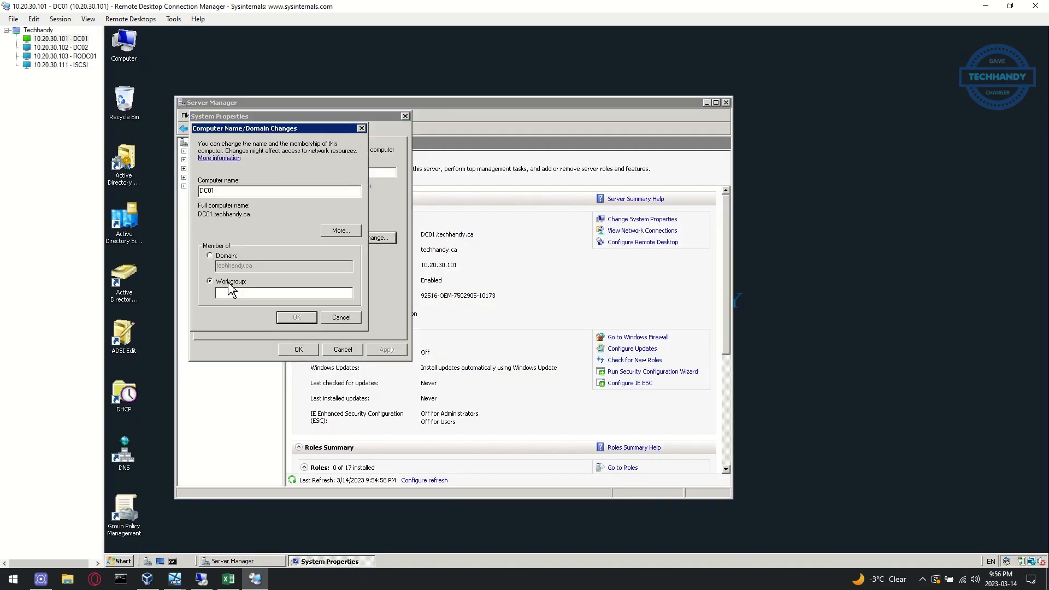
pyautogui.write('WORKGROUP')
pyautogui.click(296, 317)
pyautogui.click(649, 306)
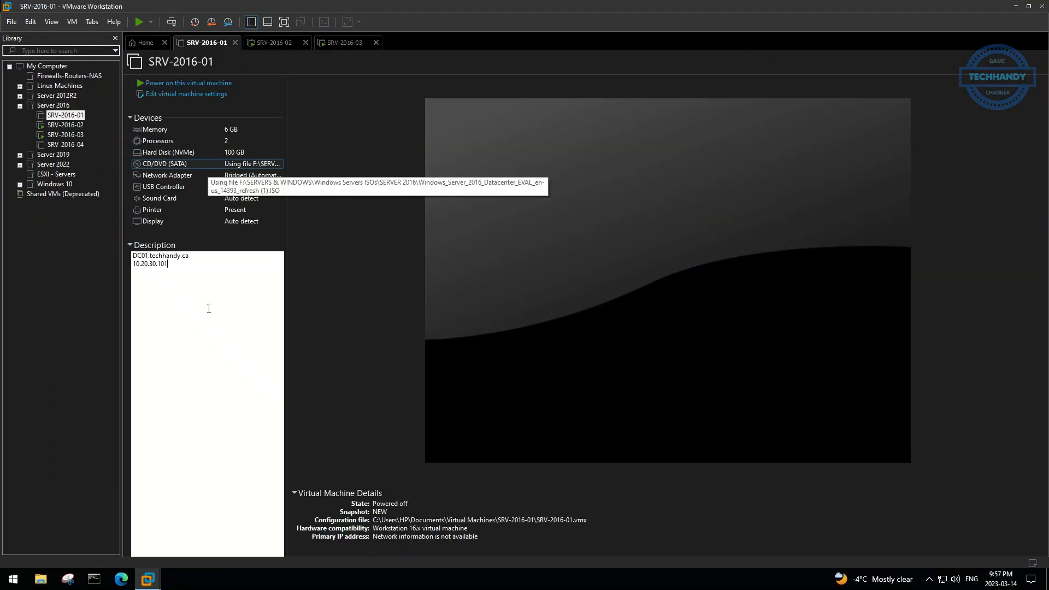
# Mark the decommission line done and delete the old DC01 computer object
pyautogui.click(214, 82)
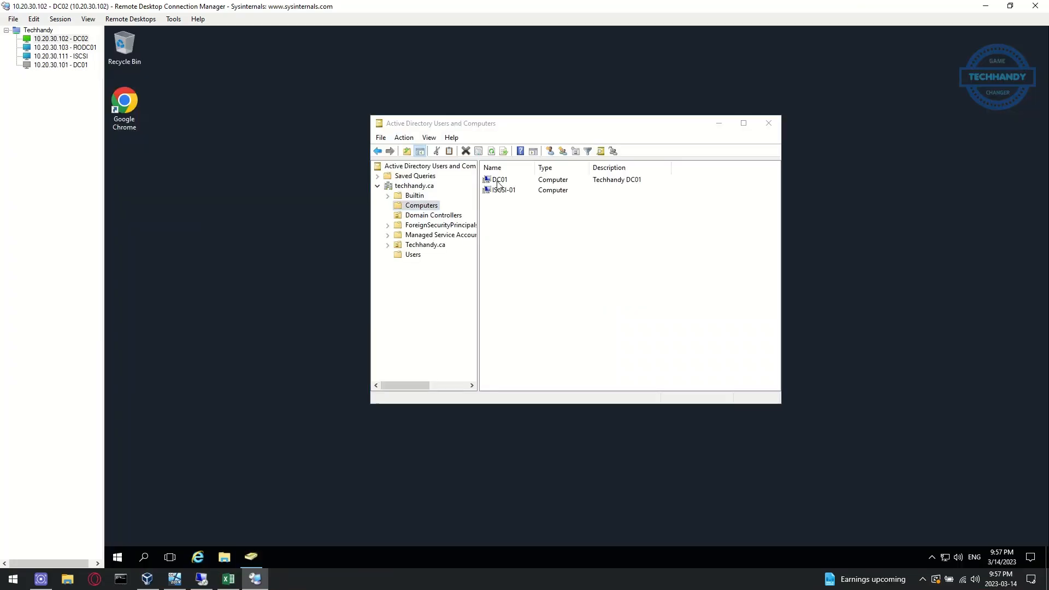
pyautogui.rightClick(509, 182)
pyautogui.click(541, 280)
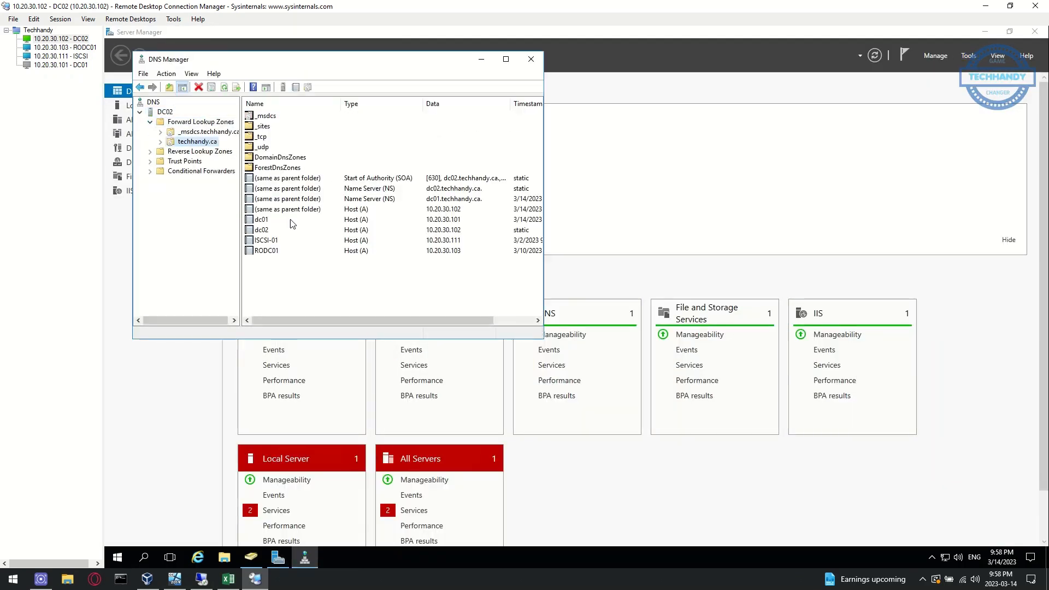
pyautogui.rightClick(295, 219)
pyautogui.press('Escape')
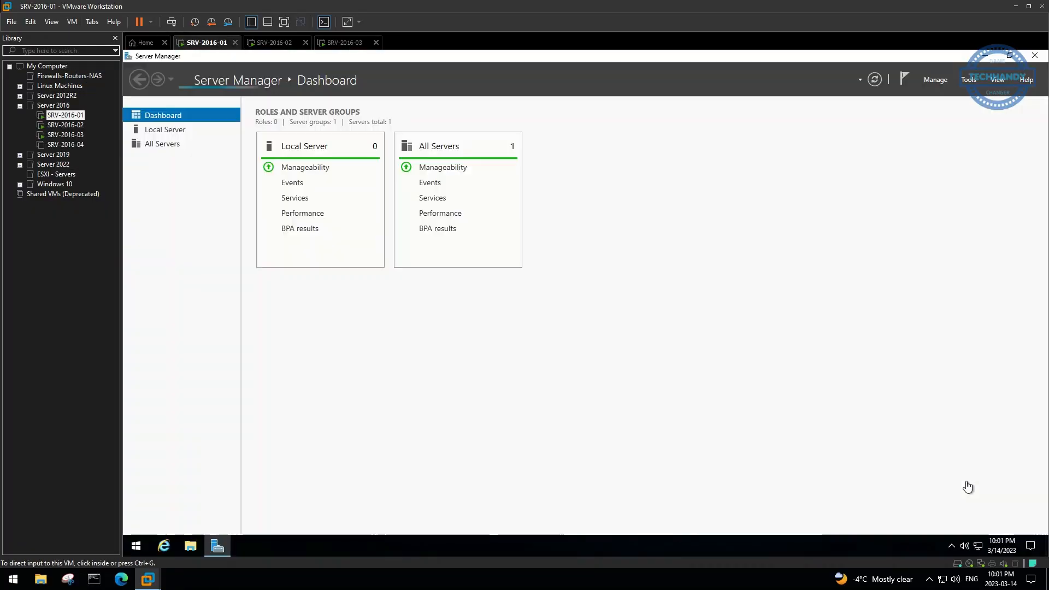
# Sign in to the new 2016 server, rename it, and join it to the techhandy.ca domain
pyautogui.click(164, 133)
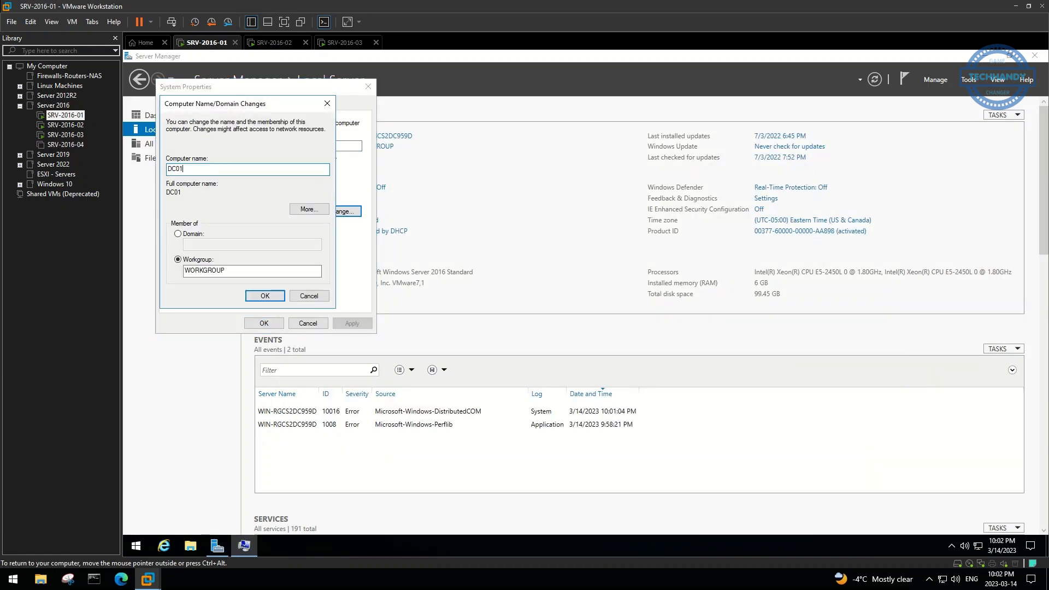
pyautogui.click(266, 295)
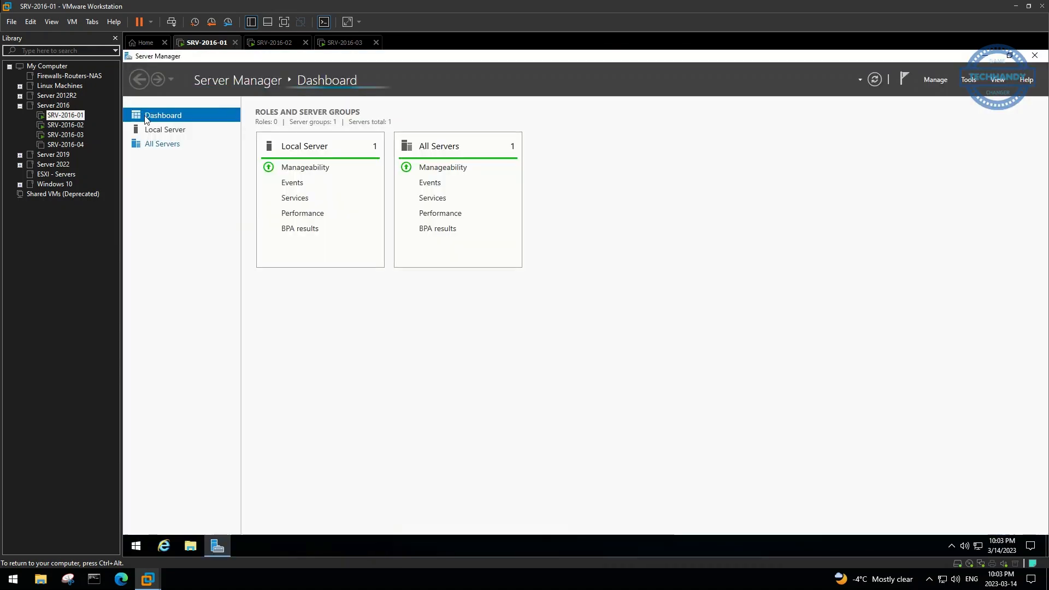
pyautogui.write('techhandy.ca')
pyautogui.click(251, 281)
pyautogui.write('techhandy')
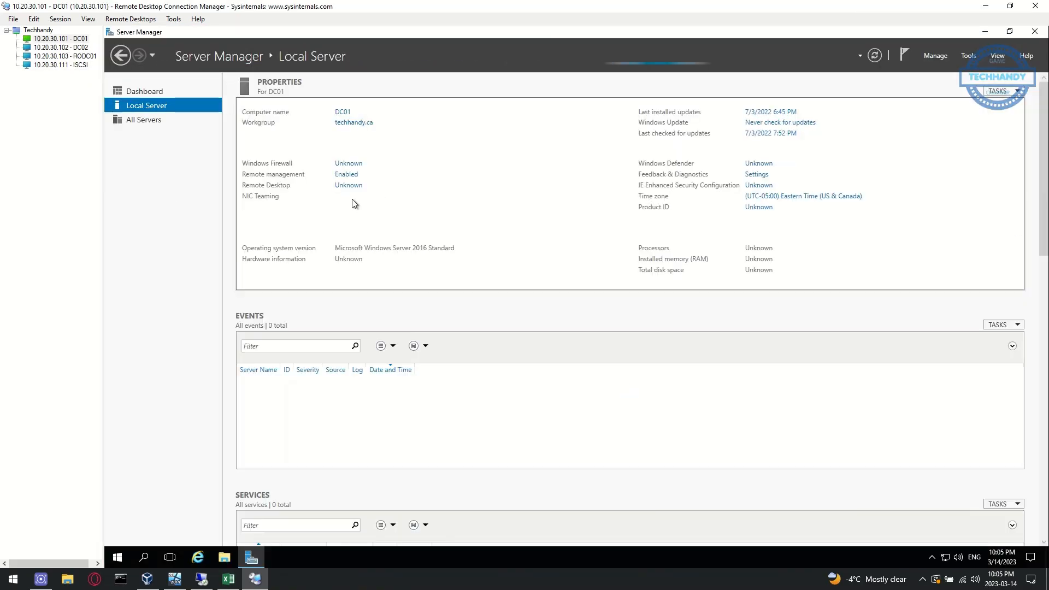
# Install the Active Directory Domain Services role on the new DC01
pyautogui.click(229, 581)
pyautogui.click(255, 579)
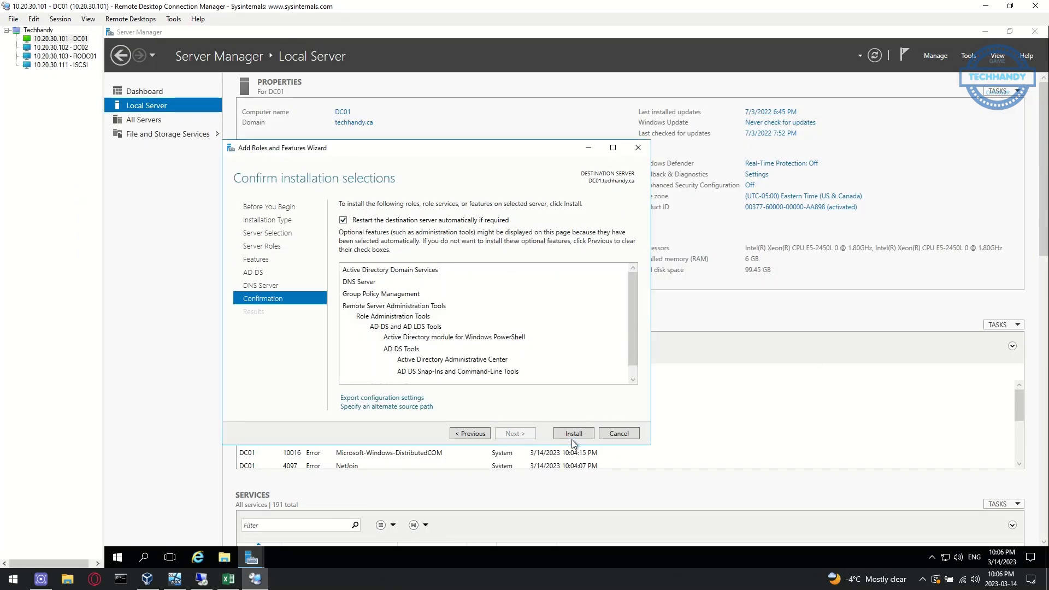
pyautogui.click(574, 434)
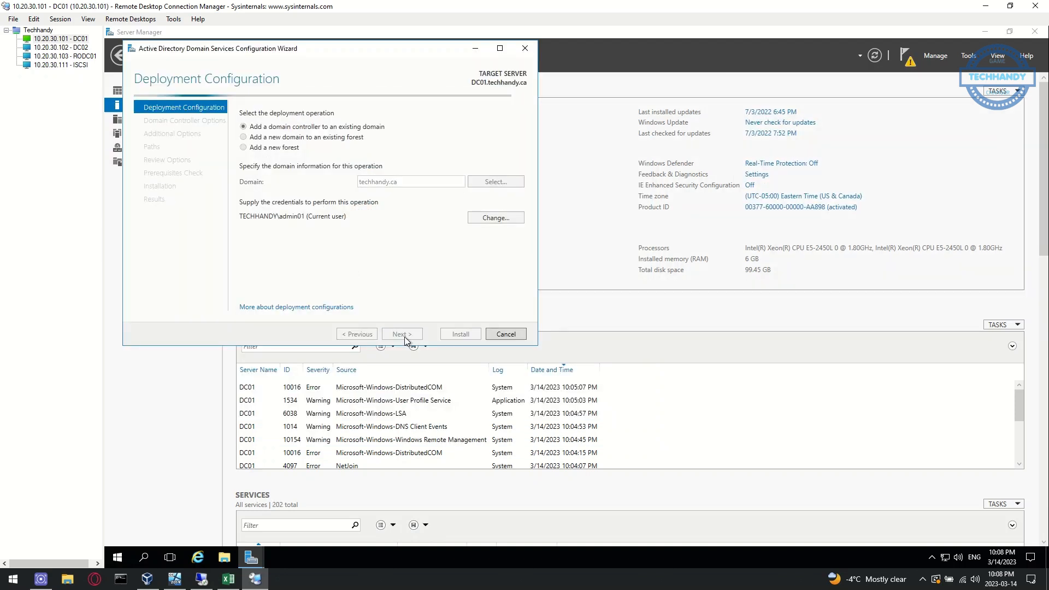
# Promote DC01 as an additional controller in techhandy.ca with a DSRM password
pyautogui.click(372, 194)
pyautogui.write('••••••••')
pyautogui.press('Tab')
pyautogui.write('••••••••')
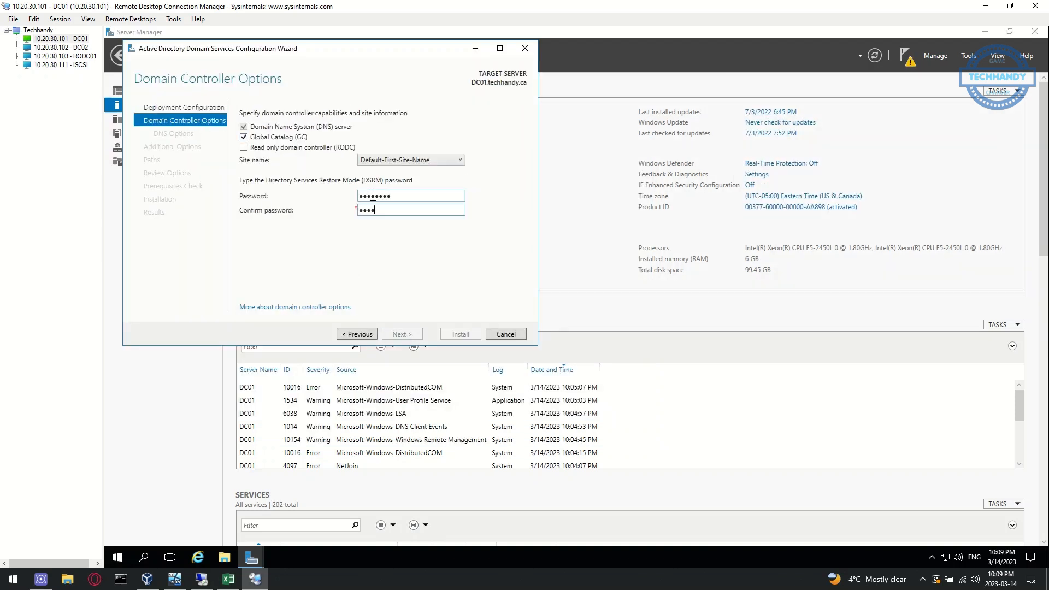
pyautogui.click(401, 336)
pyautogui.click(399, 334)
pyautogui.click(400, 334)
pyautogui.click(401, 333)
pyautogui.click(401, 334)
pyautogui.click(467, 334)
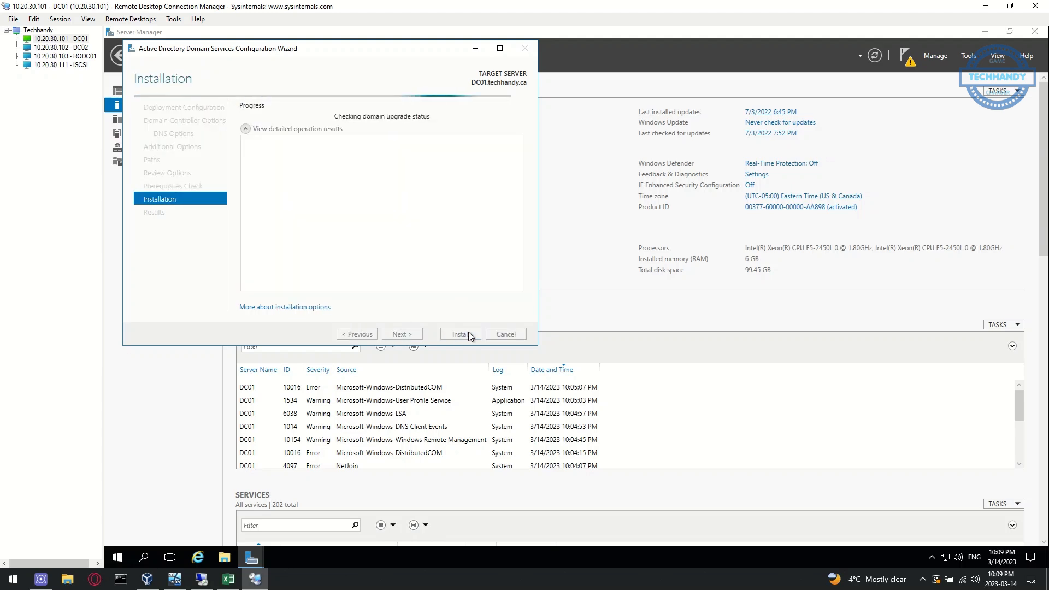
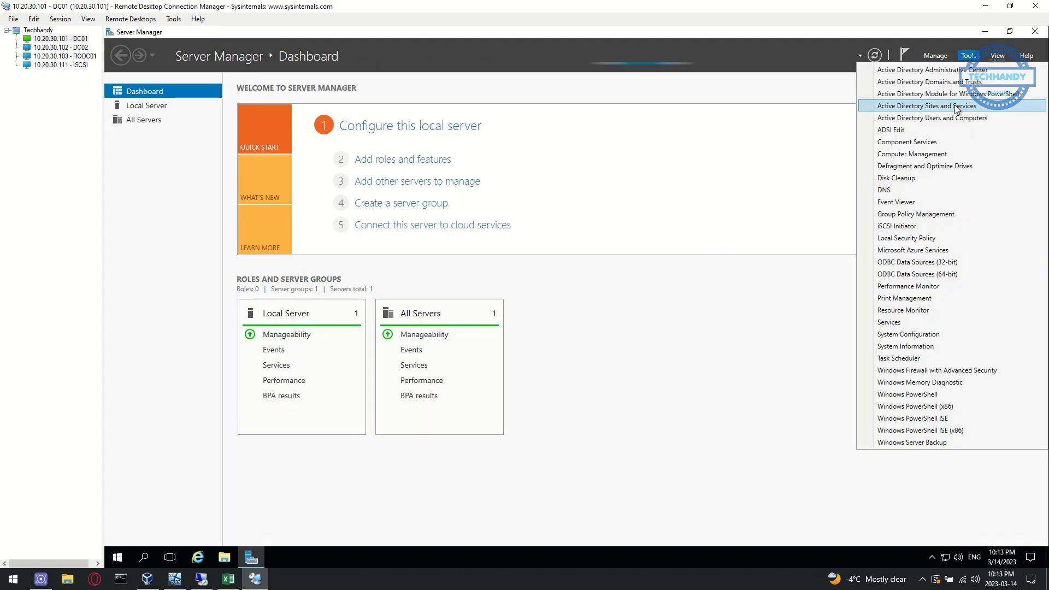
# Leave the SRV-2016-01 VMware console and return to DC01's remote session showing DNS Manager
pyautogui.click(956, 117)
pyautogui.click(213, 174)
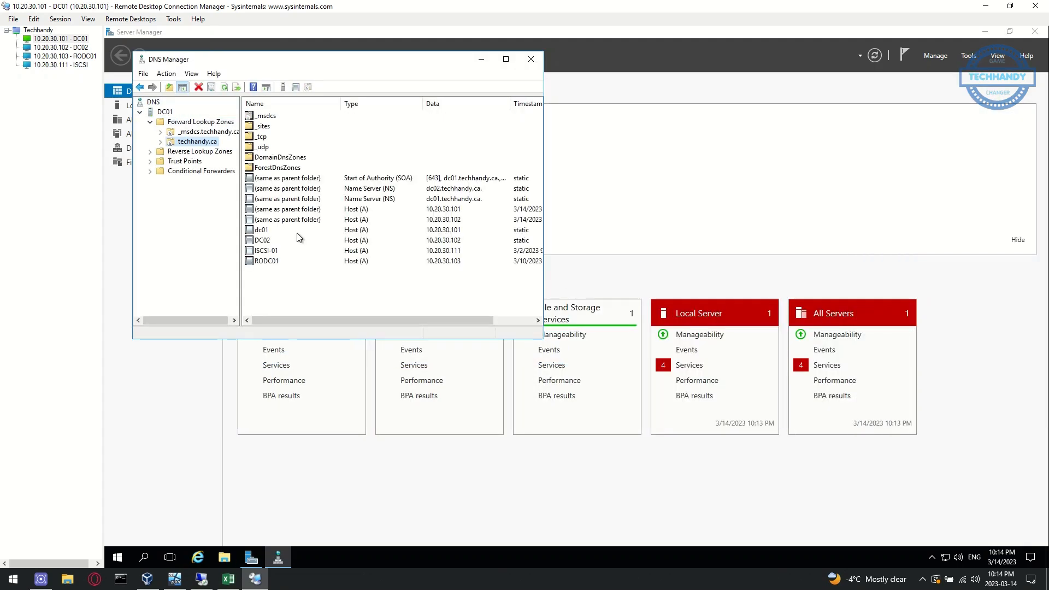
# Close DNS Manager and expand the DC02 and RODC01 server entries in Sites and Services
pyautogui.click(530, 59)
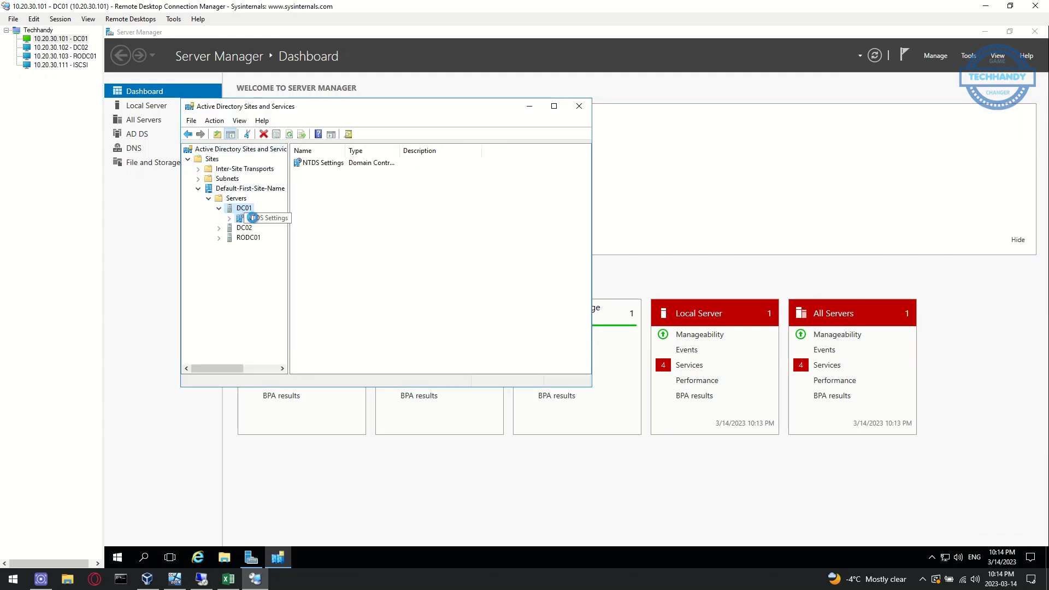
pyautogui.click(252, 218)
pyautogui.doubleClick(248, 228)
pyautogui.click(253, 238)
pyautogui.doubleClick(250, 247)
pyautogui.click(257, 257)
pyautogui.moveTo(289, 279); pyautogui.dragTo(318, 274)
# Try adding new replication connections under DC01's and DC02's NTDS Settings, dismissing the duplicate-connection warning
pyautogui.rightClick(428, 165)
pyautogui.click(612, 337)
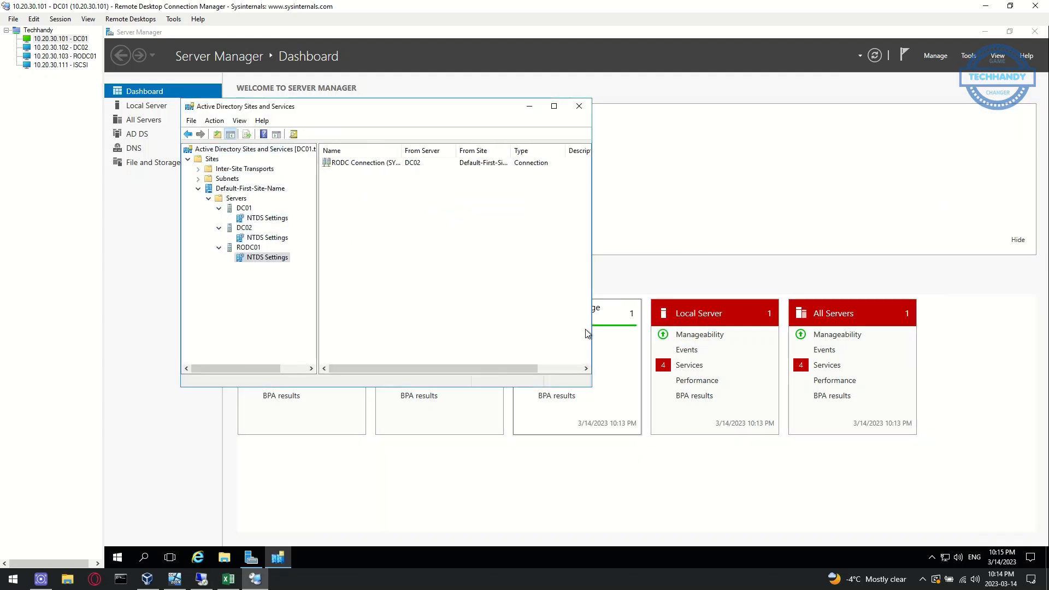
pyautogui.click(267, 218)
pyautogui.rightClick(276, 218)
pyautogui.click(304, 227)
pyautogui.click(245, 318)
pyautogui.click(471, 258)
pyautogui.click(282, 238)
pyautogui.rightClick(282, 237)
pyautogui.click(312, 247)
pyautogui.click(678, 333)
# Run Replicate Now on the DC01, RODC01 and DC02 NTDS Settings connections
pyautogui.click(267, 218)
pyautogui.click(267, 258)
pyautogui.click(273, 135)
pyautogui.rightClick(284, 257)
pyautogui.click(314, 267)
pyautogui.click(474, 256)
pyautogui.click(267, 218)
pyautogui.rightClick(342, 163)
pyautogui.click(372, 170)
pyautogui.click(668, 332)
pyautogui.click(268, 238)
pyautogui.click(268, 257)
pyautogui.click(668, 333)
# Close Server Manager and bring the Sites and Services console back to the front
pyautogui.click(530, 107)
pyautogui.click(968, 56)
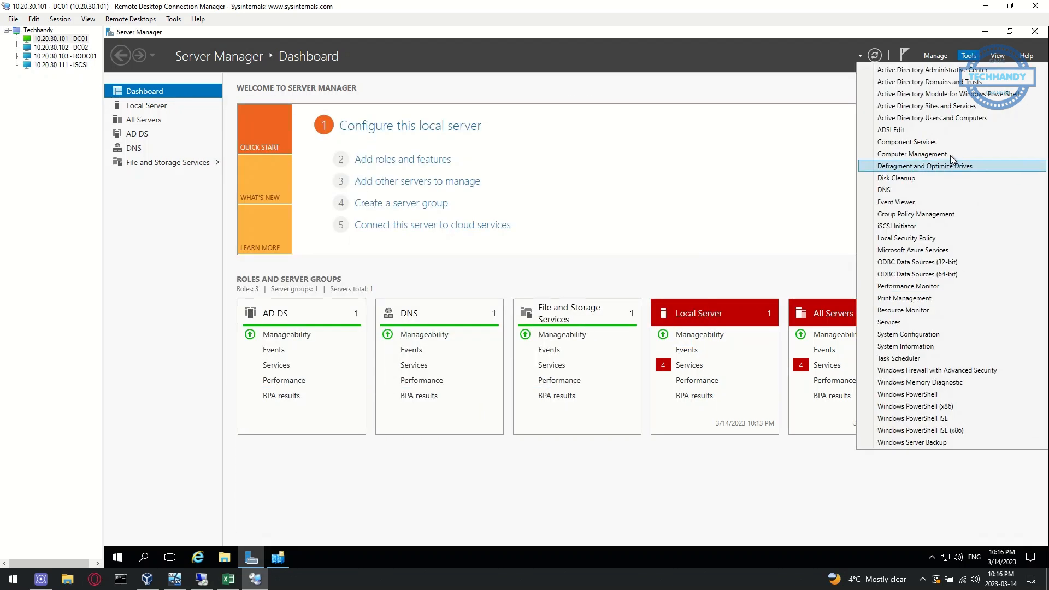
pyautogui.click(1034, 32)
pyautogui.click(251, 558)
# Launch Command Prompt as administrator from Windows search
pyautogui.click(117, 557)
pyautogui.write('cmd')
pyautogui.rightClick(254, 237)
pyautogui.click(289, 246)
pyautogui.click(493, 352)
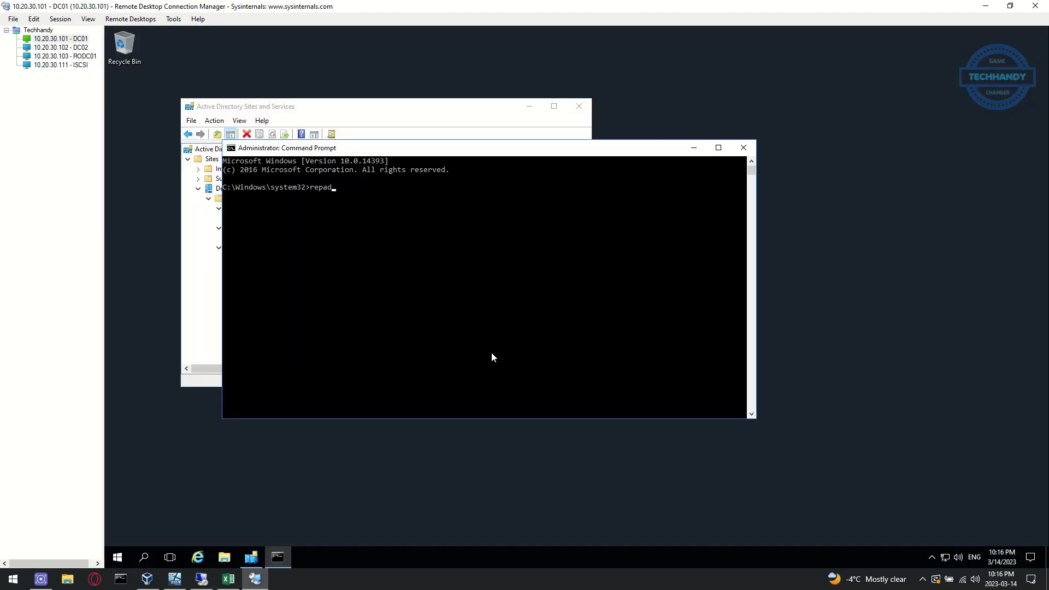
# Run repadmin /syncall and repadmin /replsummary twice, then close the prompt and Sites and Services
pyautogui.write('repadmin /syncall')
pyautogui.press('Return')
pyautogui.write('repadmin /replsummary')
pyautogui.press('Return')
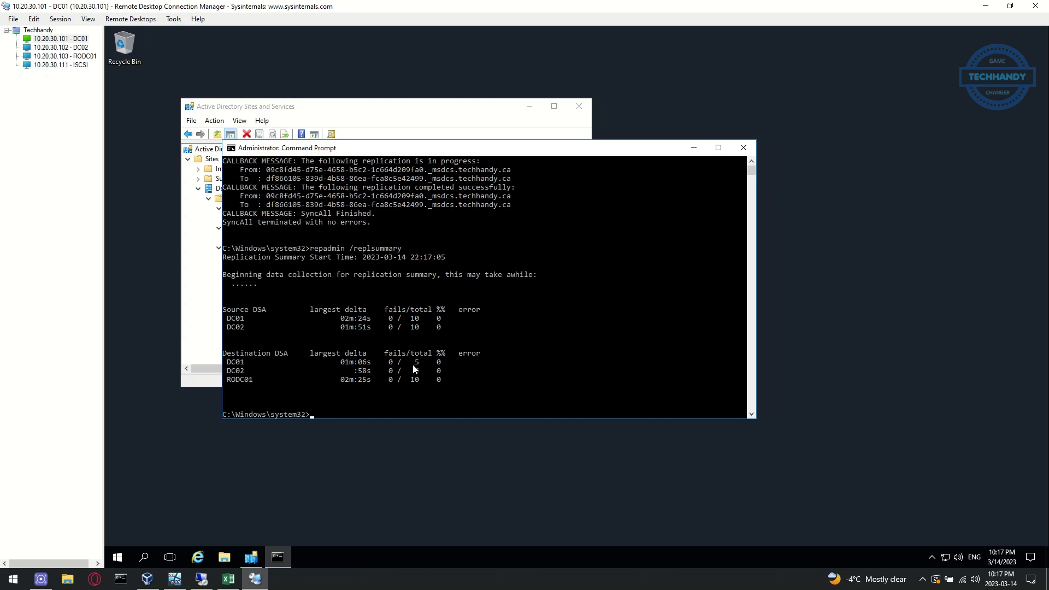
pyautogui.press('Up')
pyautogui.press('Return')
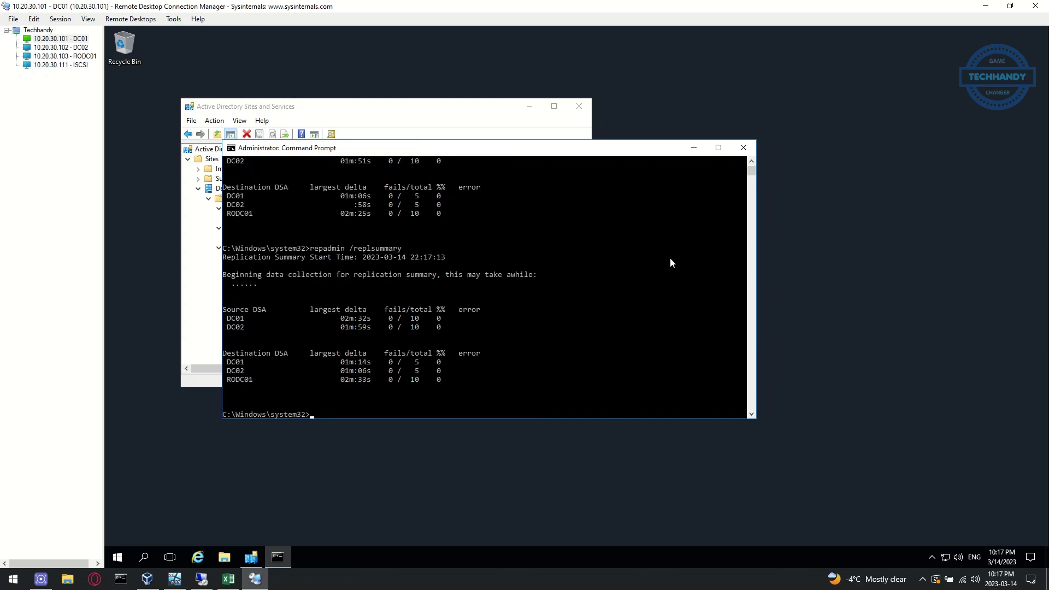
pyautogui.click(748, 152)
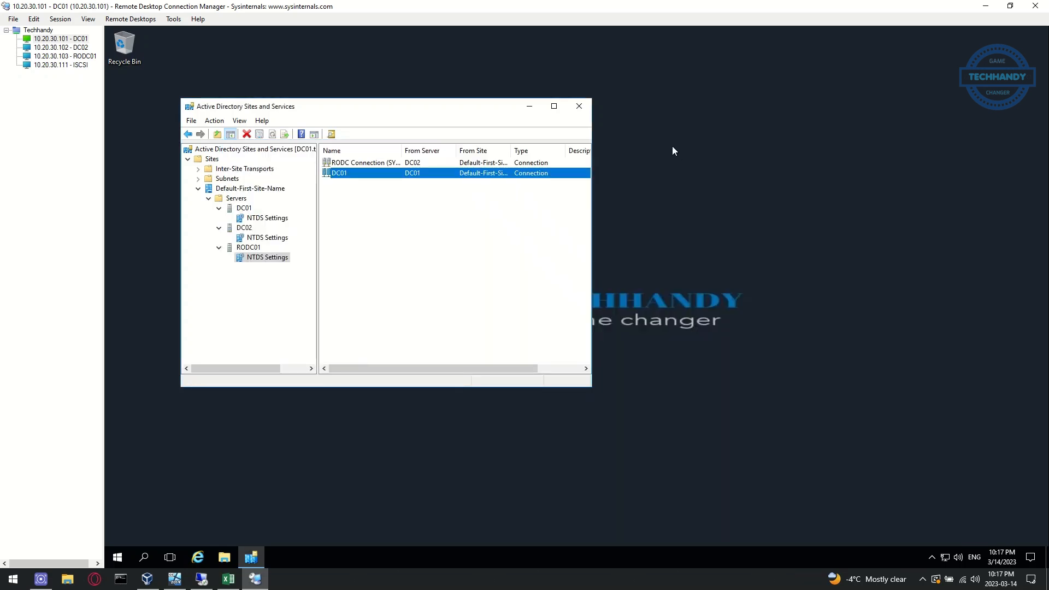
pyautogui.click(579, 106)
# Colour the 'Install Active Directory role…new DC01' checklist line red, then reopen DC01's Start menu
pyautogui.click(229, 579)
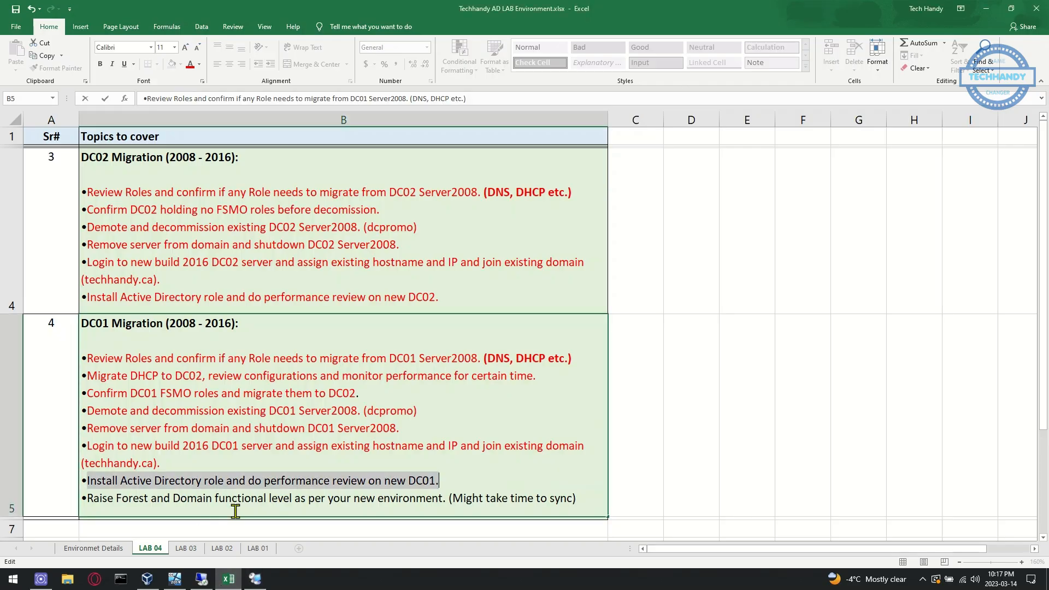
pyautogui.click(190, 65)
pyautogui.click(148, 498)
pyautogui.moveTo(89, 498); pyautogui.dragTo(583, 501)
pyautogui.click(543, 500)
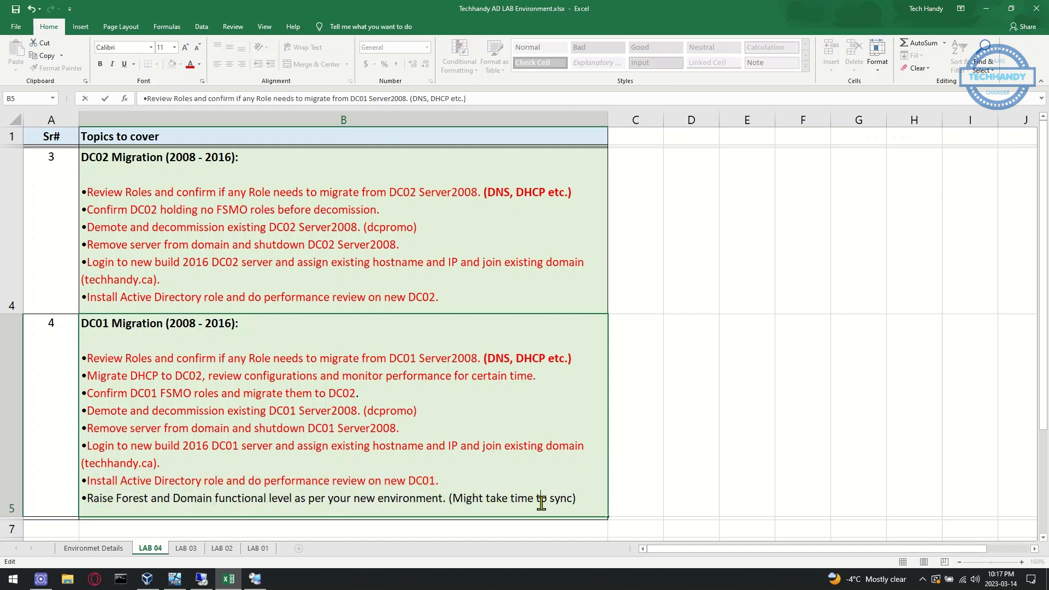
pyautogui.click(256, 579)
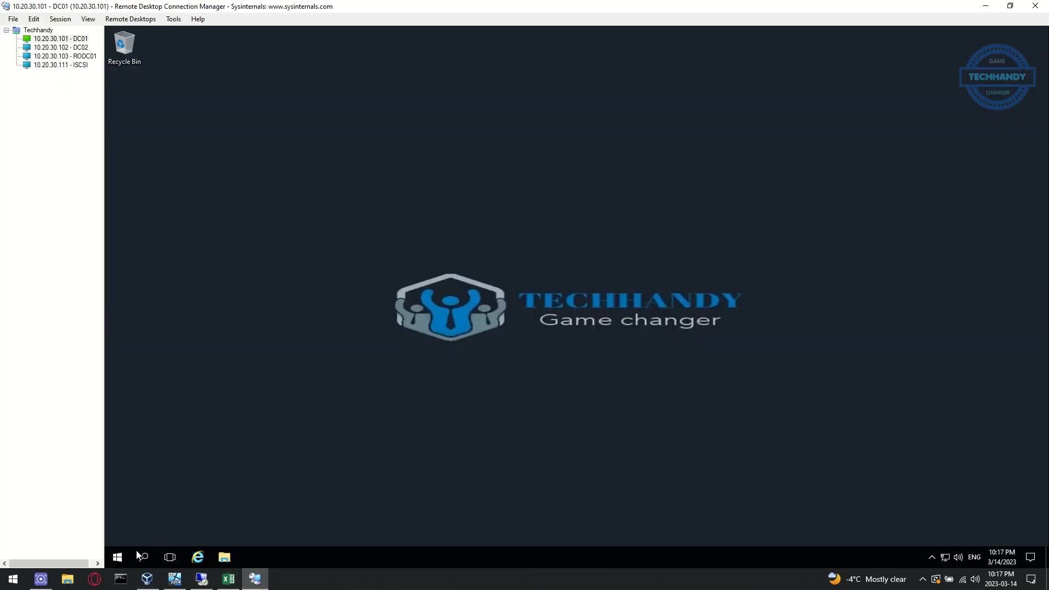
pyautogui.click(118, 557)
# Open Active Directory Domains and Trusts from Server Manager's Tools menu
pyautogui.click(302, 249)
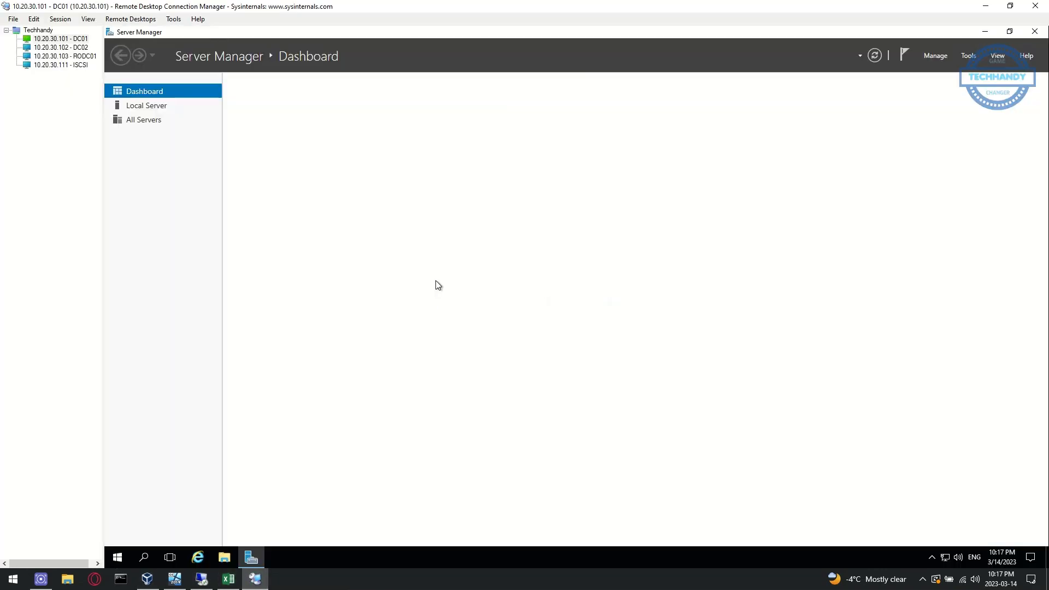
pyautogui.click(974, 59)
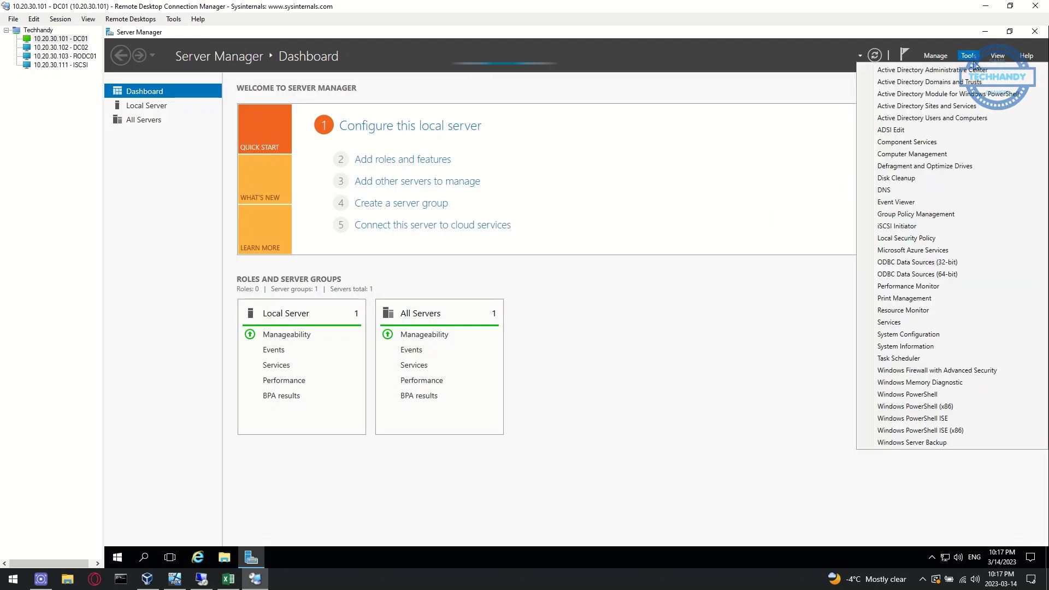
pyautogui.click(976, 82)
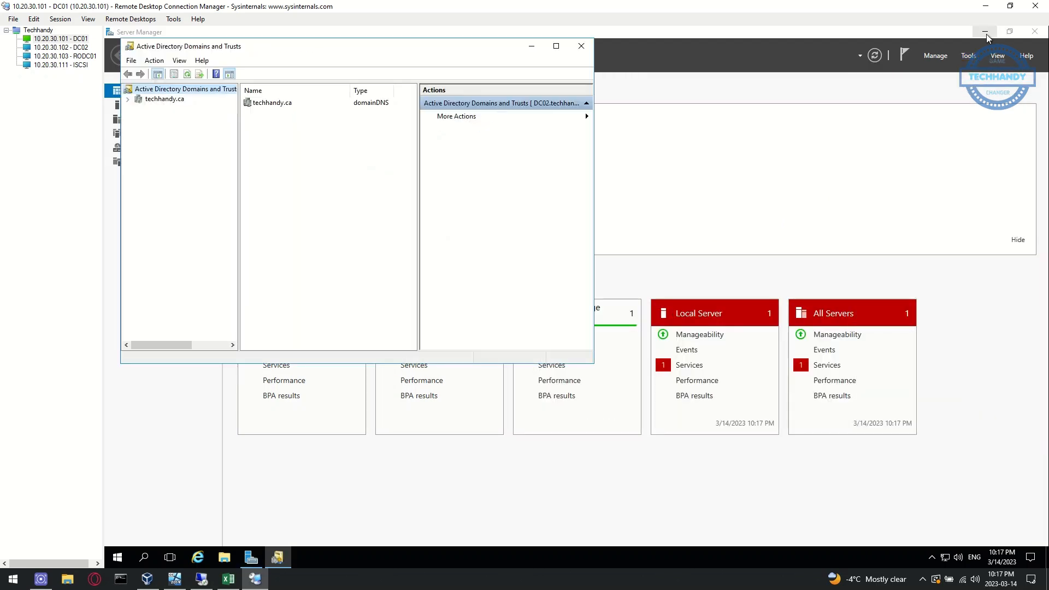
pyautogui.click(987, 33)
# Attempt to raise techhandy.ca's forest level to Windows Server 2012 R2, dismissing the replication-latency error
pyautogui.click(154, 60)
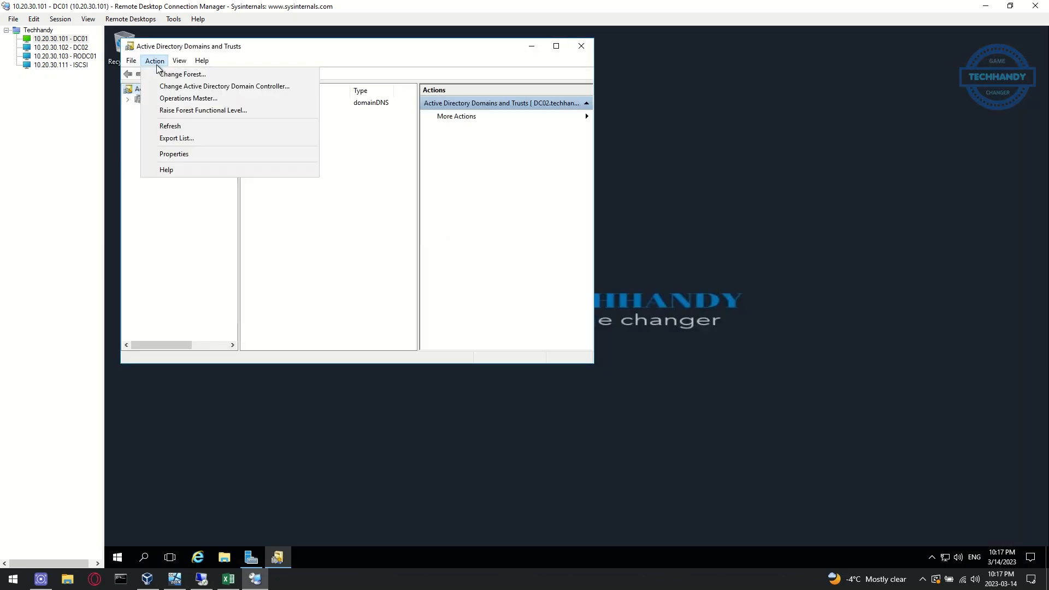
pyautogui.click(243, 110)
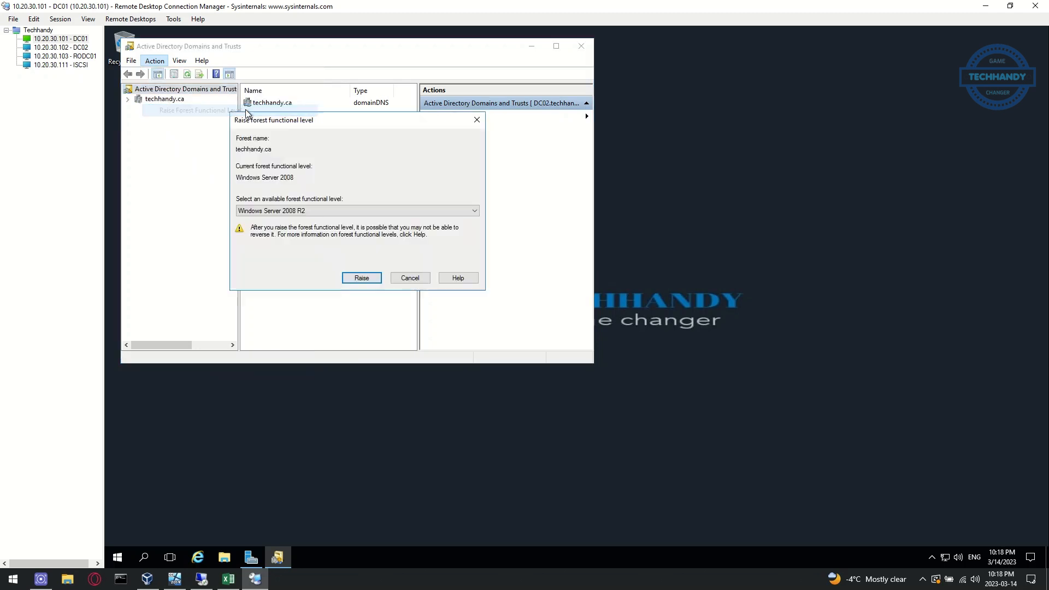
pyautogui.click(388, 212)
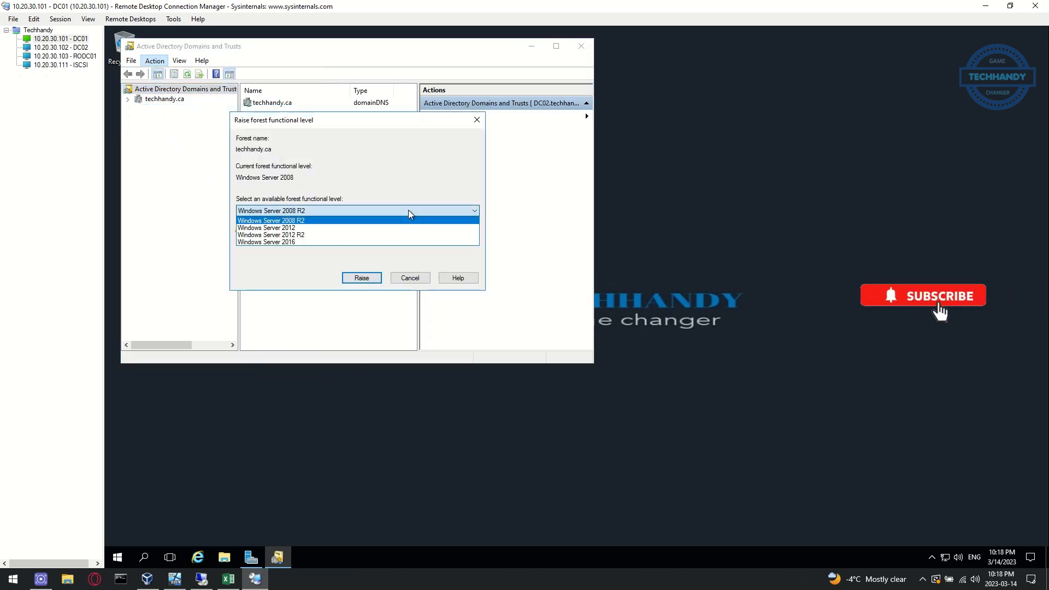
pyautogui.click(415, 241)
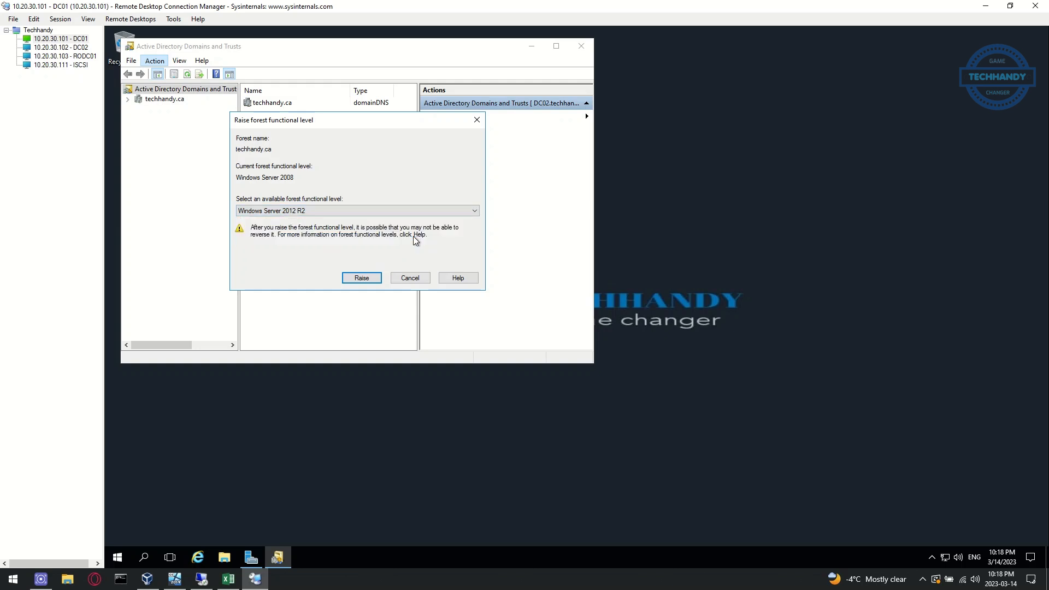
pyautogui.click(376, 279)
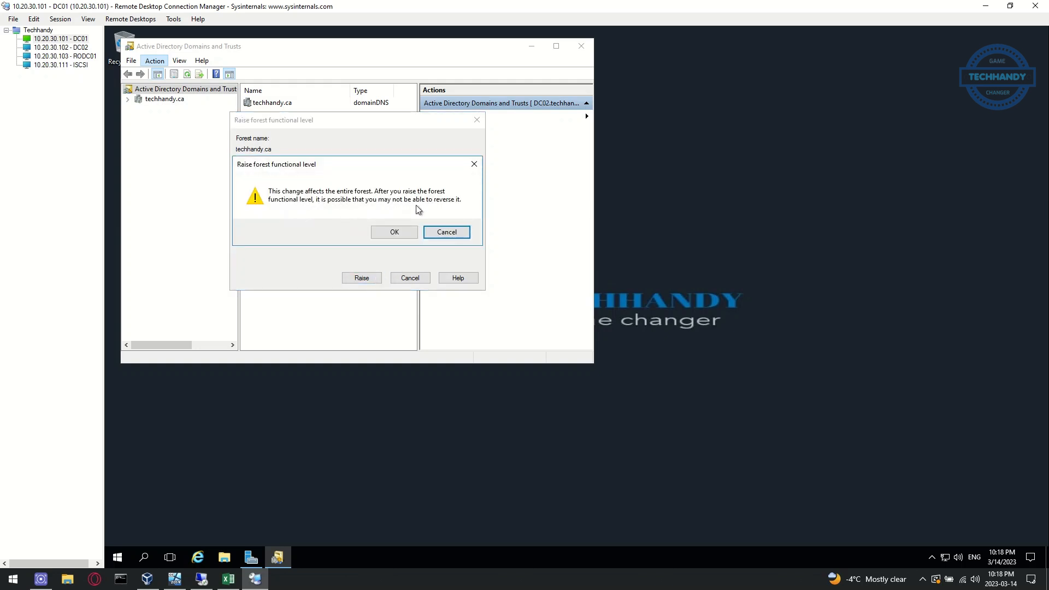
pyautogui.click(397, 234)
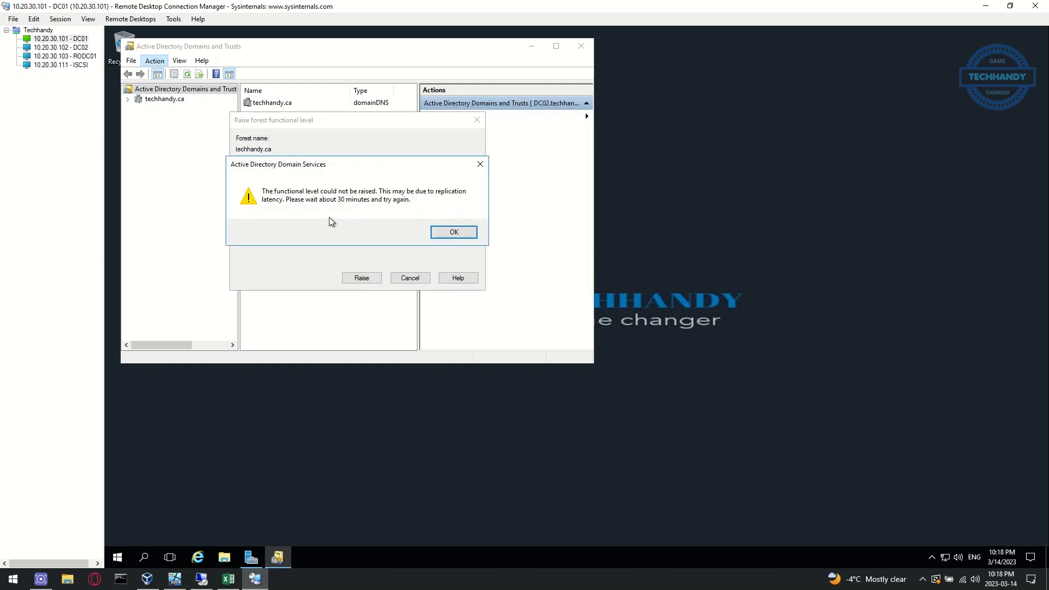
pyautogui.click(453, 232)
pyautogui.click(164, 100)
pyautogui.rightClick(165, 101)
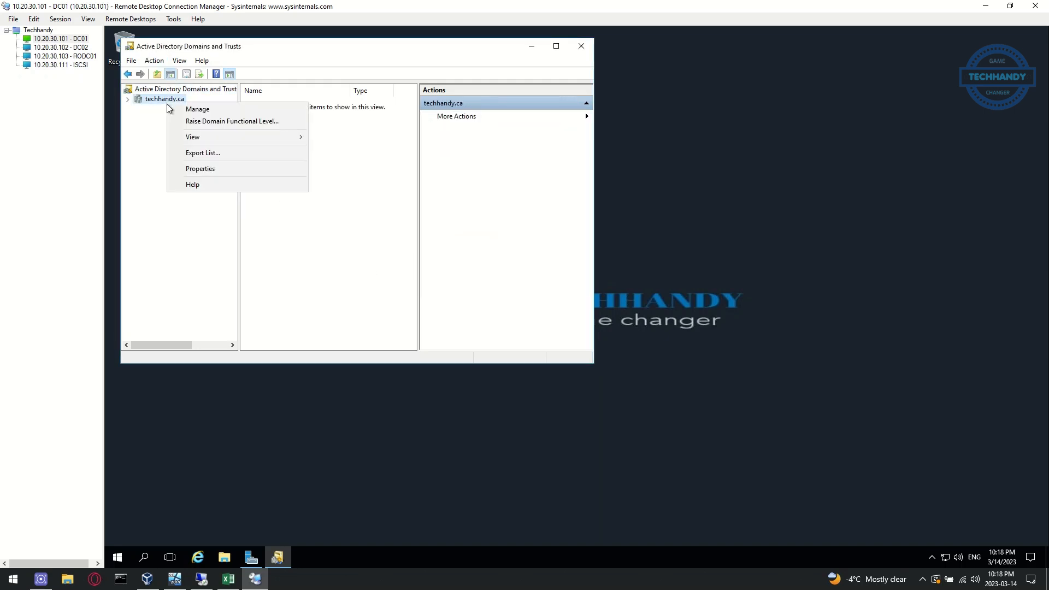
pyautogui.click(261, 123)
pyautogui.click(321, 212)
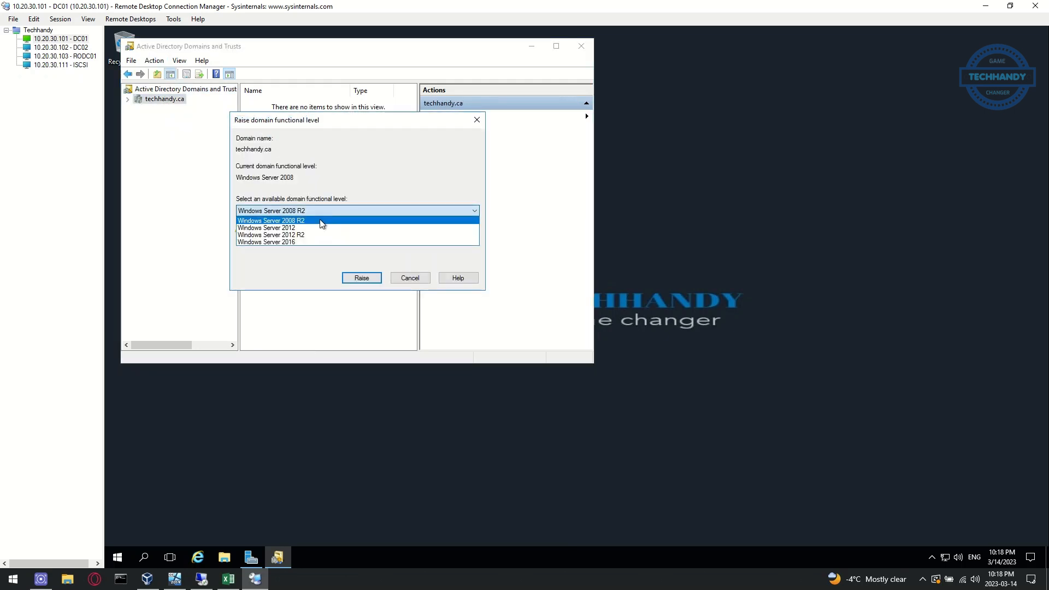
pyautogui.click(319, 235)
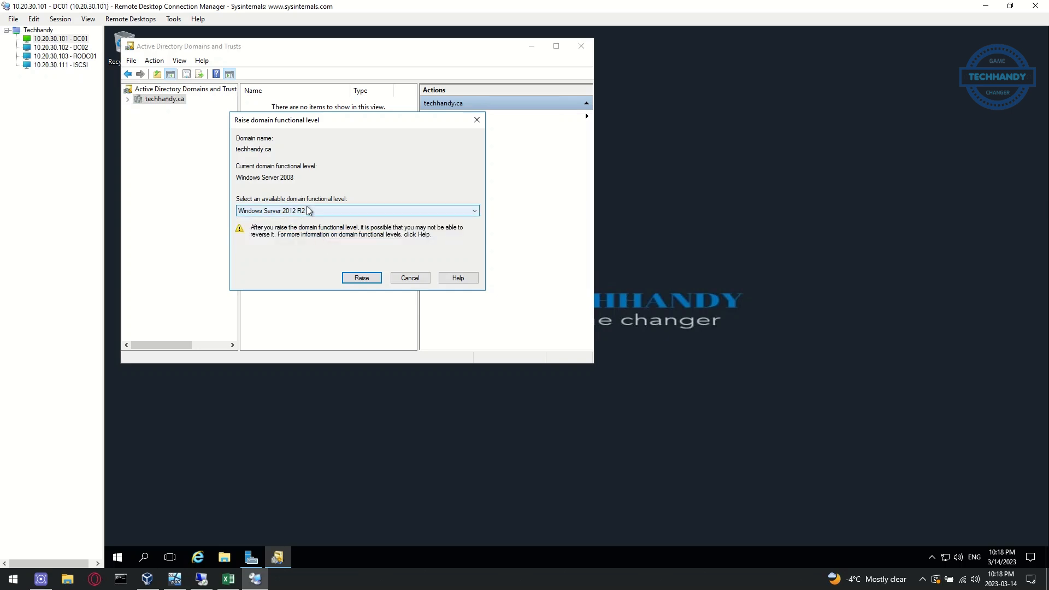
pyautogui.click(362, 278)
pyautogui.click(403, 235)
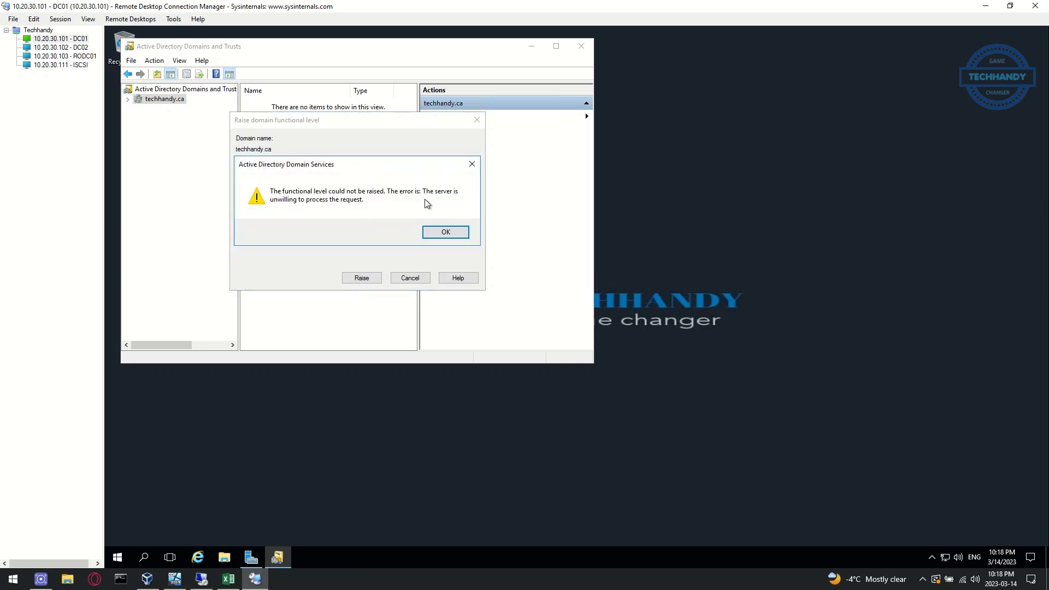
pyautogui.click(436, 232)
pyautogui.rightClick(178, 101)
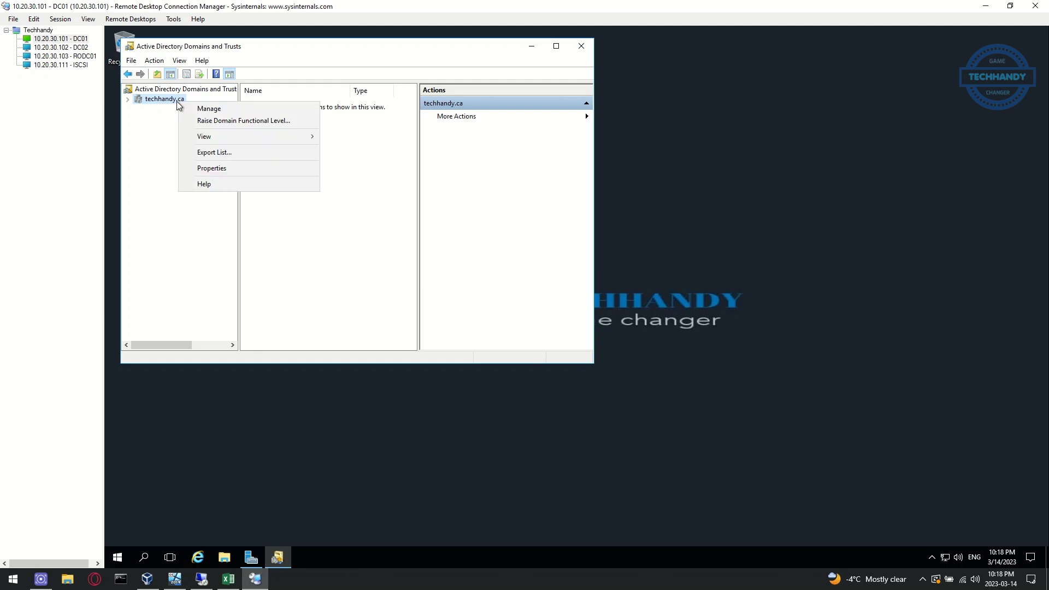
pyautogui.click(346, 213)
pyautogui.click(343, 241)
pyautogui.click(355, 274)
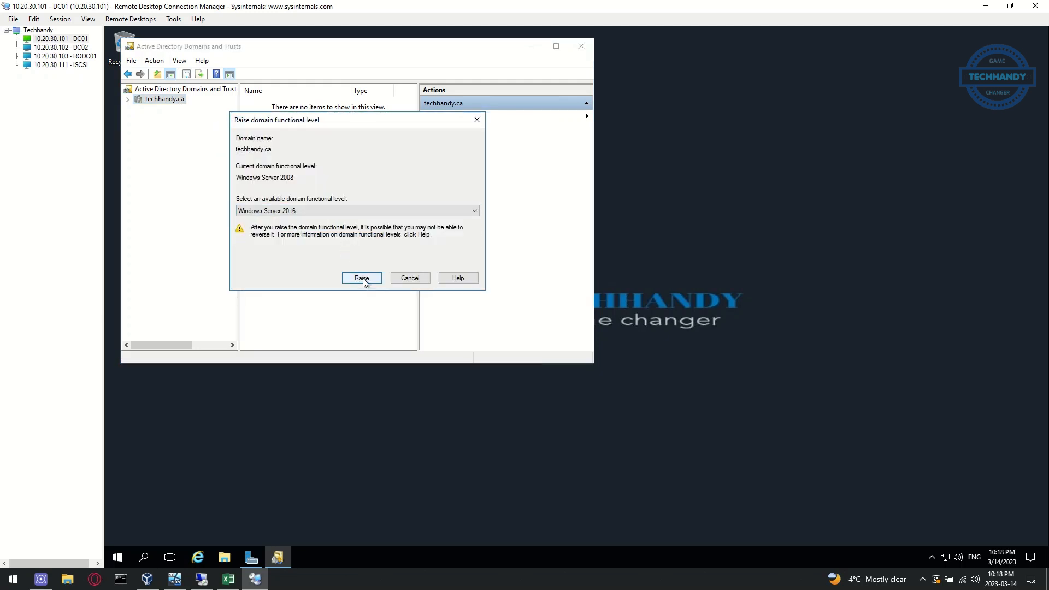
pyautogui.click(387, 235)
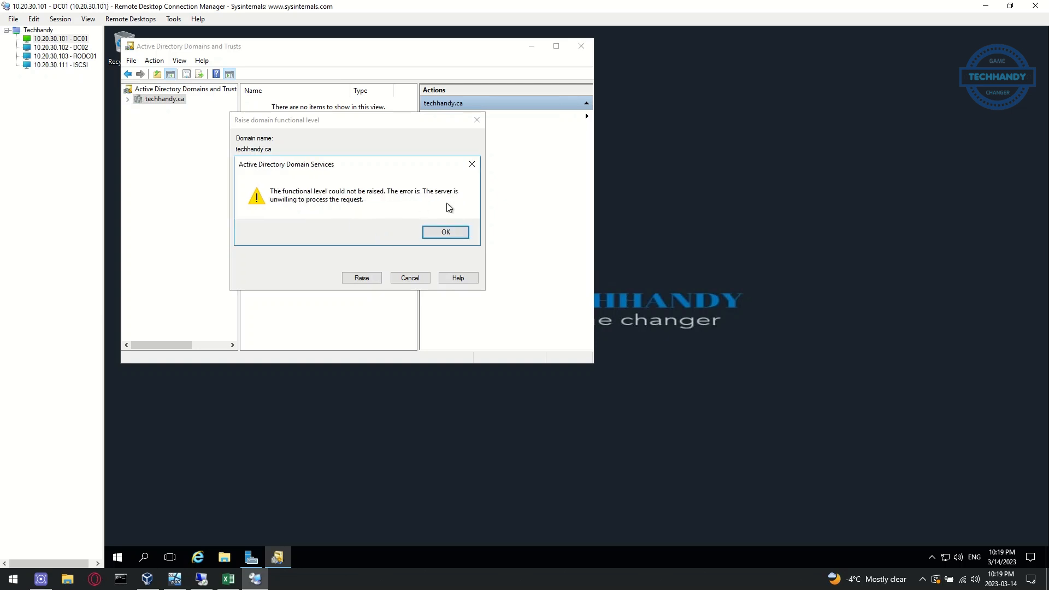
pyautogui.click(451, 234)
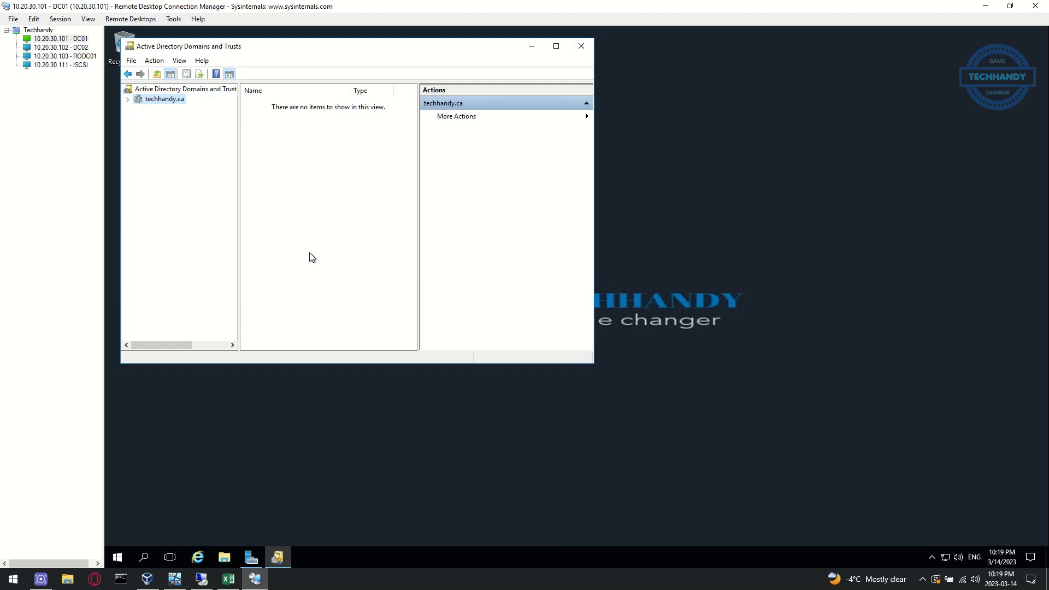
pyautogui.click(228, 579)
# Highlight the '(Might take time to sync)' note in cell B5
pyautogui.moveTo(450, 499); pyautogui.dragTo(621, 519)
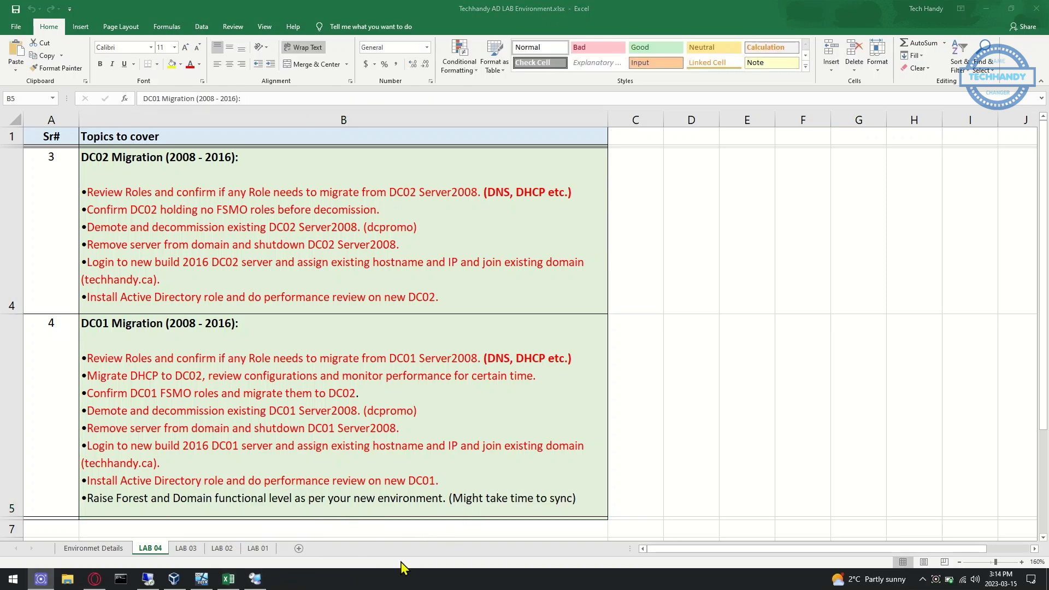
# On DC02, open Active Directory Domains and Trusts from Windows Administrative Tools
pyautogui.click(256, 579)
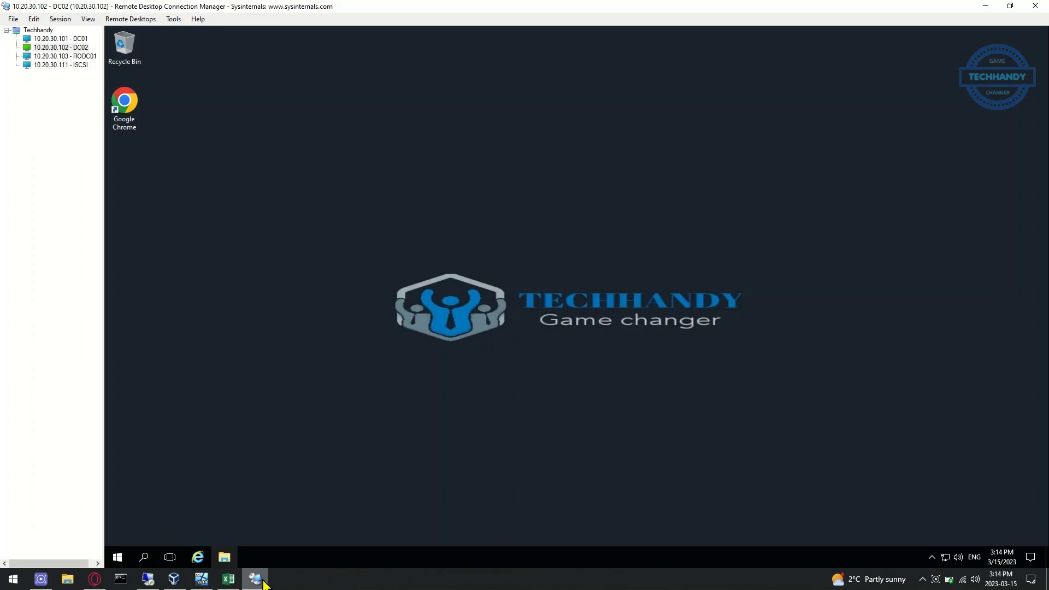
pyautogui.click(114, 566)
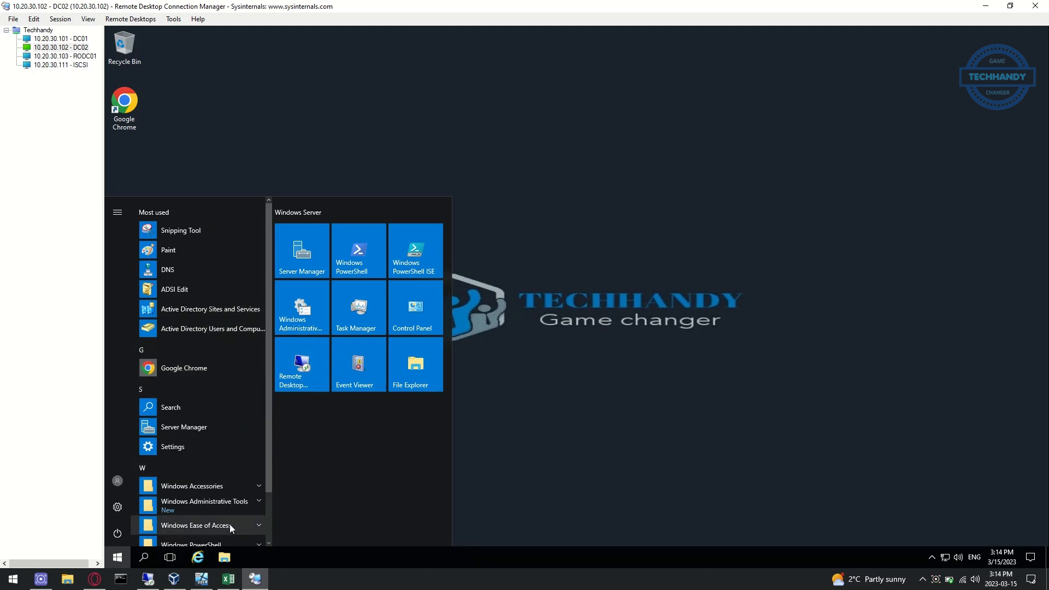
pyautogui.click(230, 501)
pyautogui.scroll(-3, 230, 499)
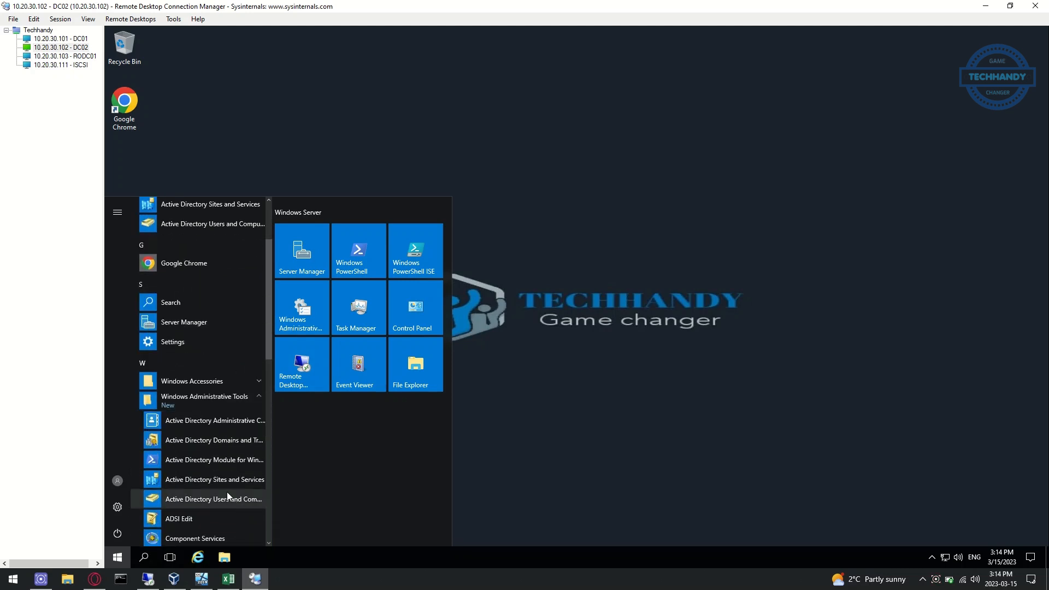
pyautogui.click(233, 444)
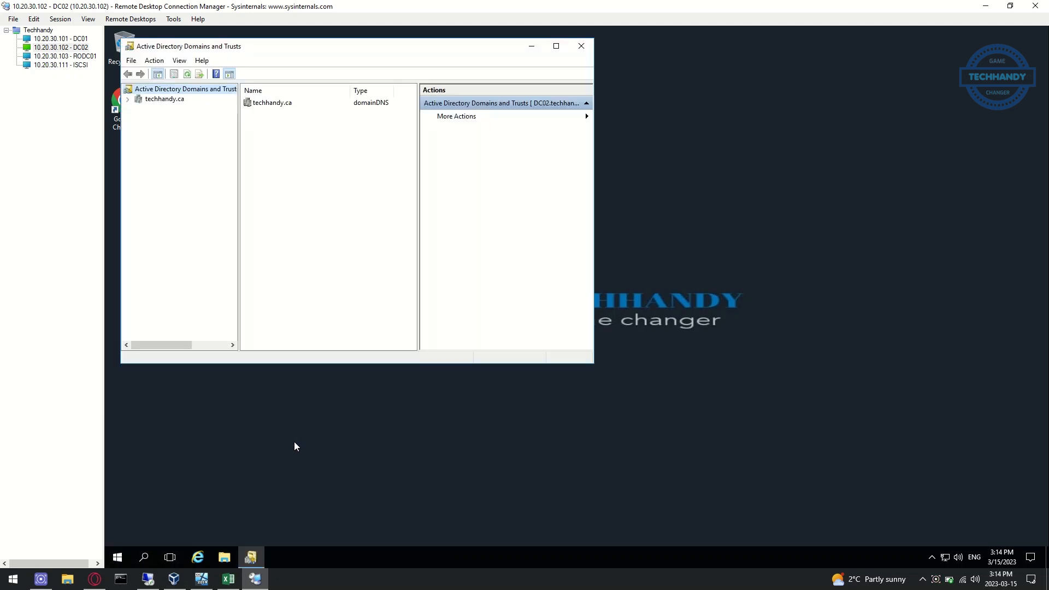
# Attempt a forest functional level raise to Windows Server 2012 R2 and dismiss the latency error
pyautogui.click(154, 60)
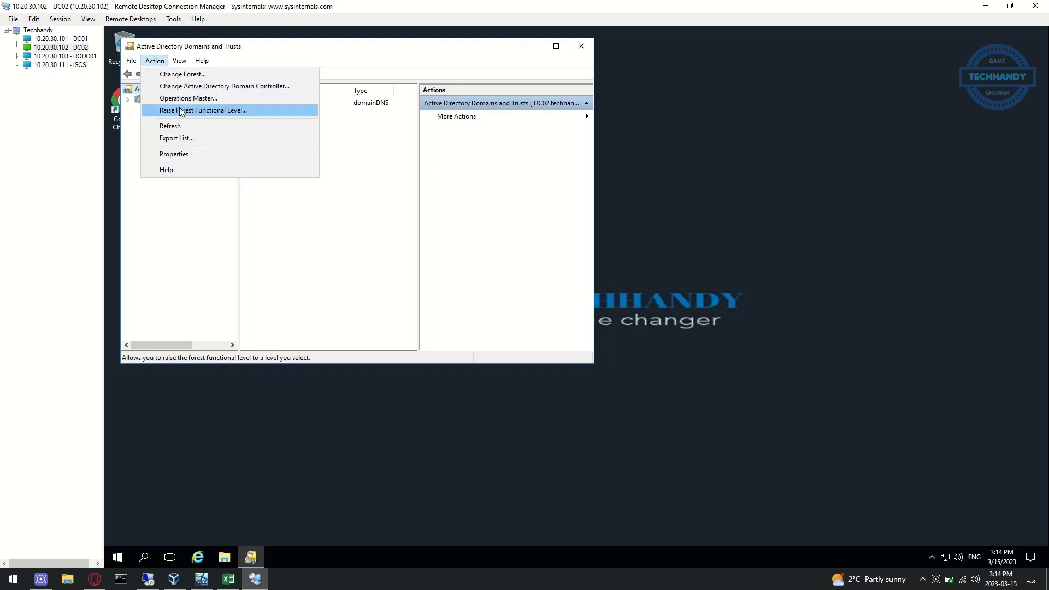
pyautogui.click(180, 107)
pyautogui.click(358, 211)
pyautogui.click(339, 234)
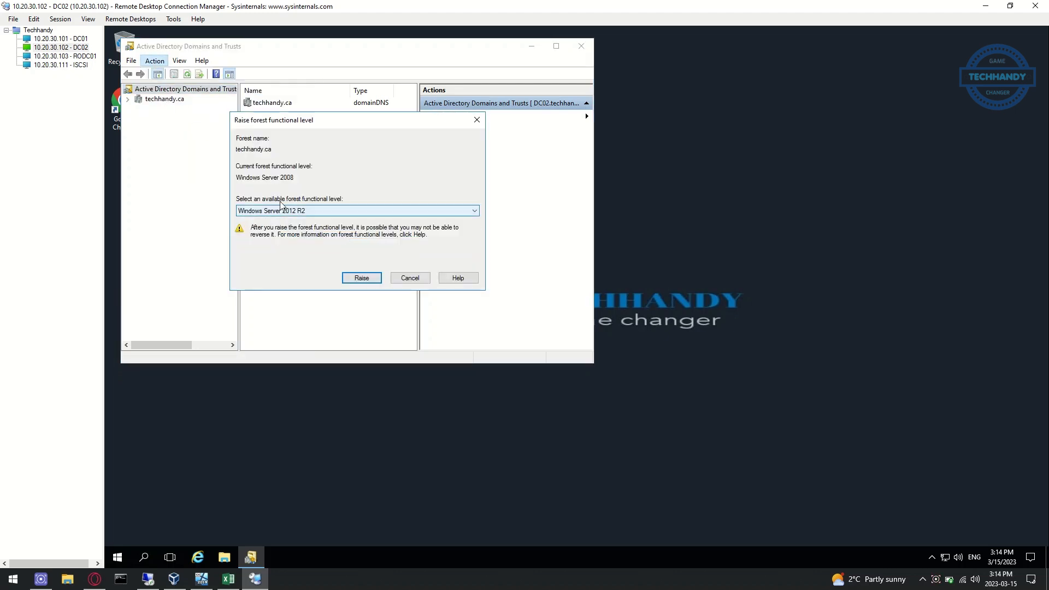
pyautogui.click(360, 279)
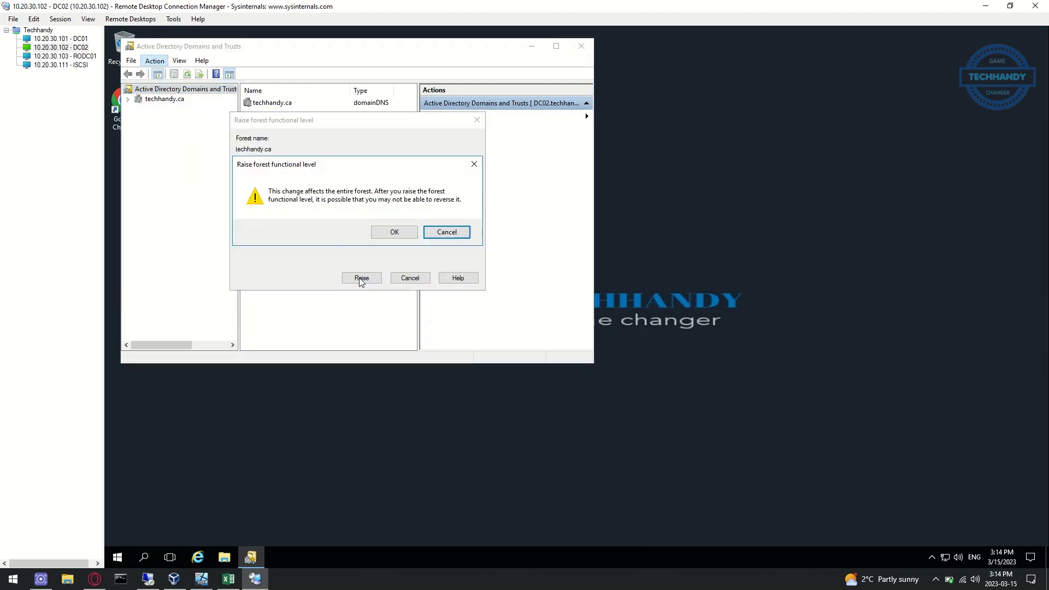
pyautogui.click(386, 231)
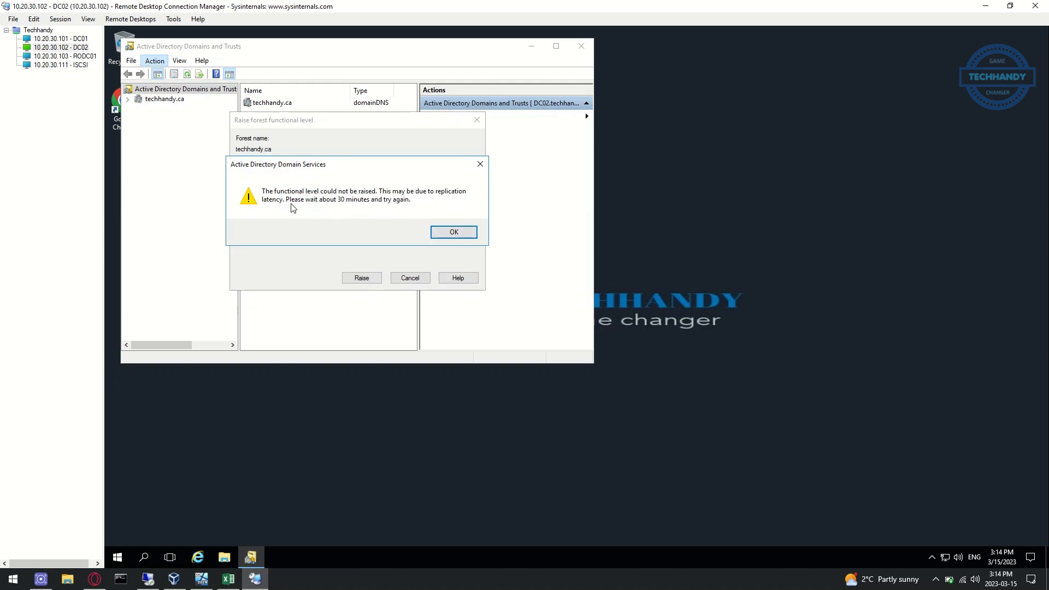
pyautogui.click(453, 232)
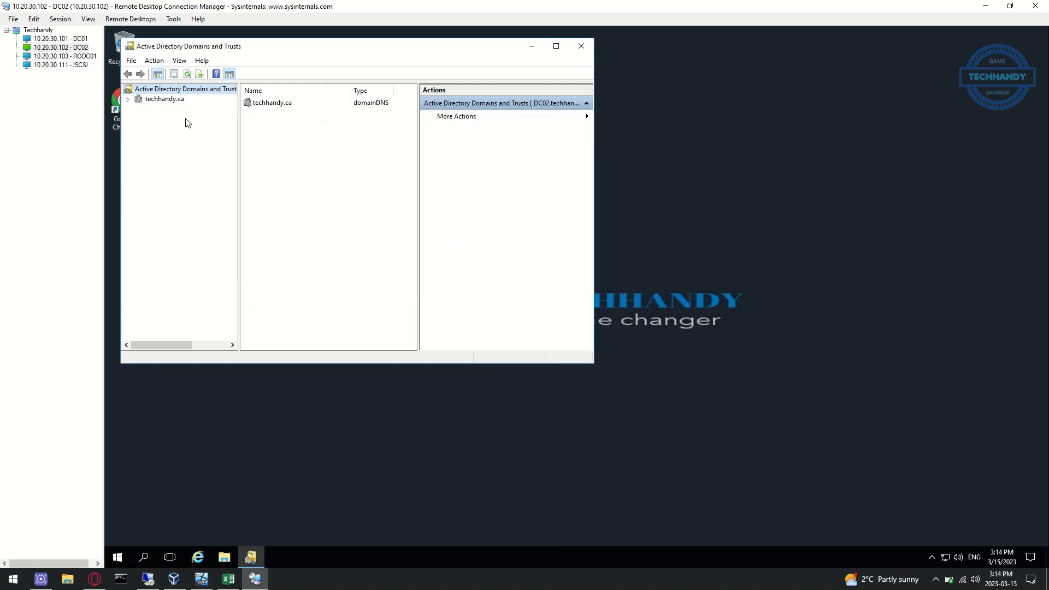
# Attempt to raise techhandy.ca's domain functional level to Windows Server 2012 R2
pyautogui.rightClick(165, 100)
pyautogui.click(246, 118)
pyautogui.click(326, 209)
pyautogui.click(323, 228)
pyautogui.click(362, 278)
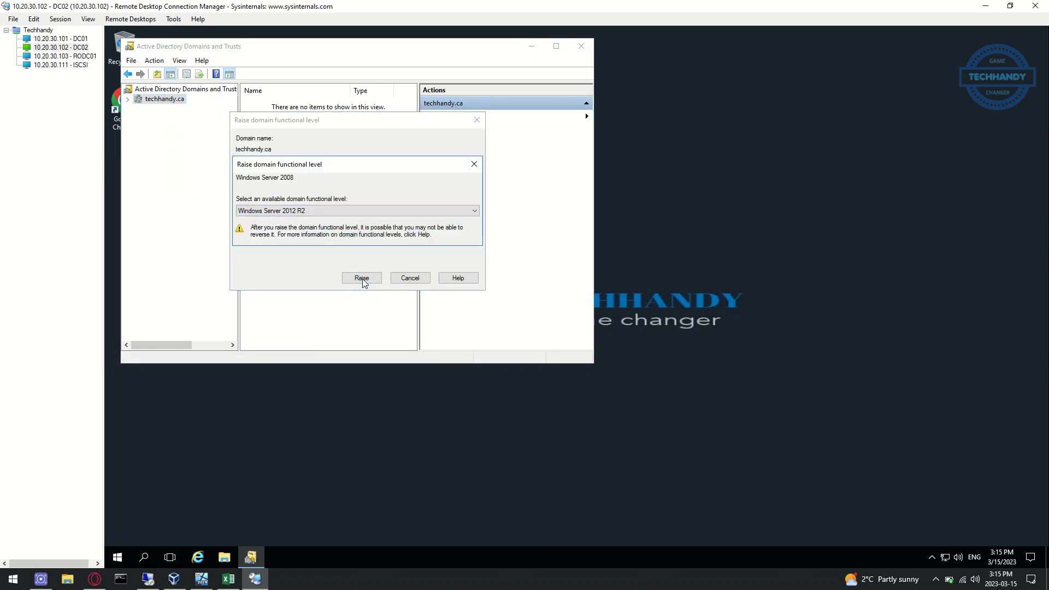
pyautogui.click(390, 234)
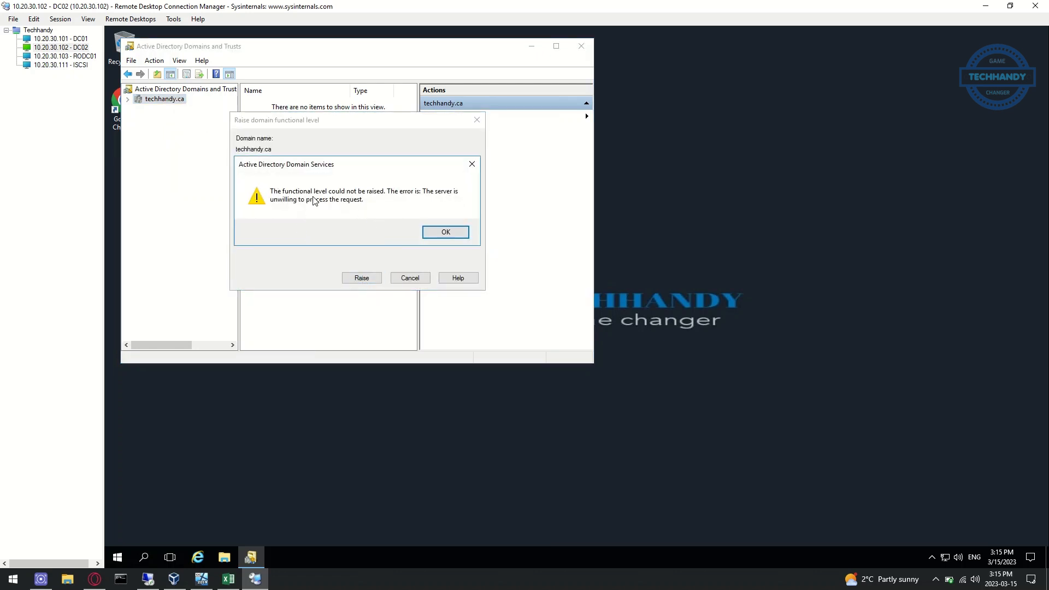
# Open Sites and Services and inspect DC01's NTDS Settings msDS-Behavior-Version in the Attribute Editor
pyautogui.click(118, 558)
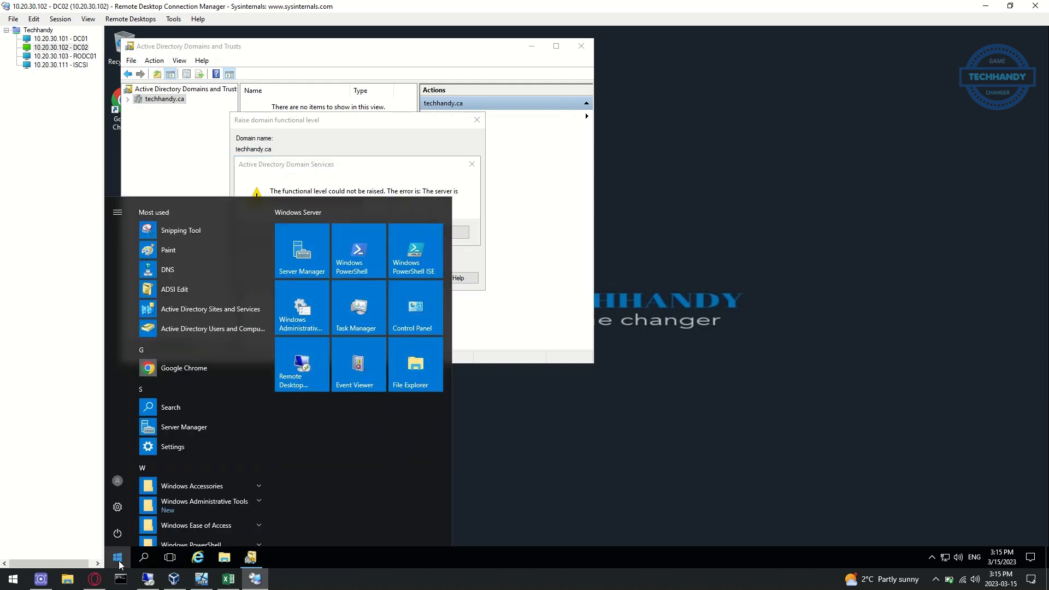
pyautogui.click(224, 314)
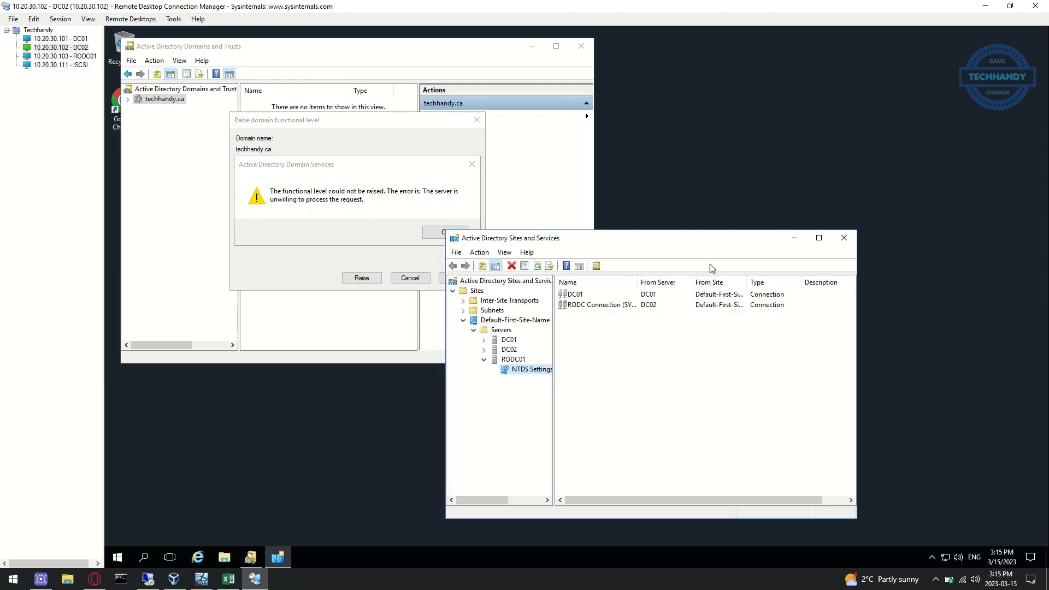
pyautogui.moveTo(554, 442); pyautogui.dragTo(589, 437)
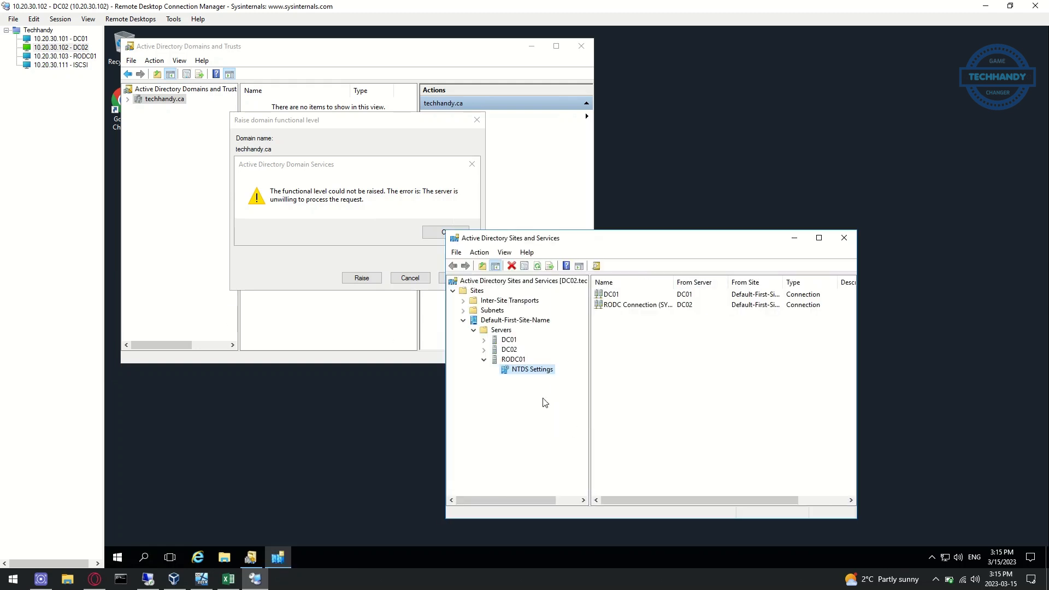
pyautogui.click(484, 340)
pyautogui.click(532, 351)
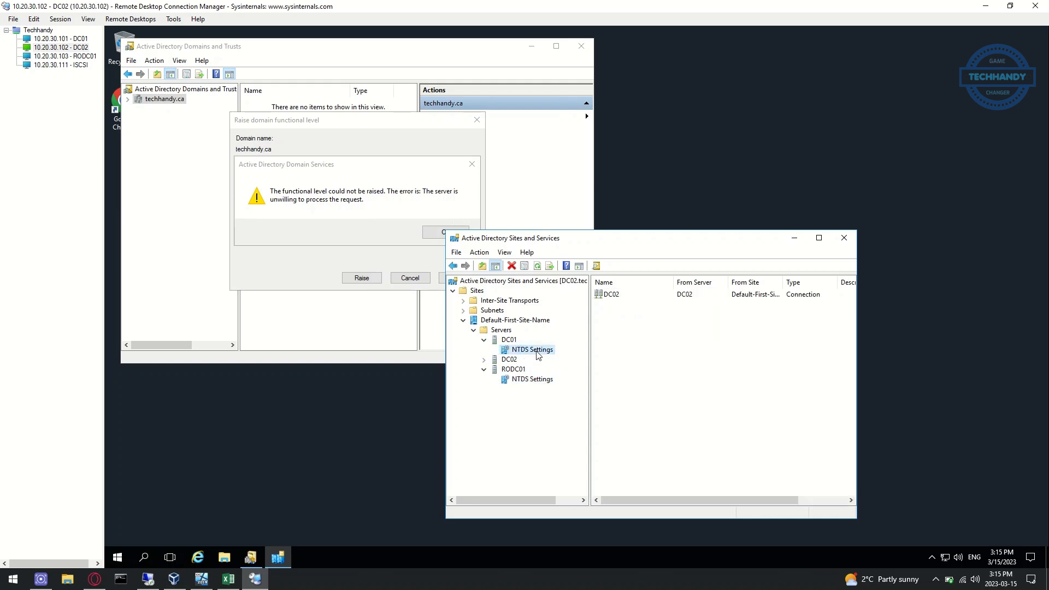
pyautogui.rightClick(538, 353)
pyautogui.click(586, 492)
pyautogui.click(685, 277)
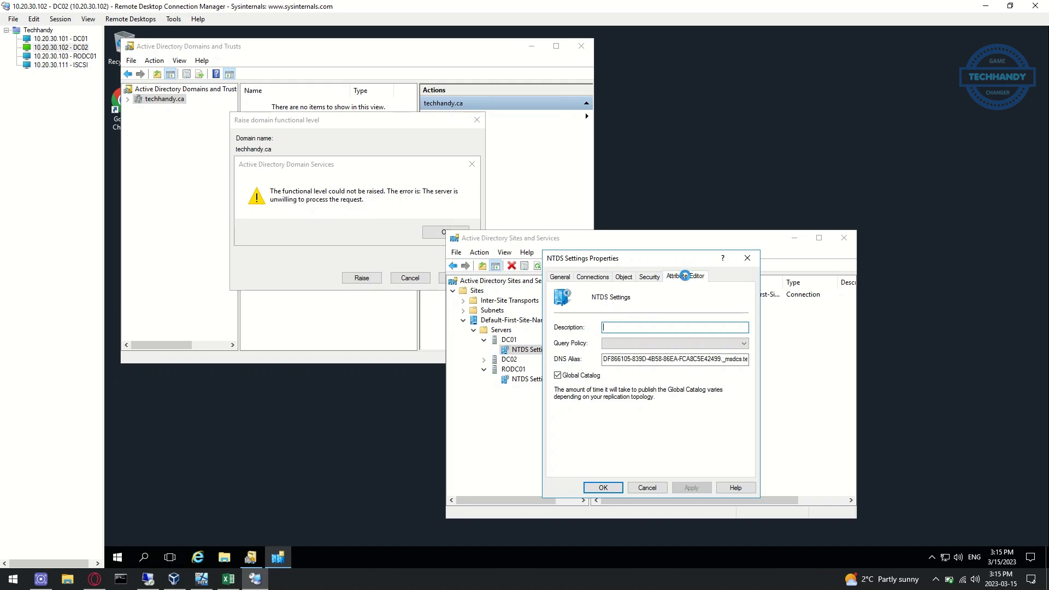
pyautogui.moveTo(742, 325); pyautogui.dragTo(744, 355)
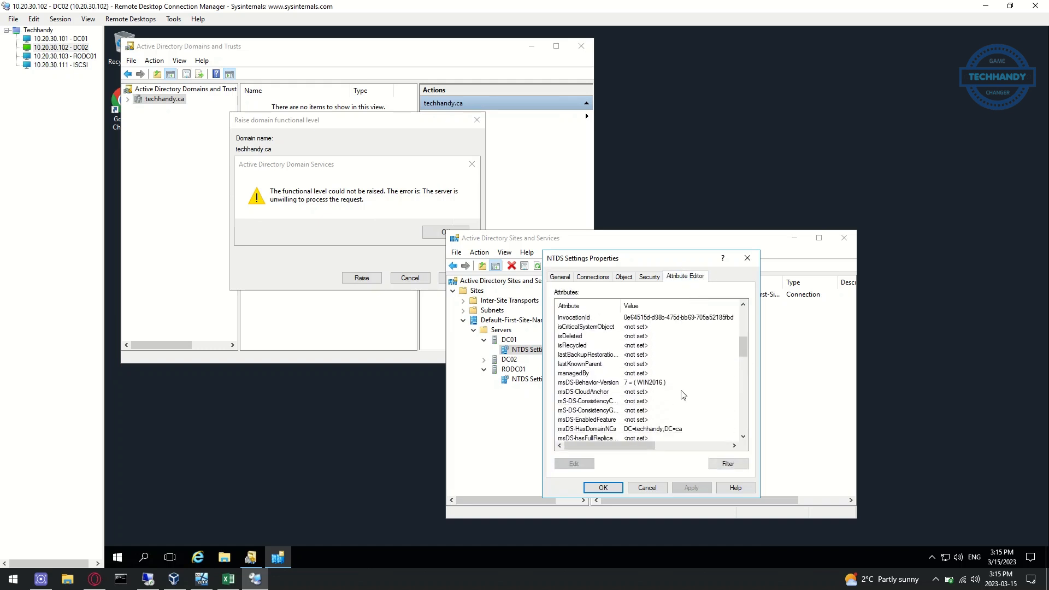
pyautogui.click(639, 384)
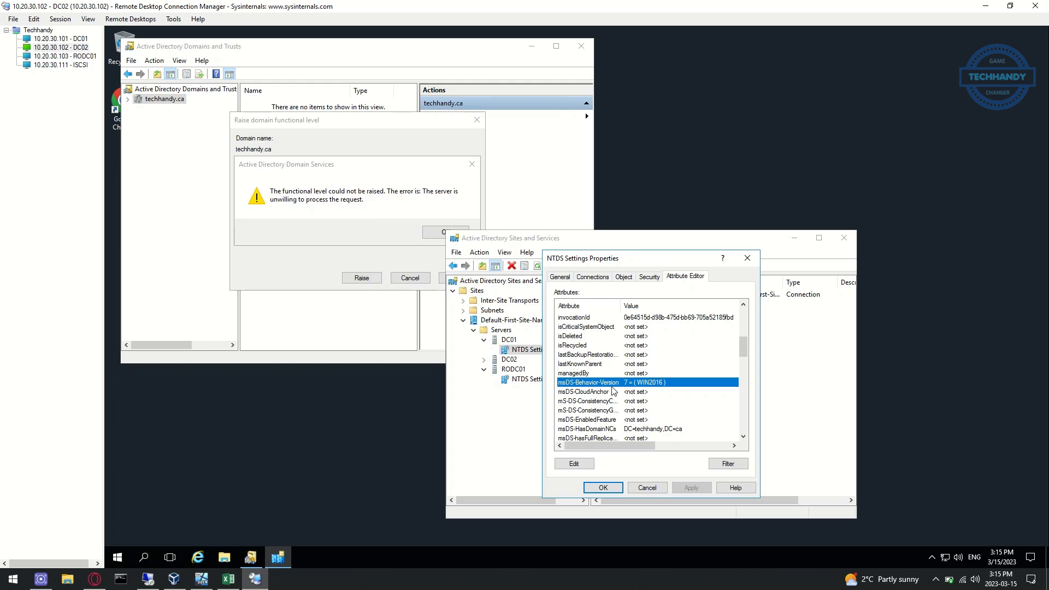
pyautogui.click(618, 484)
# Confirm DC02's NTDS Settings msDS-Behavior-Version reads 7 (WIN2016), then cancel the properties
pyautogui.click(483, 359)
pyautogui.click(527, 371)
pyautogui.rightClick(539, 370)
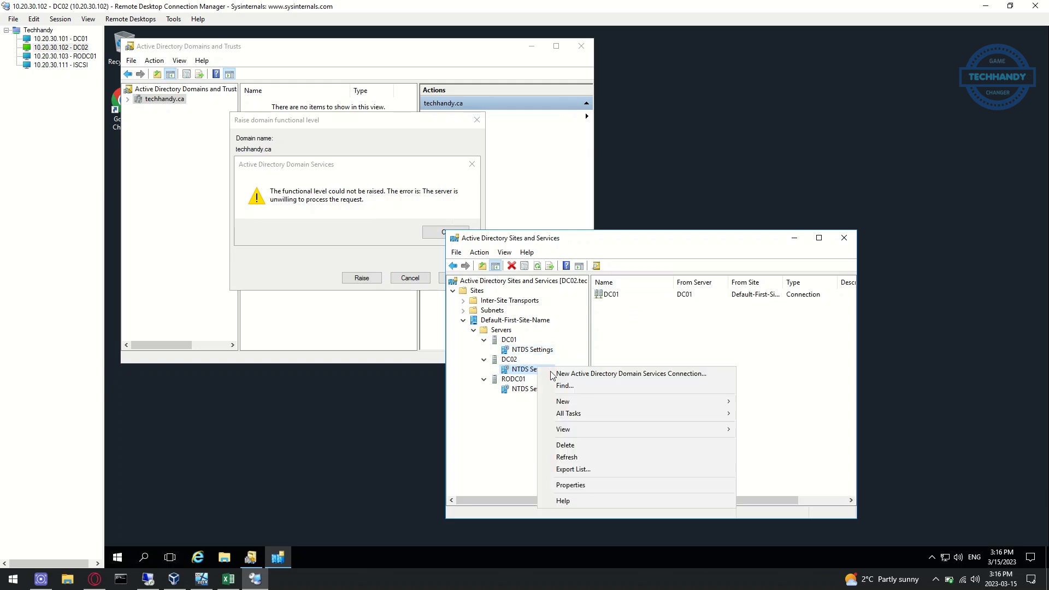
pyautogui.click(601, 484)
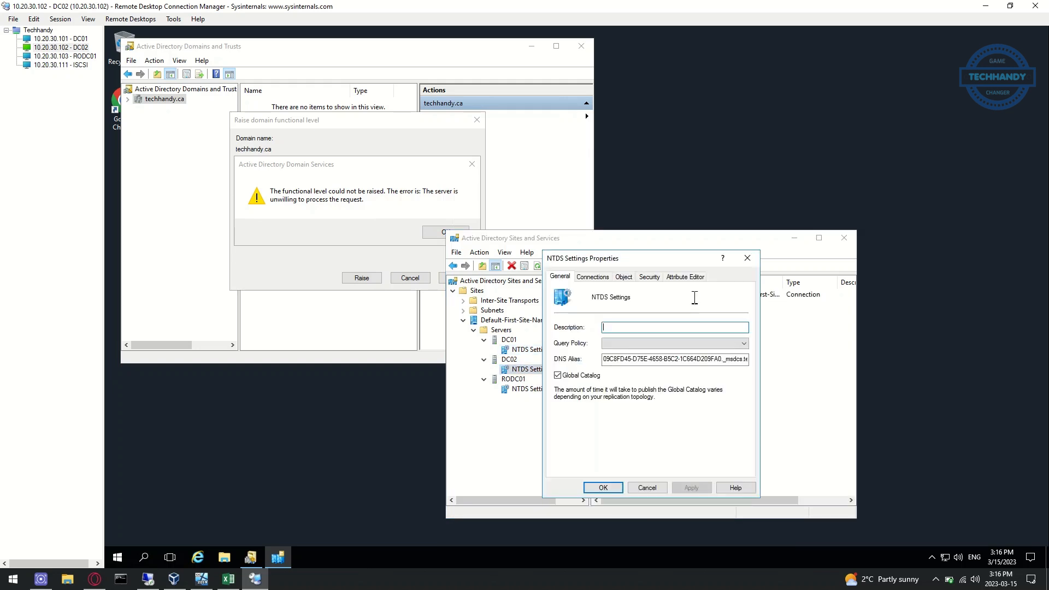
pyautogui.click(693, 276)
pyautogui.scroll(-5, 677, 405)
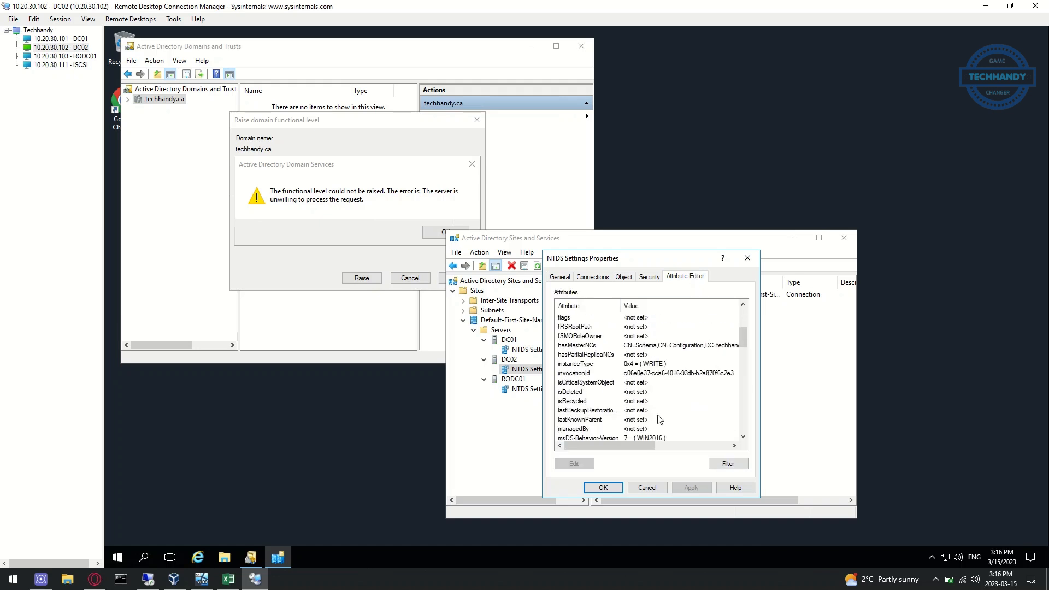
pyautogui.click(603, 385)
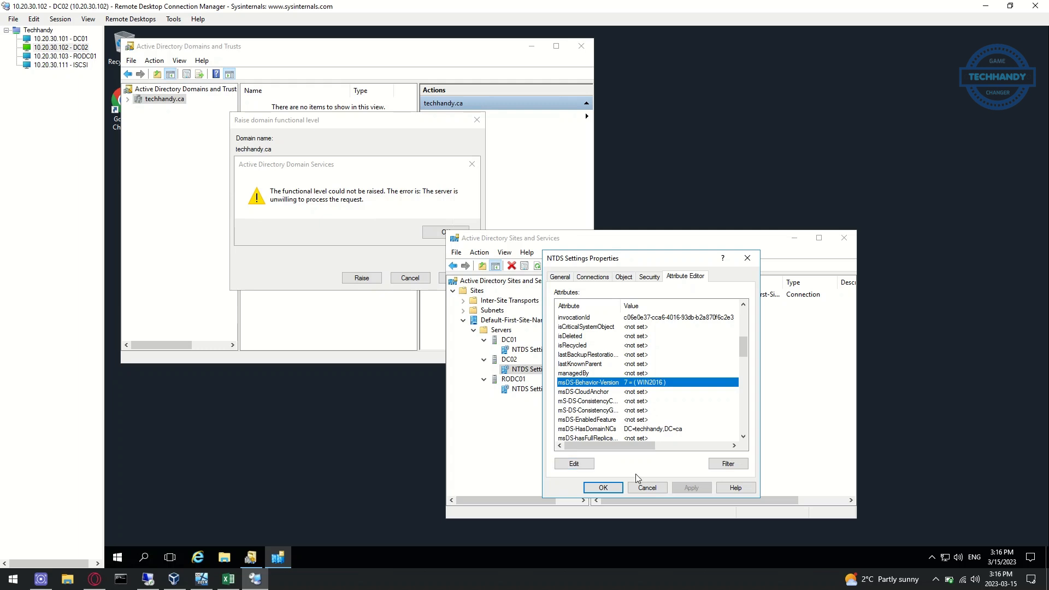
pyautogui.click(604, 488)
# In RODC01's NTDS Settings Attribute Editor, set msDS-Behavior-Version to 7 and apply it
pyautogui.click(536, 393)
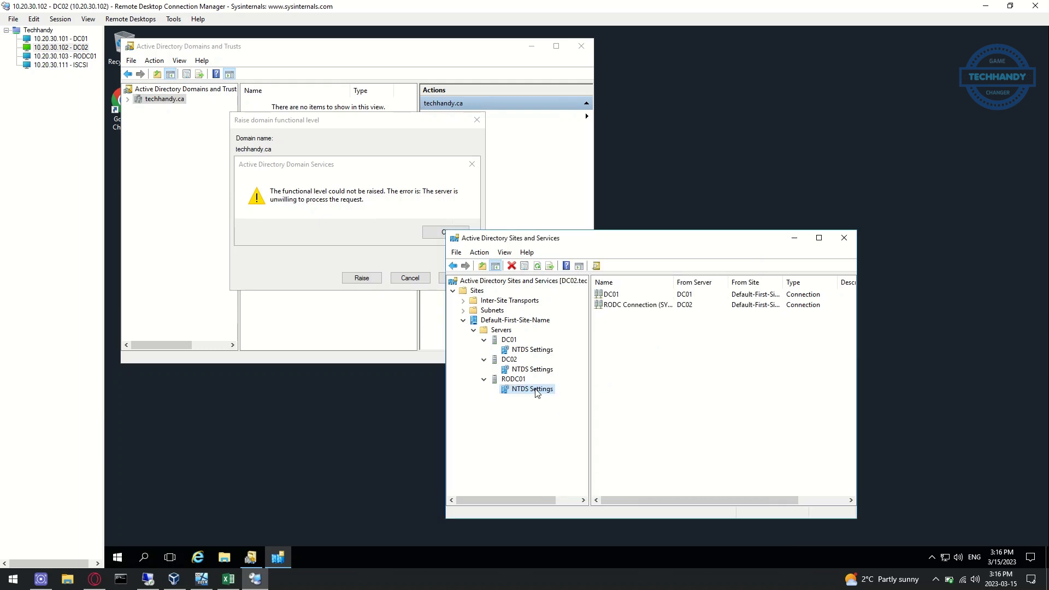
pyautogui.rightClick(535, 390)
pyautogui.click(589, 521)
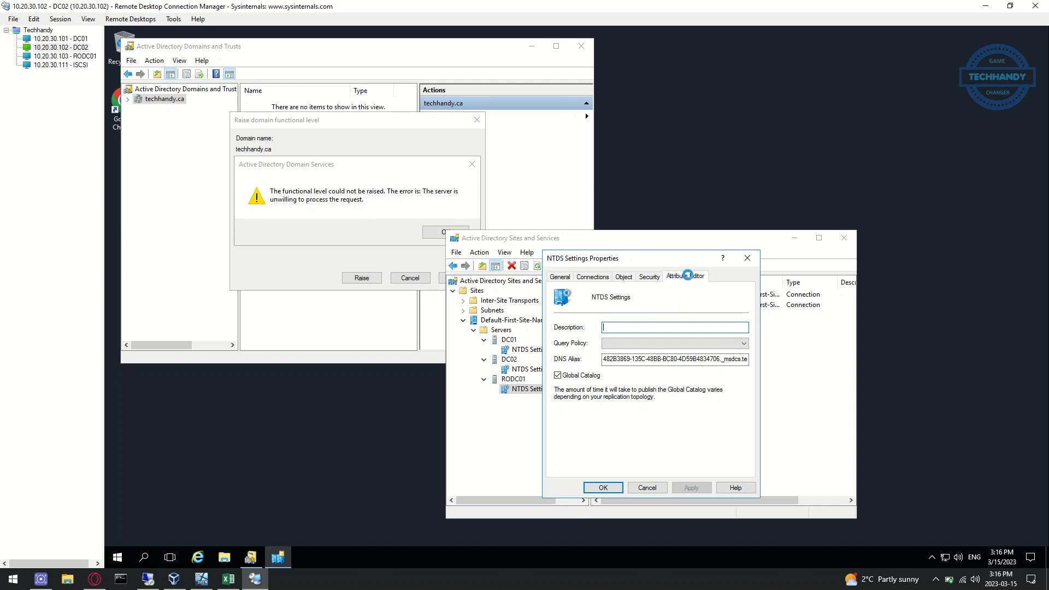
pyautogui.click(686, 277)
pyautogui.scroll(-6, 618, 401)
pyautogui.scroll(-2, 617, 401)
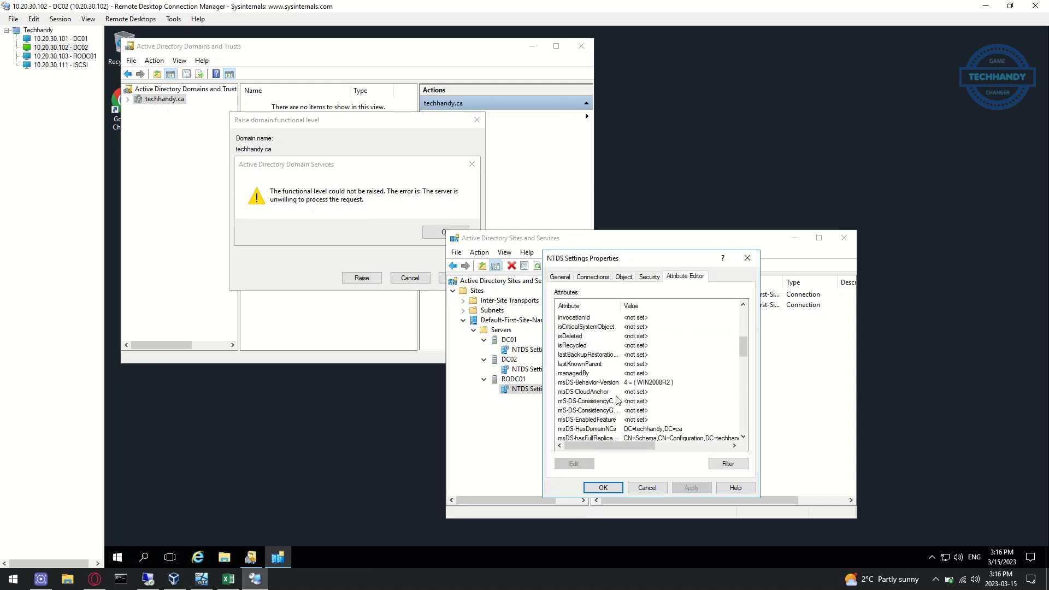
pyautogui.click(589, 382)
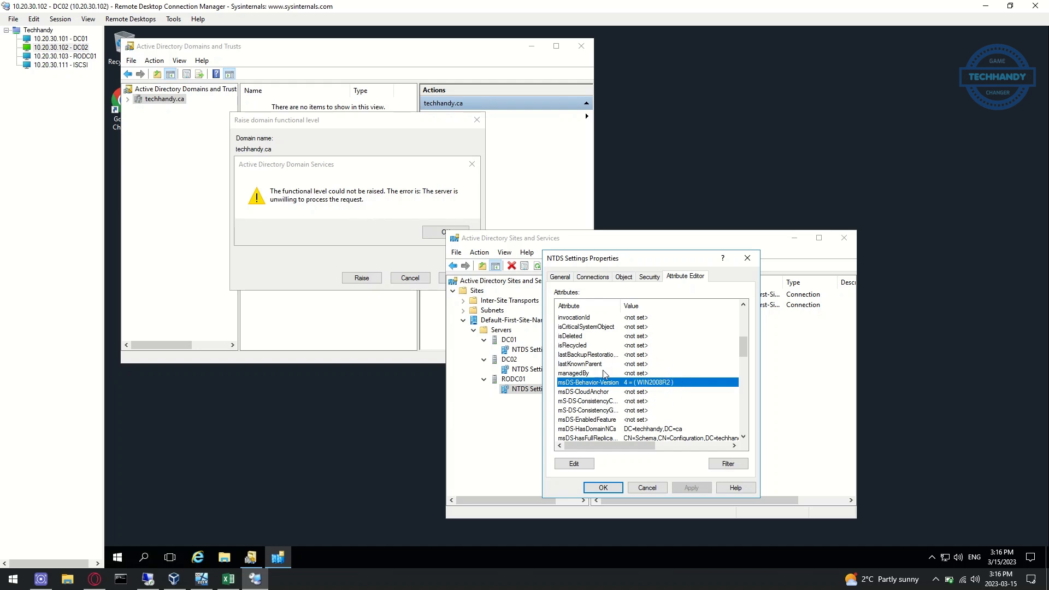
pyautogui.click(590, 466)
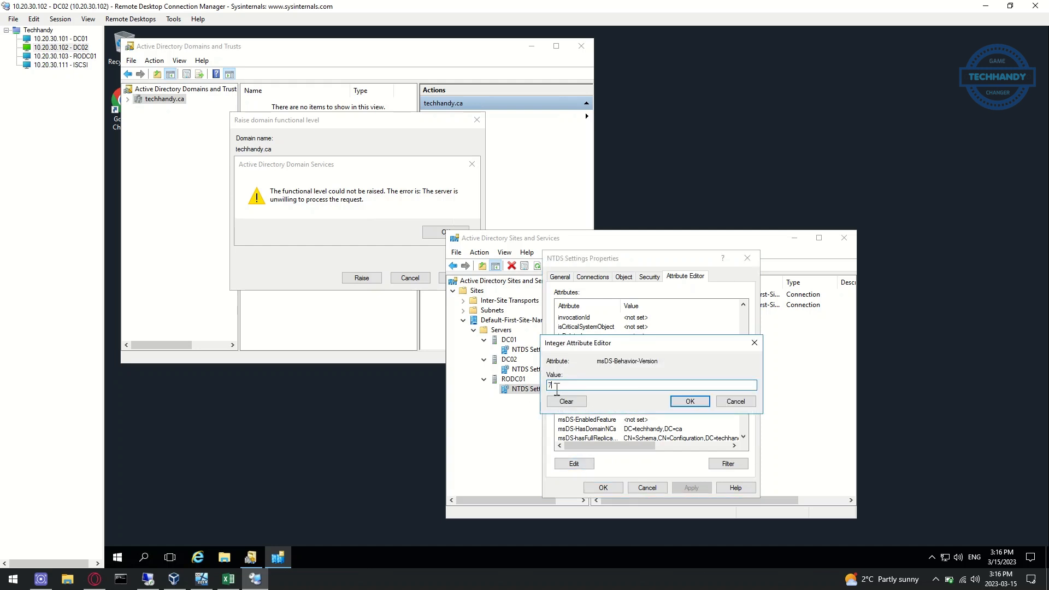
pyautogui.click(679, 405)
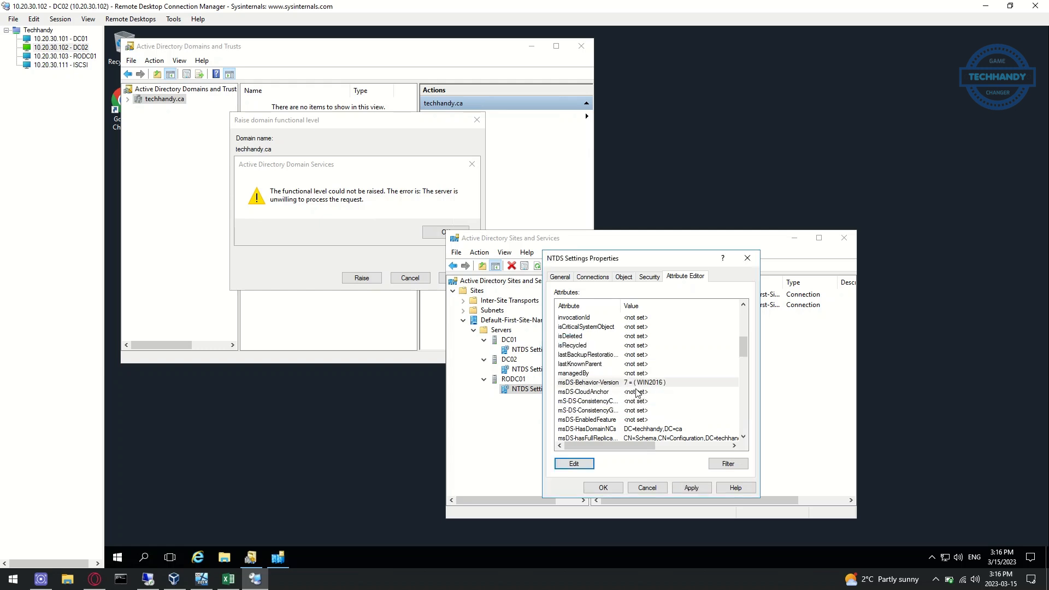
pyautogui.click(691, 487)
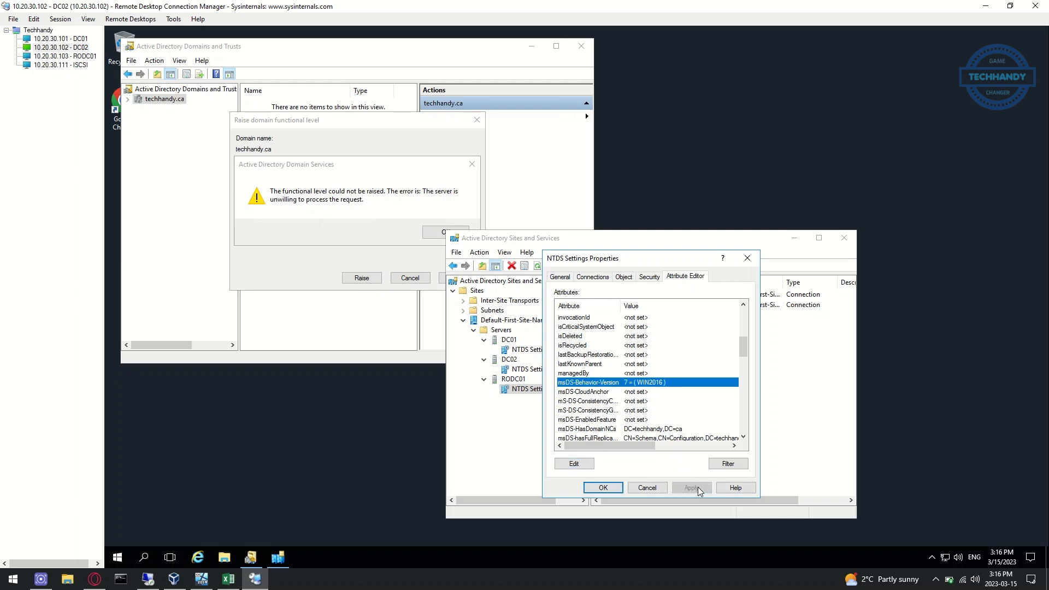
pyautogui.click(606, 487)
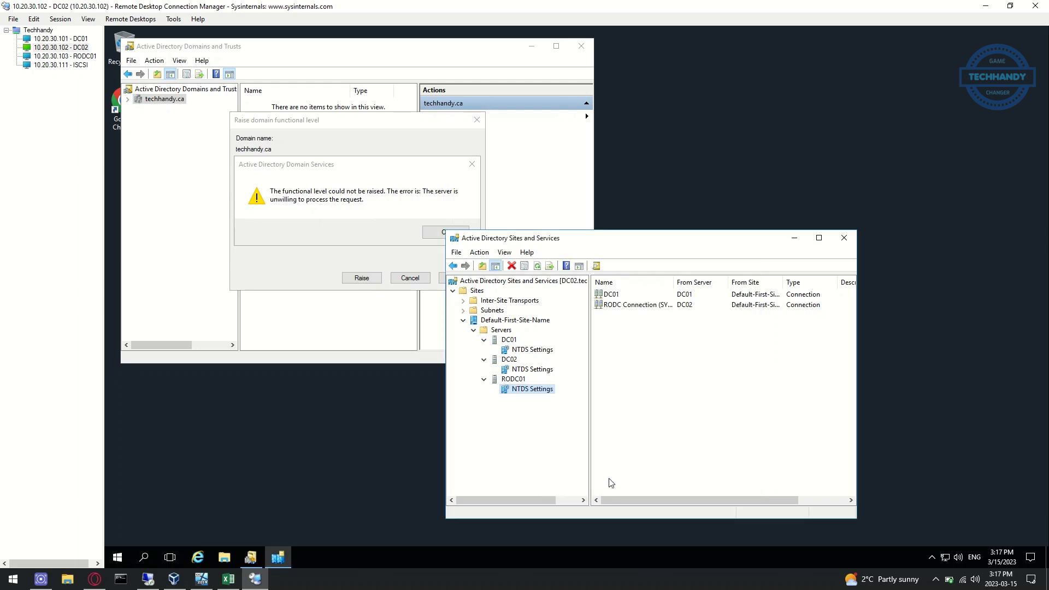
# Replicate Now on DC01's DC02 connection and DC02's DC01 connection, confirming each
pyautogui.click(537, 350)
pyautogui.rightClick(535, 351)
pyautogui.click(626, 298)
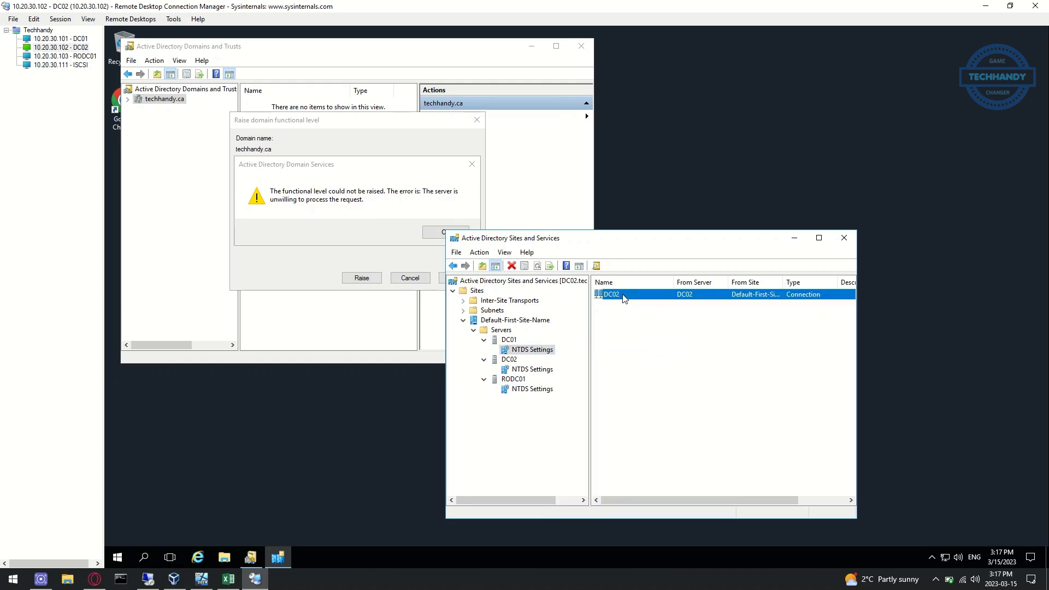
pyautogui.rightClick(626, 298)
pyautogui.click(643, 314)
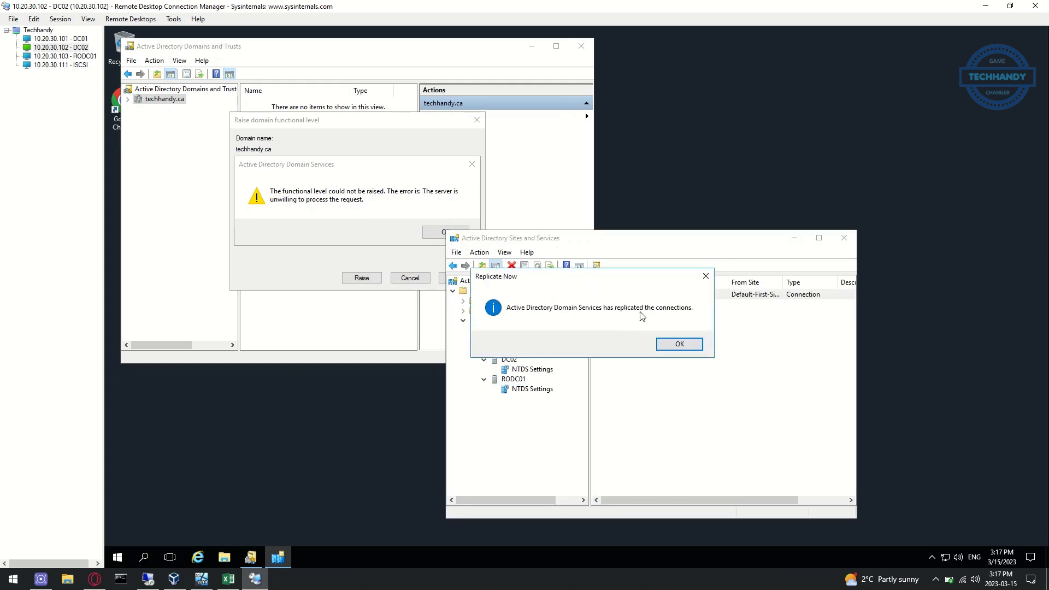
pyautogui.click(677, 344)
pyautogui.click(533, 370)
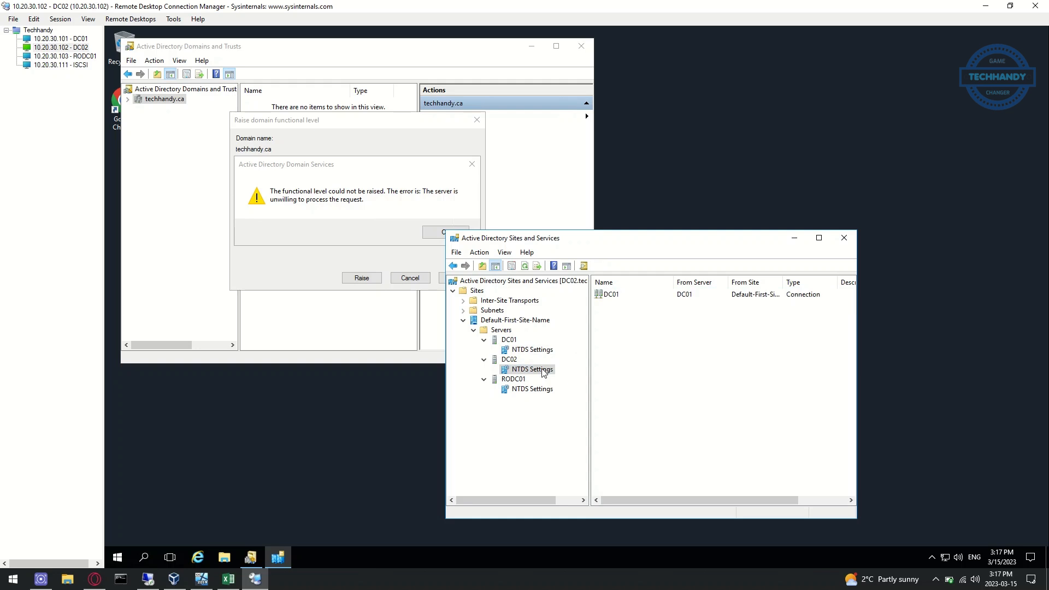
pyautogui.click(651, 295)
pyautogui.rightClick(652, 296)
pyautogui.click(669, 317)
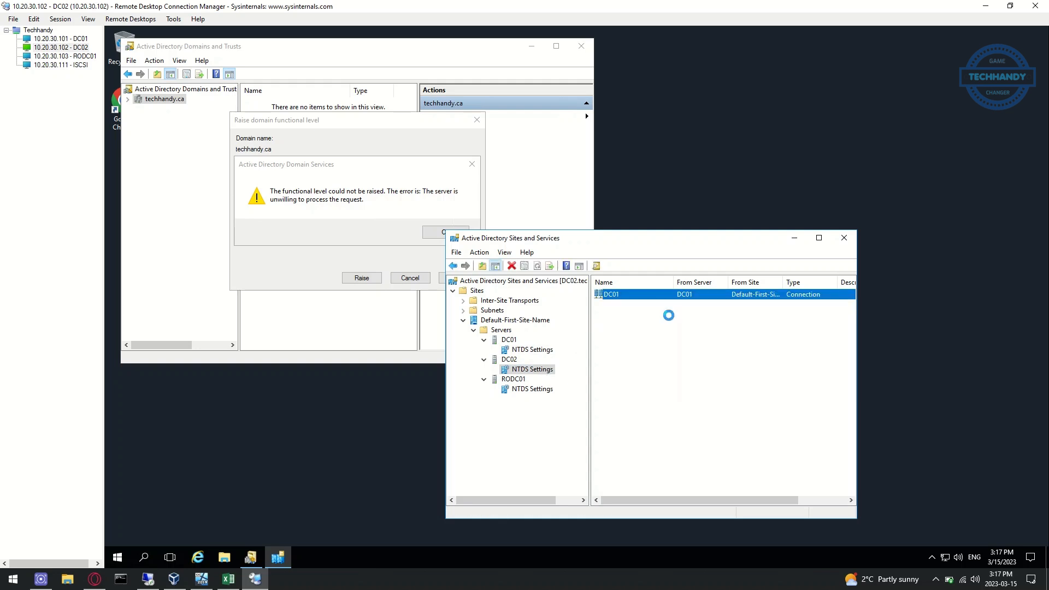
pyautogui.click(680, 345)
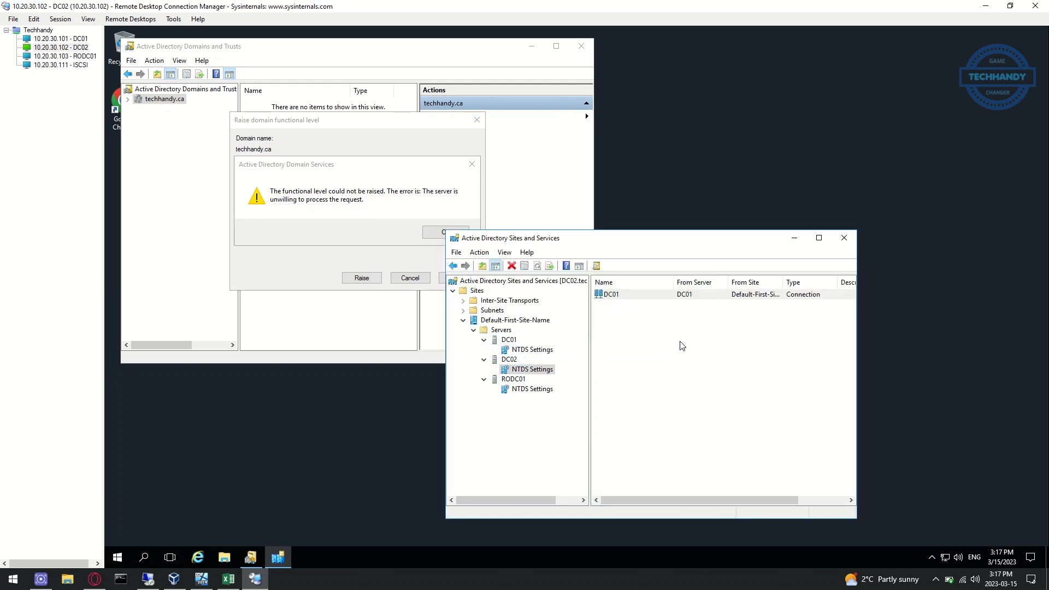
# Replicate RODC01's DC01 connection and RODC Connection, then move Sites and Services aside
pyautogui.click(533, 389)
pyautogui.rightClick(619, 296)
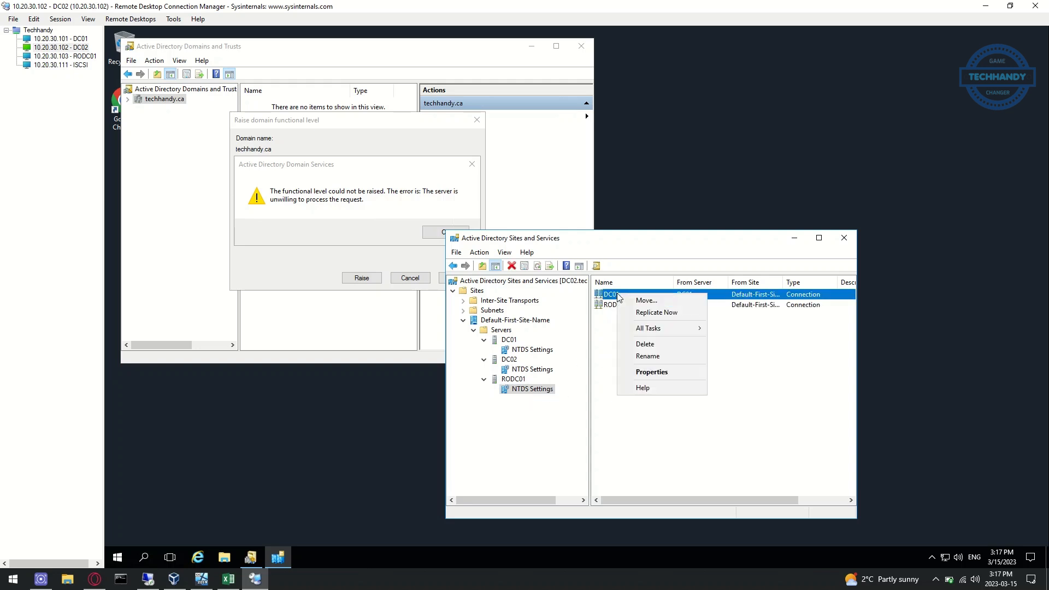
pyautogui.click(656, 312)
pyautogui.click(675, 346)
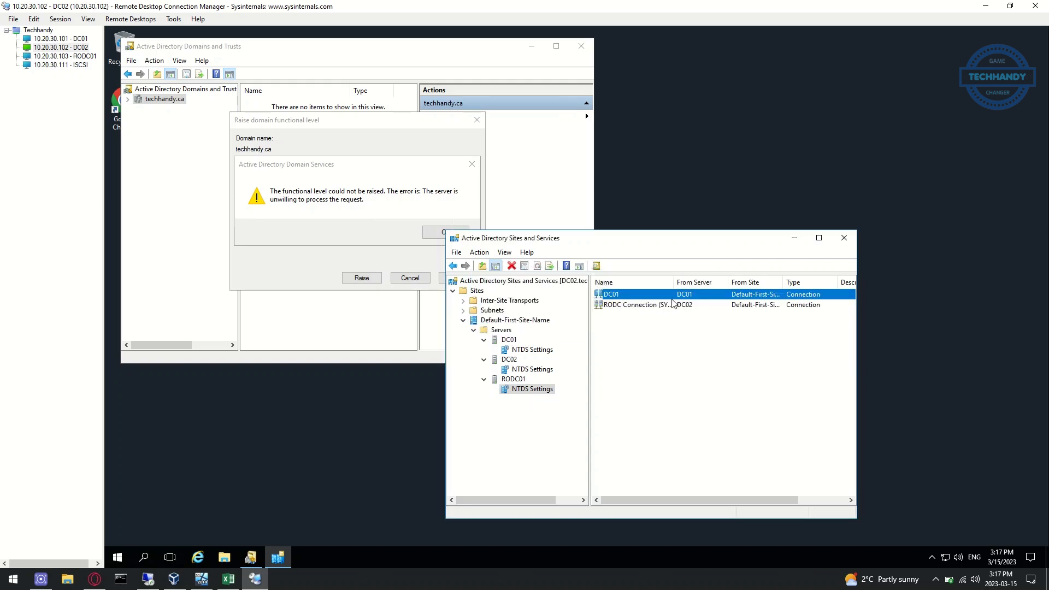
pyautogui.rightClick(662, 305)
pyautogui.click(672, 312)
pyautogui.click(690, 348)
pyautogui.moveTo(751, 246); pyautogui.dragTo(942, 206)
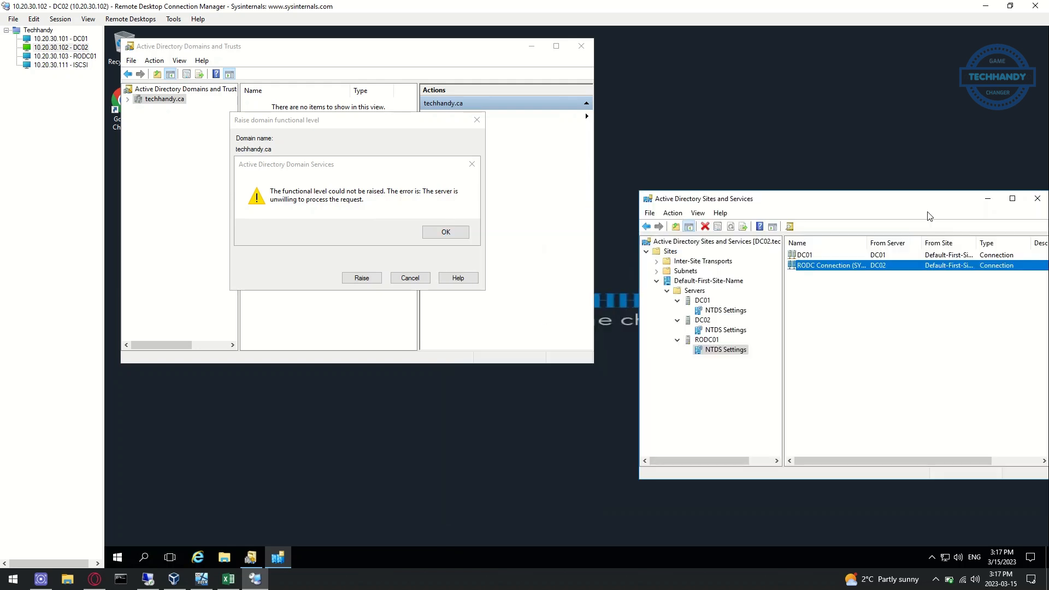
# Dismiss the earlier error, then raise the techhandy.ca forest functional level to Windows Server 2012 R2
pyautogui.click(458, 233)
pyautogui.click(457, 233)
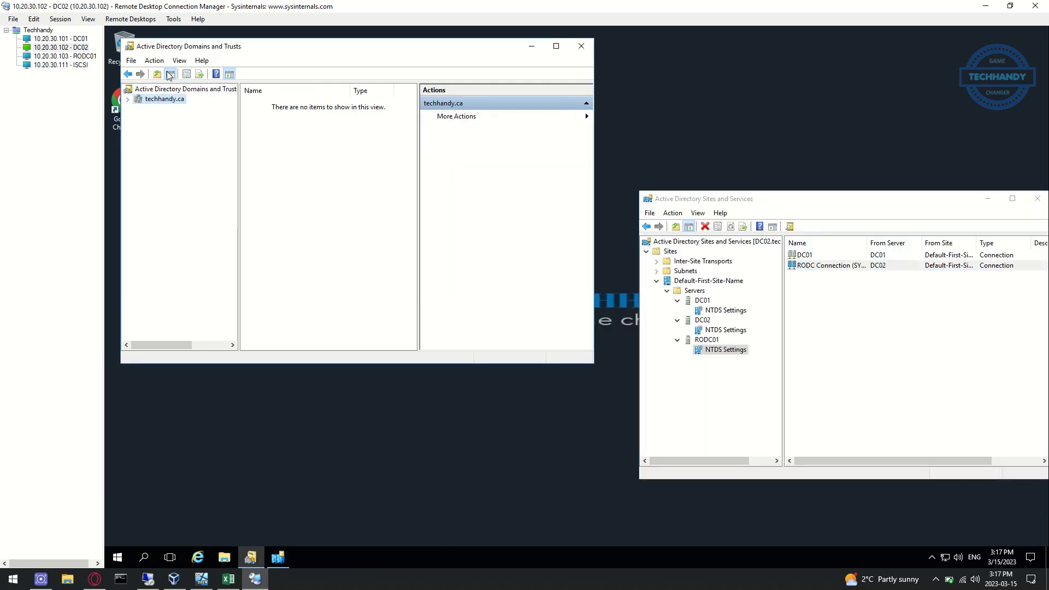
pyautogui.click(170, 88)
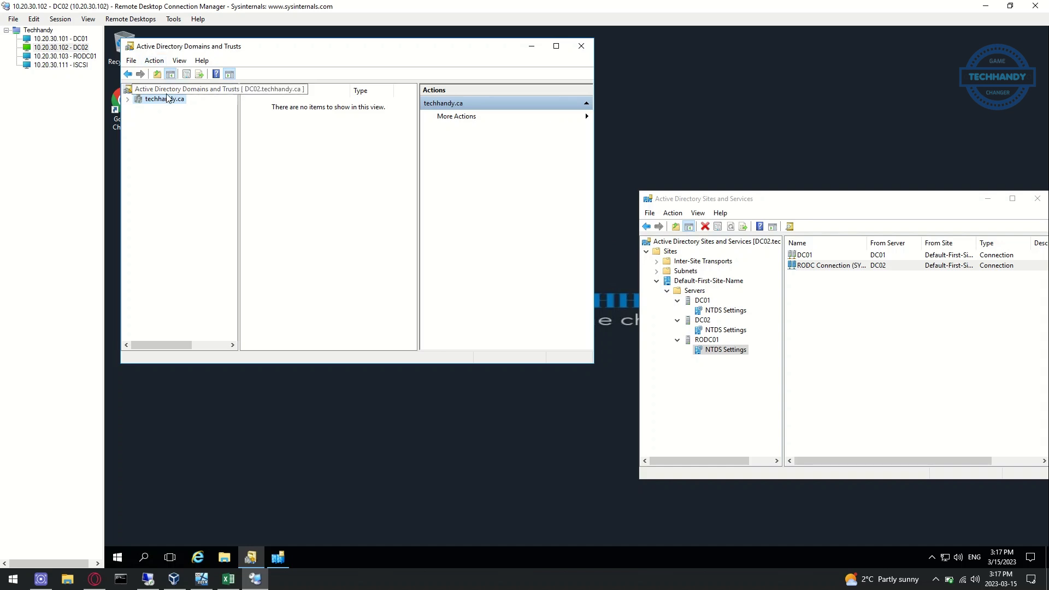
pyautogui.click(157, 61)
pyautogui.click(228, 110)
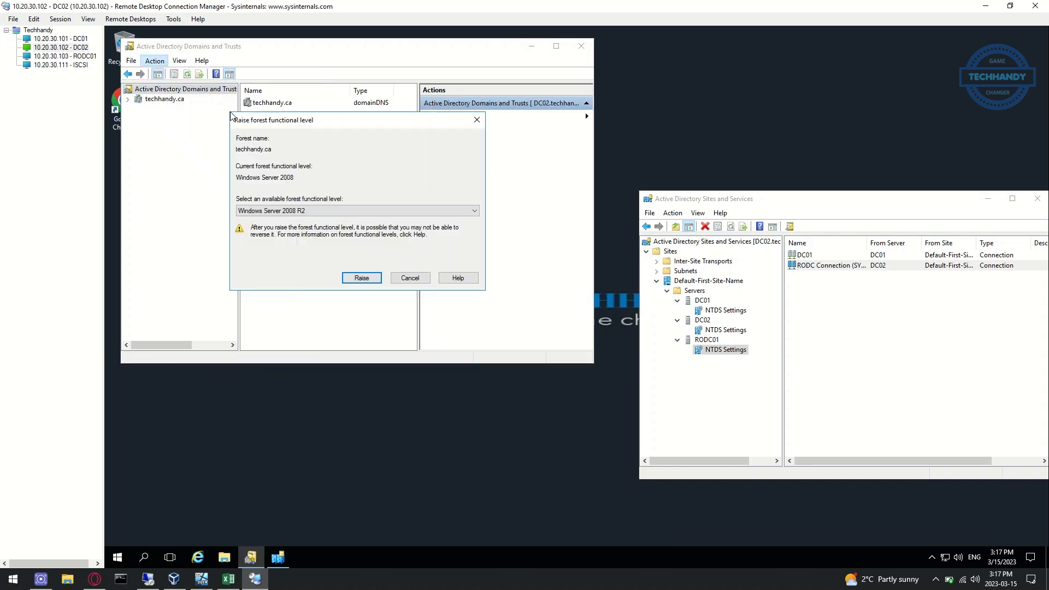
pyautogui.click(339, 212)
pyautogui.click(340, 238)
pyautogui.click(355, 279)
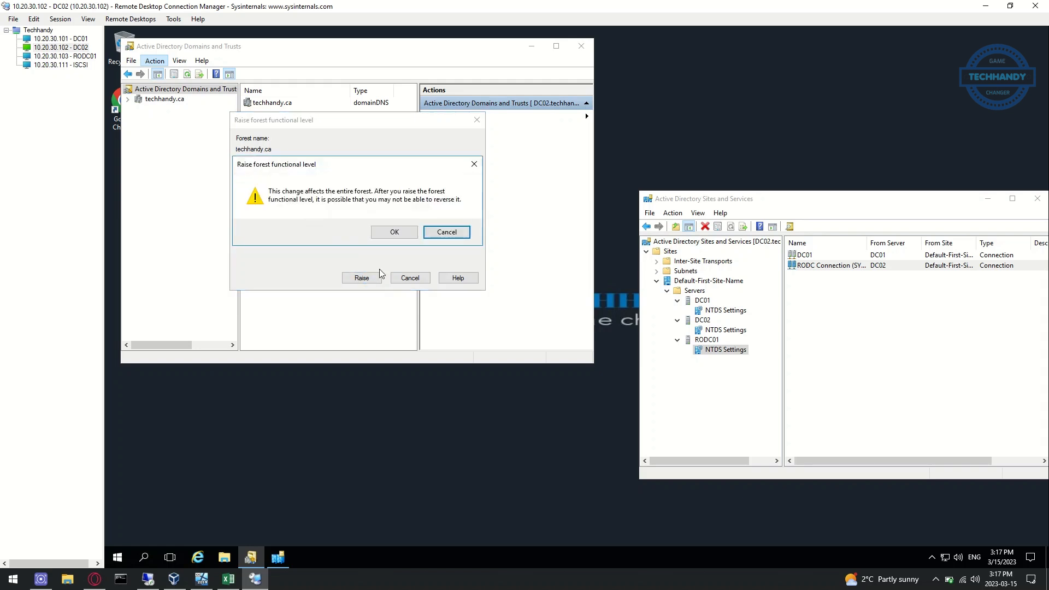
pyautogui.click(394, 240)
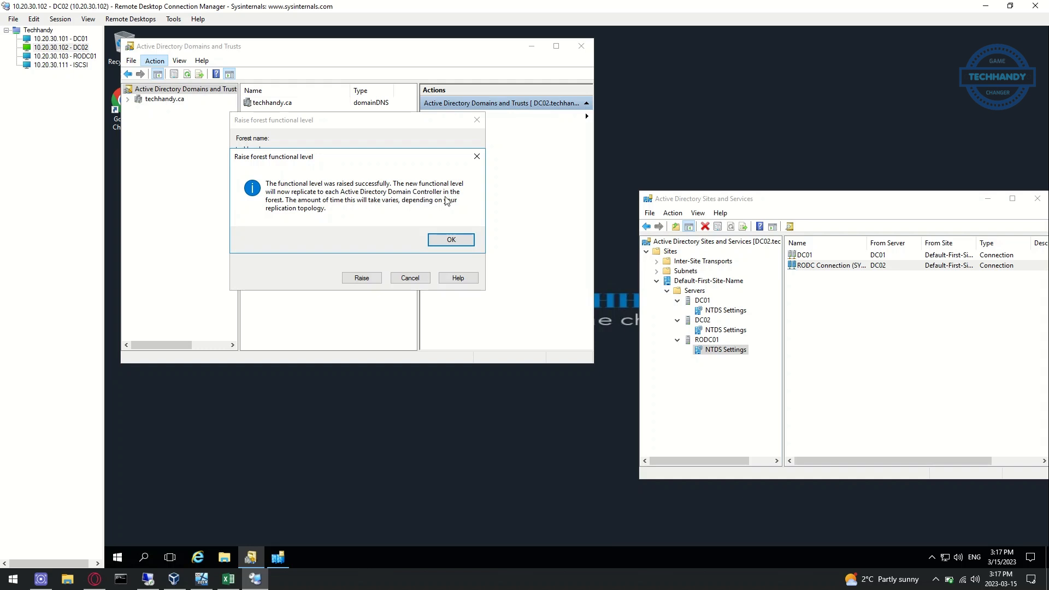
pyautogui.click(452, 241)
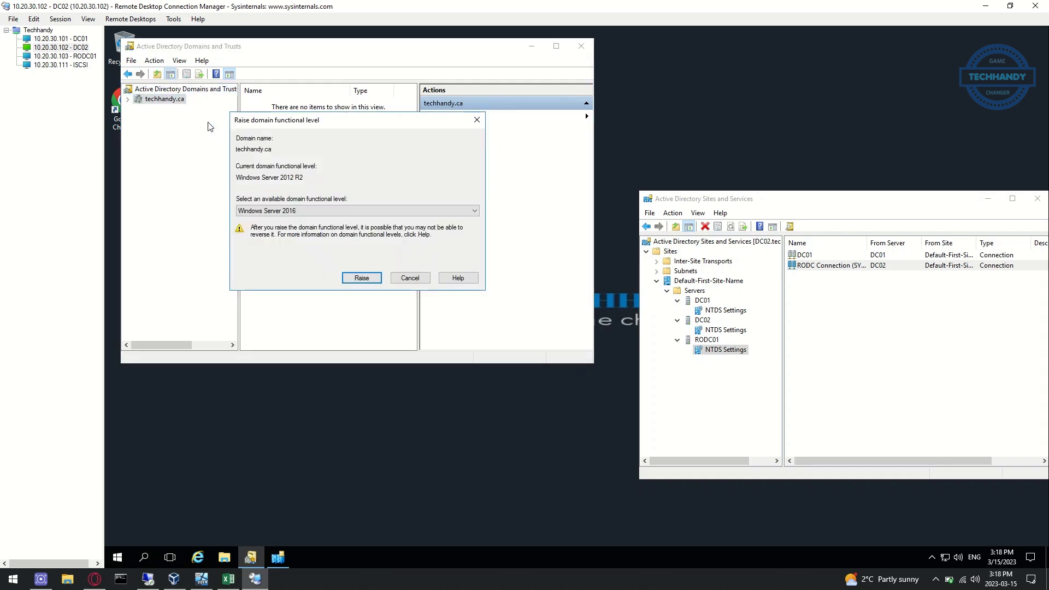
# Cancel the domain functional level raise and close Active Directory Domains and Trusts
pyautogui.click(324, 210)
pyautogui.click(324, 211)
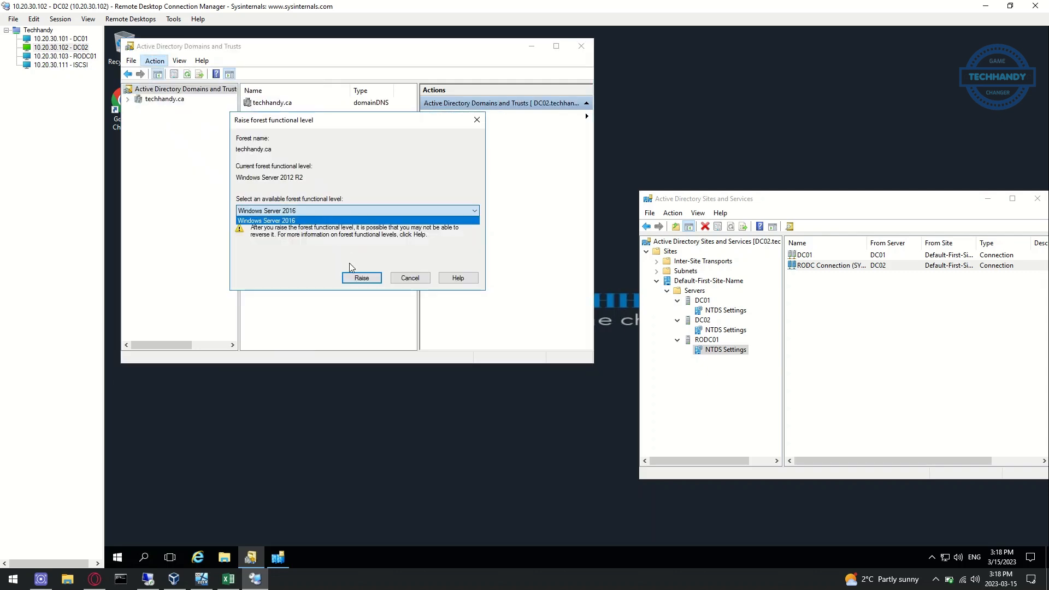
pyautogui.click(414, 281)
pyautogui.click(581, 46)
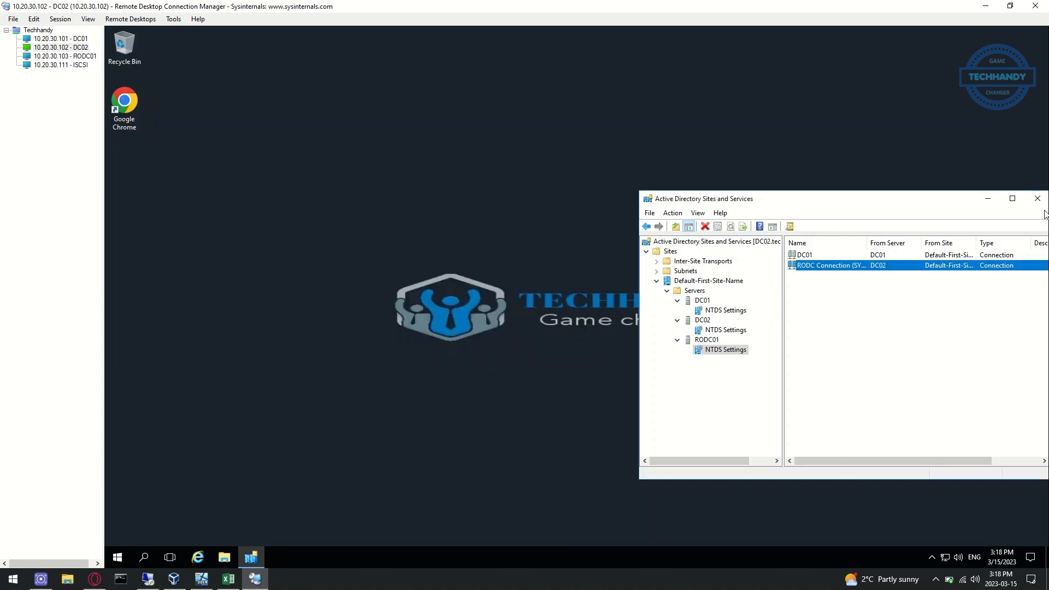